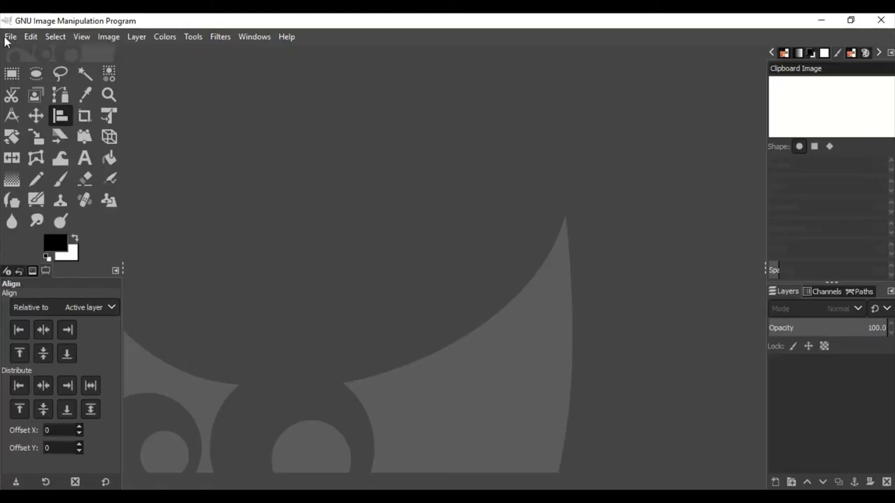
- Create a new 1920x1080 image with a transparent fill
{"action": "left_click", "coordinate": [11, 36]}
{"action": "left_click", "coordinate": [21, 55]}
{"action": "left_click", "coordinate": [194, 166]}
{"action": "left_click", "coordinate": [300, 335]}
{"action": "left_click", "coordinate": [300, 366]}
{"action": "left_click", "coordinate": [282, 403]}
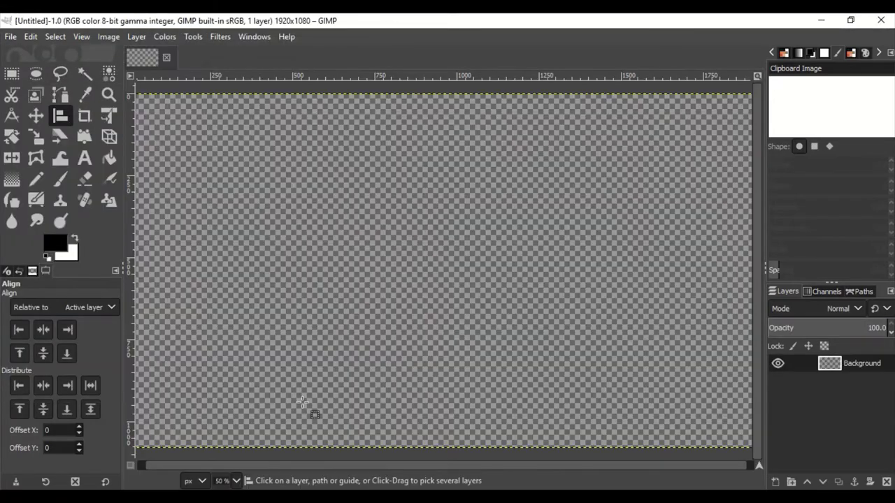
- Fill the fitted canvas with white and bring up the New Layer dialog
{"action": "key", "text": "minus"}
{"action": "right_click", "coordinate": [385, 172]}
{"action": "left_click", "coordinate": [678, 320]}
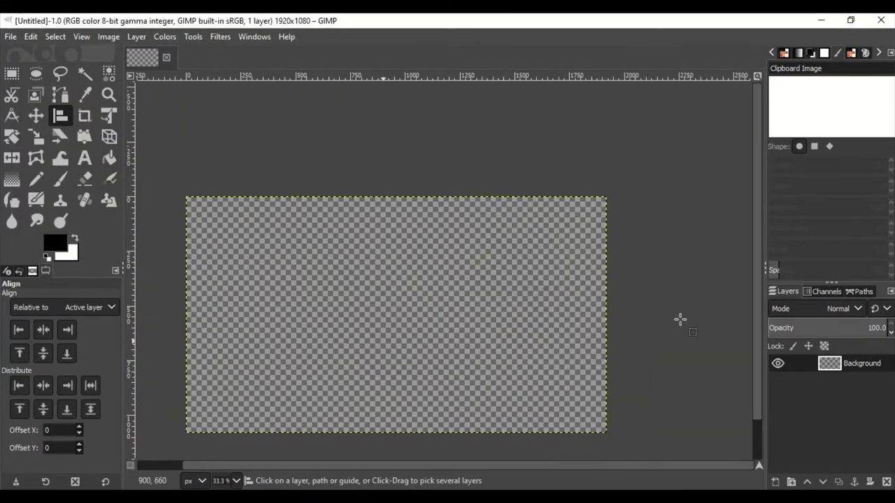
{"action": "left_click_drag", "start_coordinate": [415, 467], "coordinate": [369, 467]}
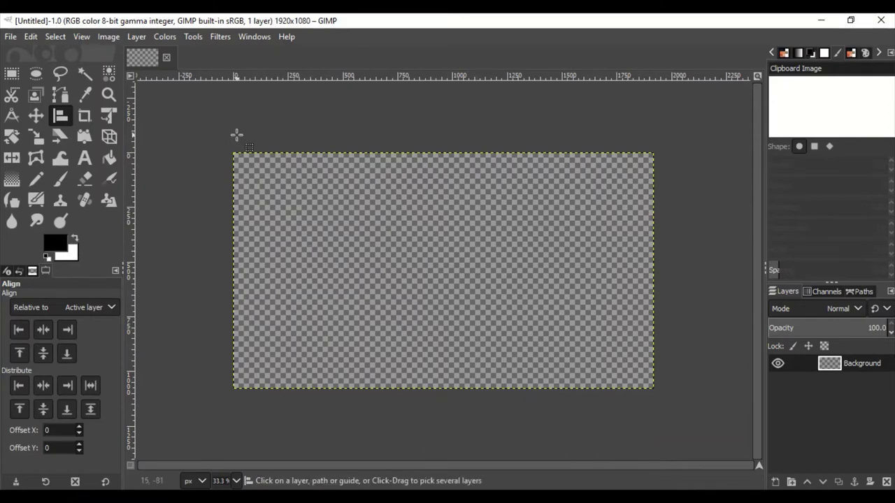
{"action": "left_click", "coordinate": [30, 36]}
{"action": "left_click", "coordinate": [69, 286]}
{"action": "left_click", "coordinate": [775, 481]}
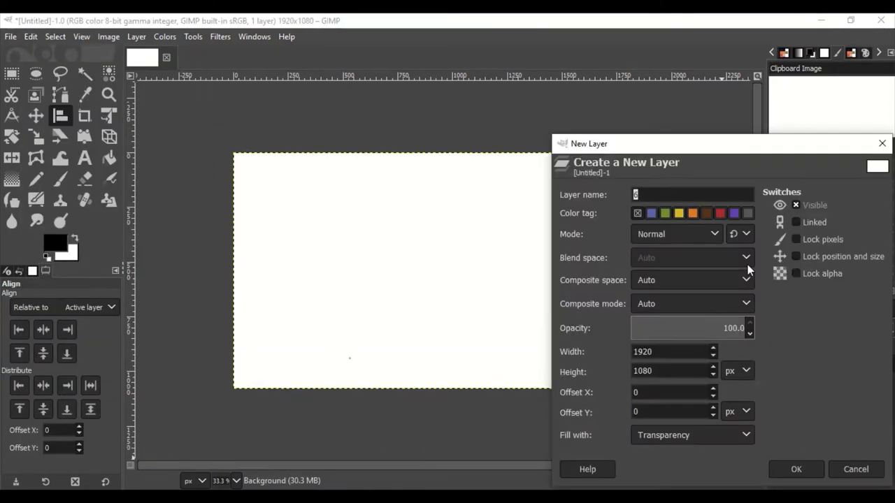
- Confirm the new transparent layer named Layer above the Background
{"action": "key", "text": "Return"}
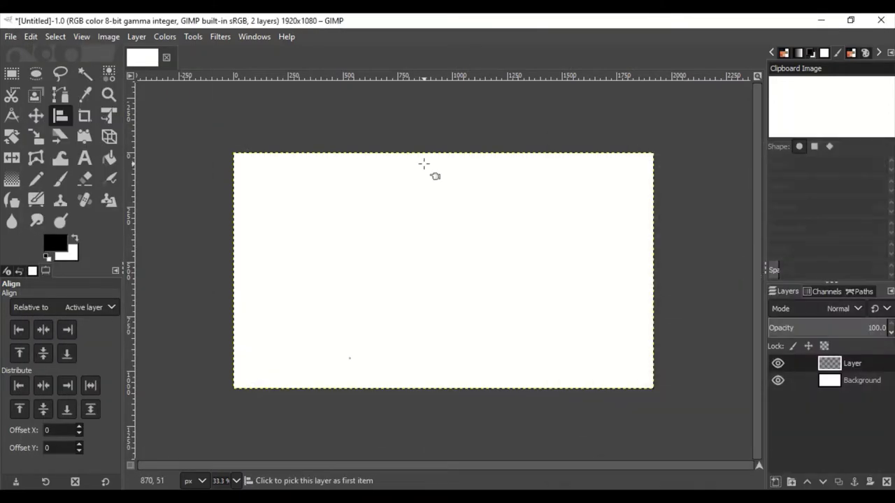
{"action": "left_click", "coordinate": [61, 98]}
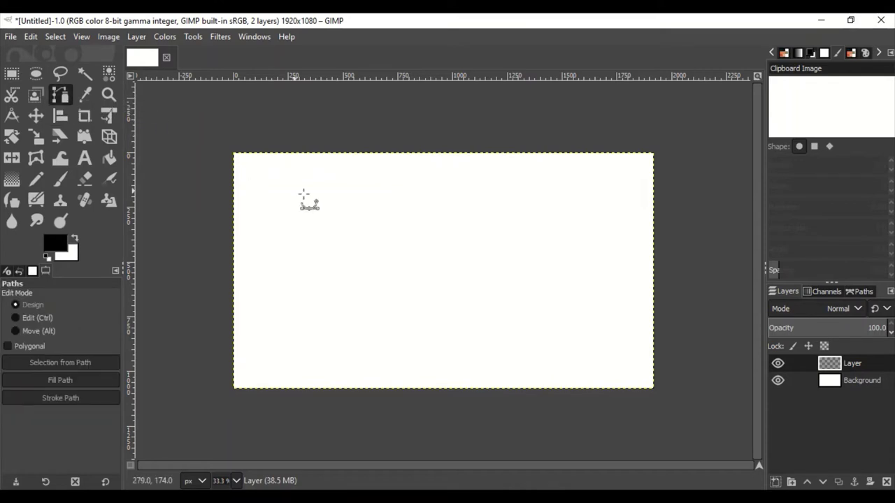
{"action": "scroll", "coordinate": [420, 218], "scroll_direction": "up", "scroll_amount": 1, "text": "ctrl"}
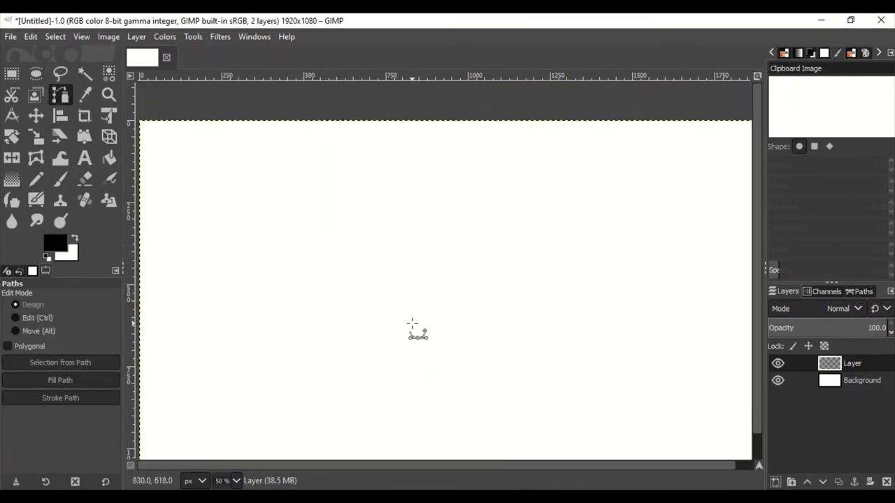
{"action": "scroll", "coordinate": [413, 324], "scroll_direction": "down", "scroll_amount": 2, "text": "ctrl"}
{"action": "scroll", "coordinate": [418, 309], "scroll_direction": "up", "scroll_amount": 3, "text": "ctrl"}
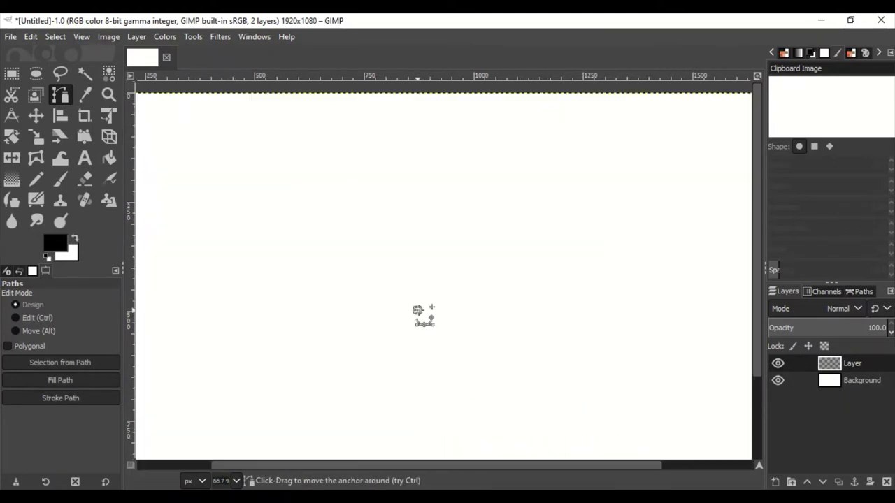
{"action": "scroll", "coordinate": [351, 264], "scroll_direction": "down", "scroll_amount": 1, "text": "ctrl"}
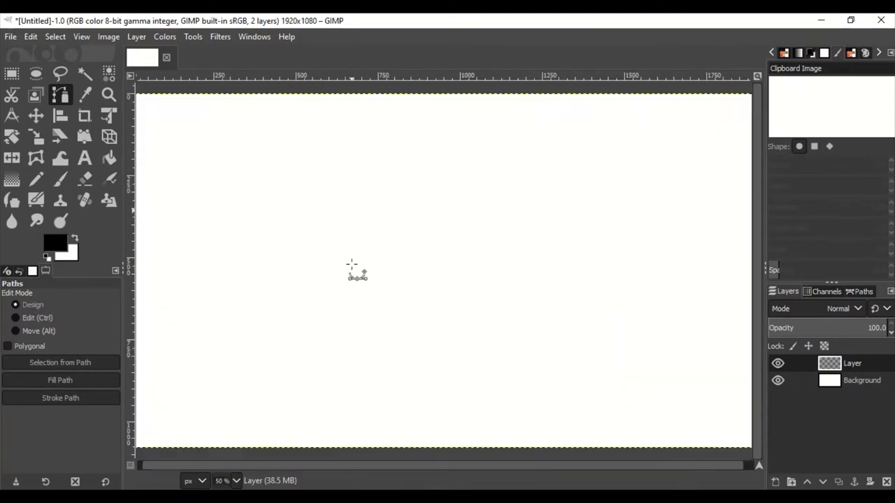
- Place trial path anchors, then delete them all, leaving the layer empty
{"action": "left_click", "coordinate": [402, 270]}
{"action": "scroll", "coordinate": [340, 190], "scroll_direction": "down", "scroll_amount": 2, "text": "ctrl"}
{"action": "scroll", "coordinate": [359, 150], "scroll_direction": "up", "scroll_amount": 1, "text": "ctrl"}
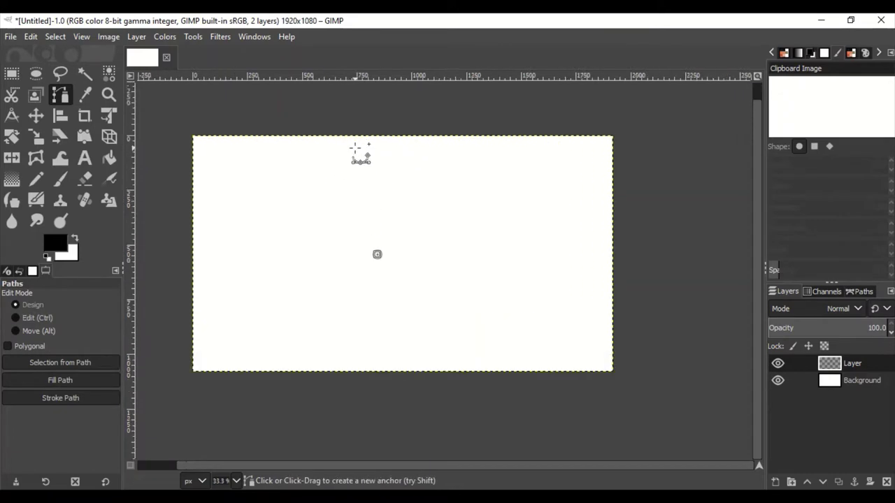
{"action": "scroll", "coordinate": [316, 229], "scroll_direction": "up", "scroll_amount": 1, "text": "ctrl"}
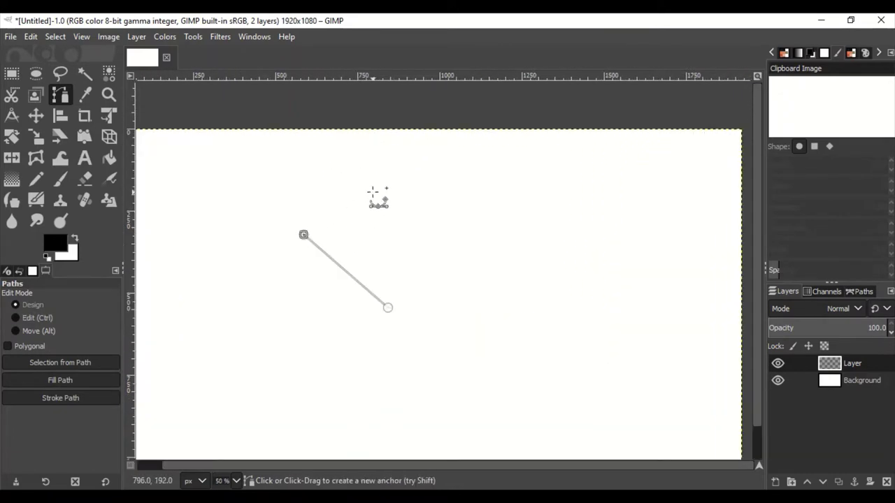
{"action": "key", "text": "BackSpace"}
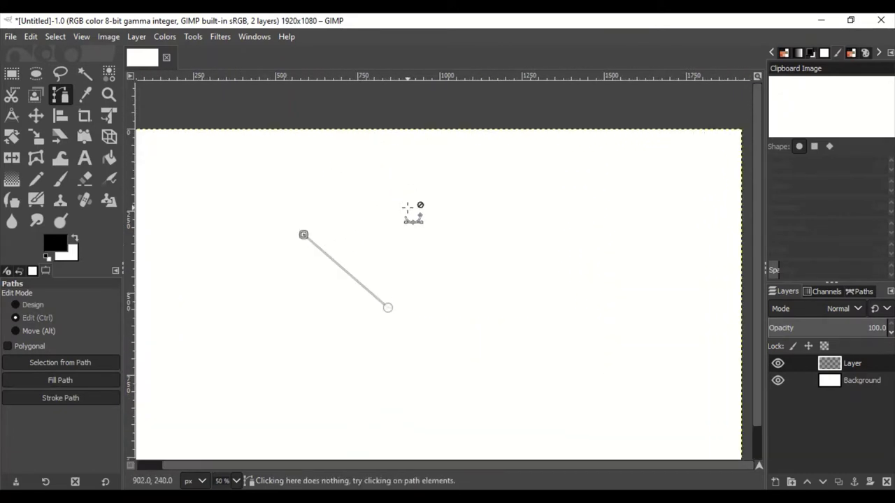
{"action": "left_click_drag", "start_coordinate": [392, 175], "coordinate": [409, 218]}
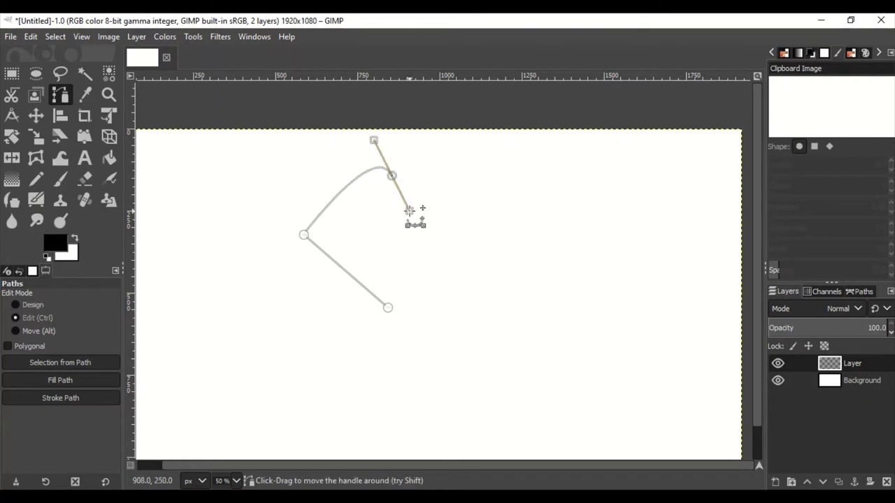
{"action": "key", "text": "BackSpace"}
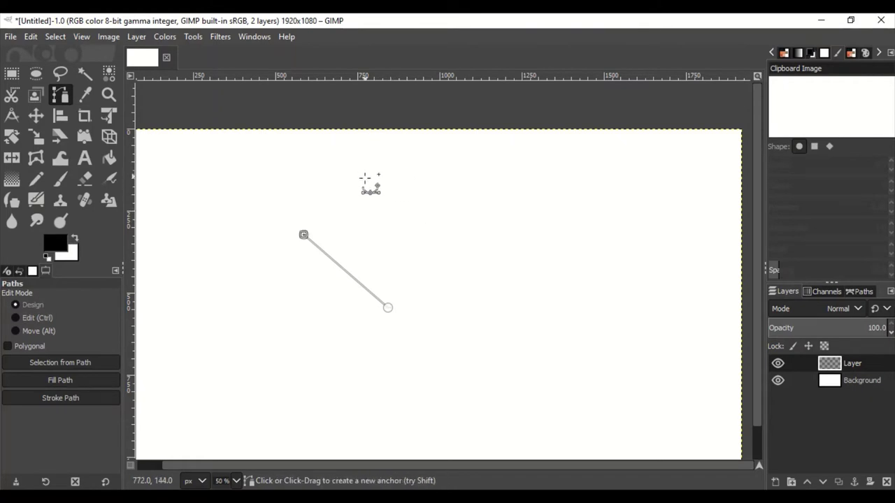
{"action": "key", "text": "BackSpace"}
{"action": "left_click", "coordinate": [35, 179]}
- Give the pencil the 2. Hardness 100 brush and undo a test stroke
{"action": "left_click", "coordinate": [13, 343]}
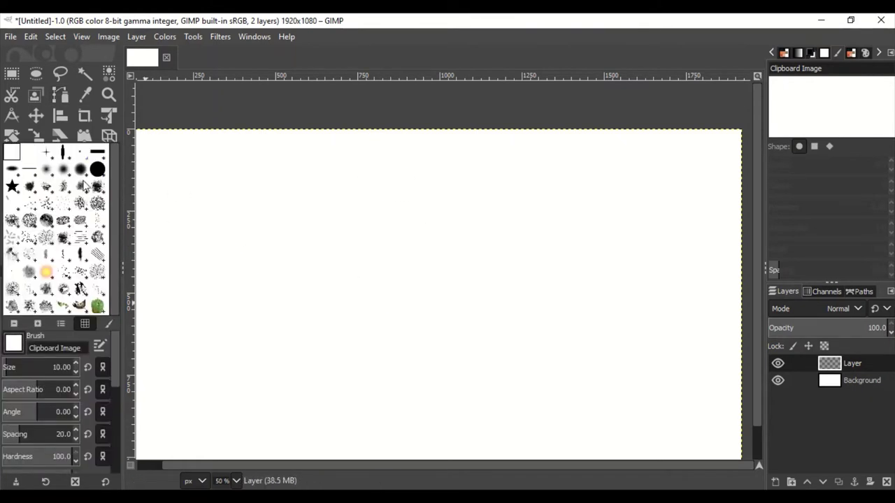
{"action": "double_click", "coordinate": [97, 170]}
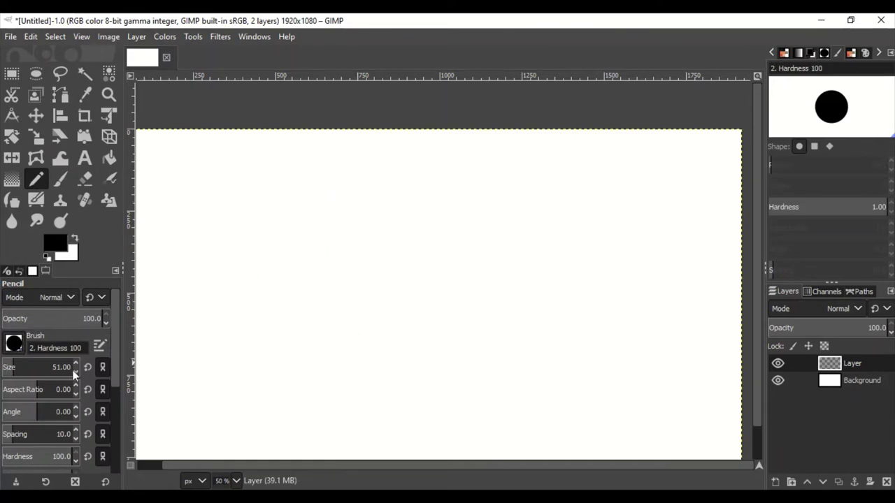
{"action": "scroll", "coordinate": [119, 398], "scroll_direction": "down", "scroll_amount": 5}
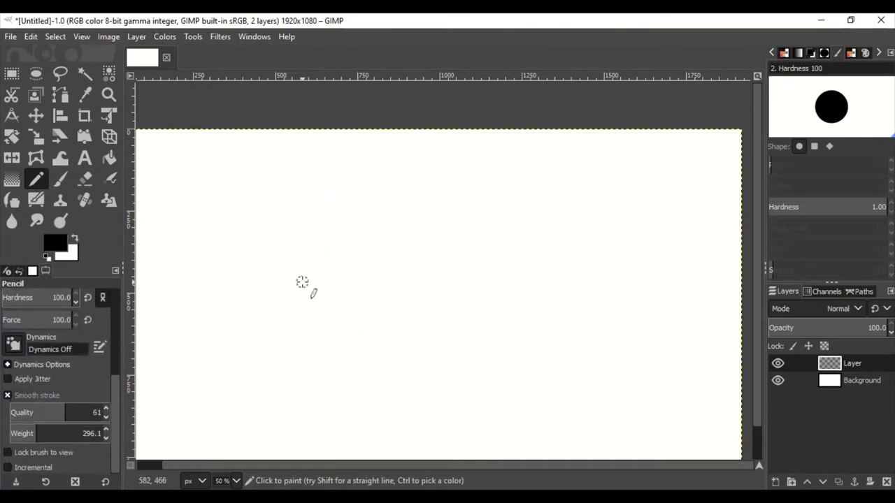
{"action": "left_click_drag", "start_coordinate": [302, 282], "coordinate": [422, 374]}
{"action": "key", "text": "ctrl+z"}
- Draw a trial Shift-click straight line and a guide, then undo both
{"action": "scroll", "coordinate": [100, 365], "scroll_direction": "up", "scroll_amount": 5}
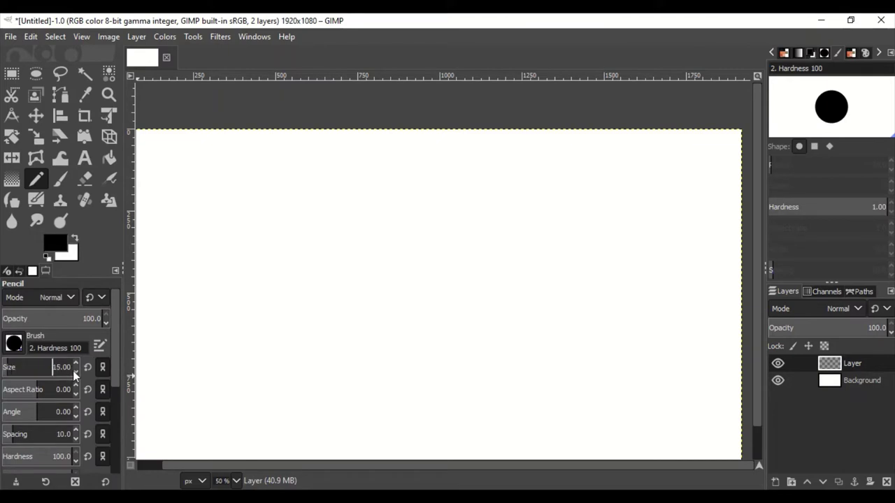
{"action": "left_click", "coordinate": [349, 323]}
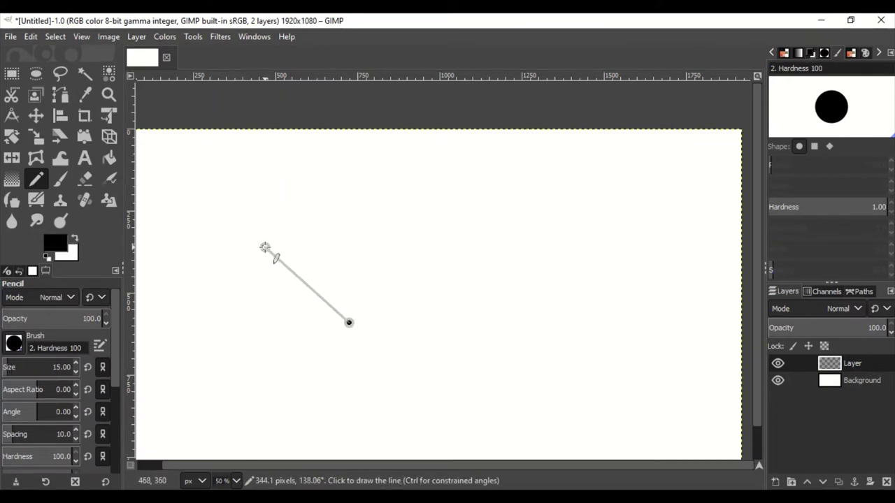
{"action": "left_click", "coordinate": [283, 249]}
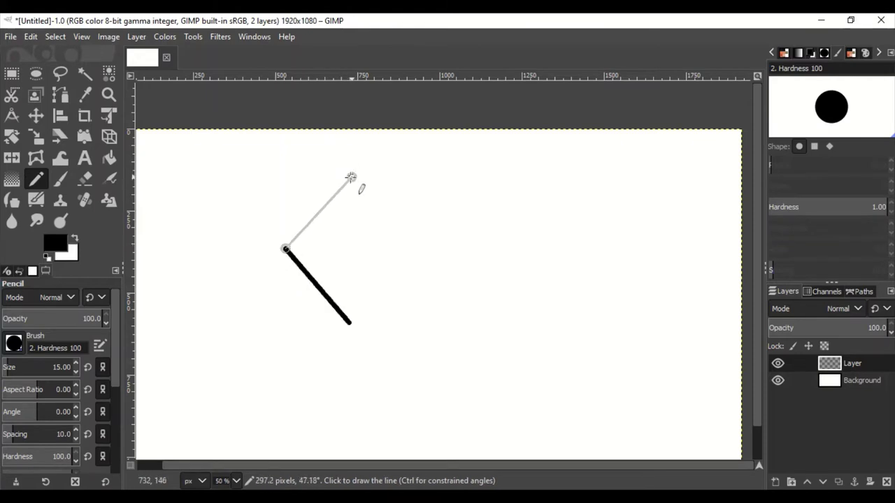
{"action": "mouse_move", "coordinate": [337, 76]}
{"action": "left_mouse_down"}
{"action": "mouse_move", "coordinate": [339, 264]}
{"action": "mouse_move", "coordinate": [351, 273]}
{"action": "left_mouse_up"}
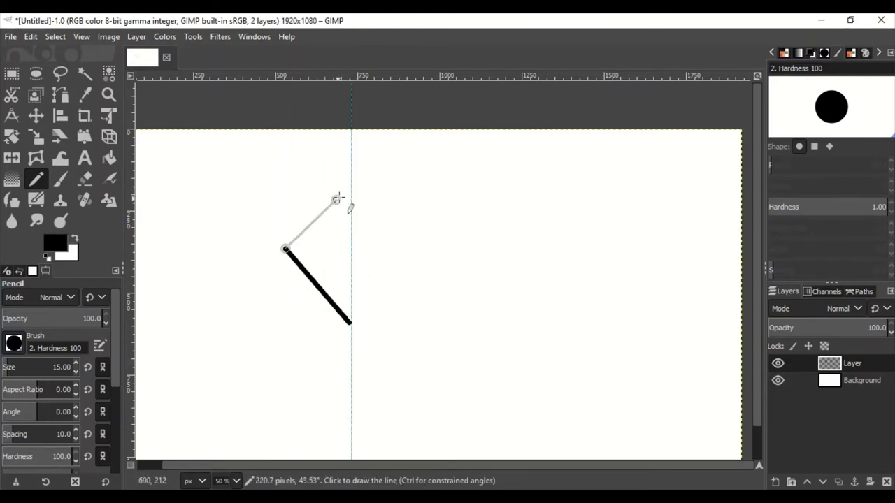
{"action": "key", "text": "ctrl+z"}
{"action": "key", "text": "ctrl+z"}
{"action": "key", "text": "ctrl+z"}
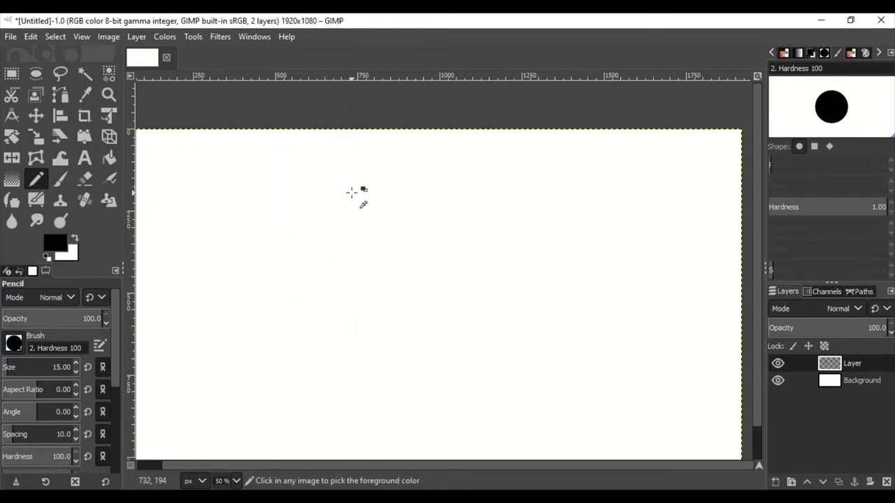
{"action": "left_click", "coordinate": [11, 74]}
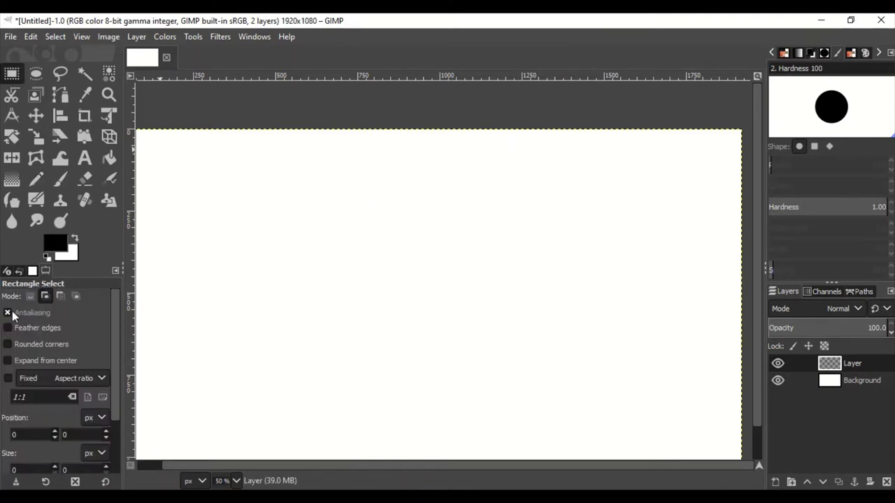
- Fill a square selection with black, move it right, and crop the layer to it
{"action": "mouse_move", "coordinate": [301, 216]}
{"action": "left_mouse_down"}
{"action": "mouse_move", "coordinate": [380, 294]}
{"action": "mouse_move", "coordinate": [345, 263]}
{"action": "left_mouse_up"}
{"action": "left_click", "coordinate": [31, 36]}
{"action": "left_click", "coordinate": [63, 266]}
{"action": "left_click", "coordinate": [37, 115]}
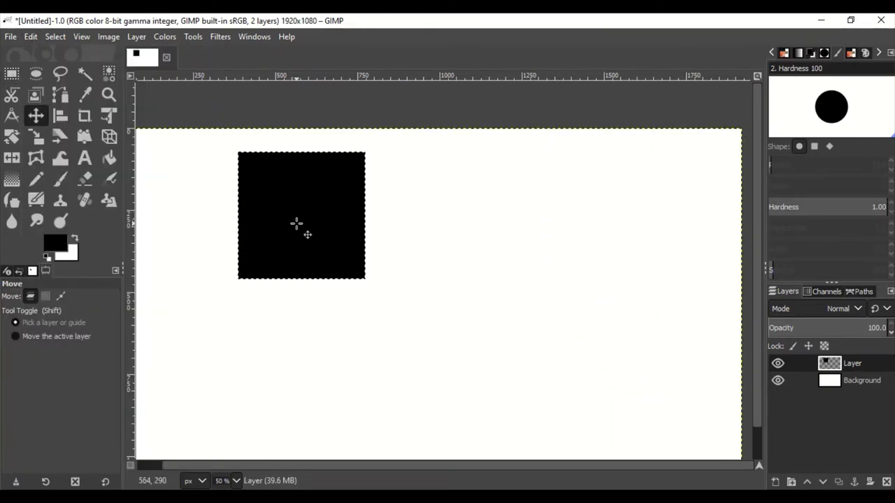
{"action": "left_click_drag", "start_coordinate": [296, 224], "coordinate": [399, 253]}
{"action": "left_click", "coordinate": [136, 36]}
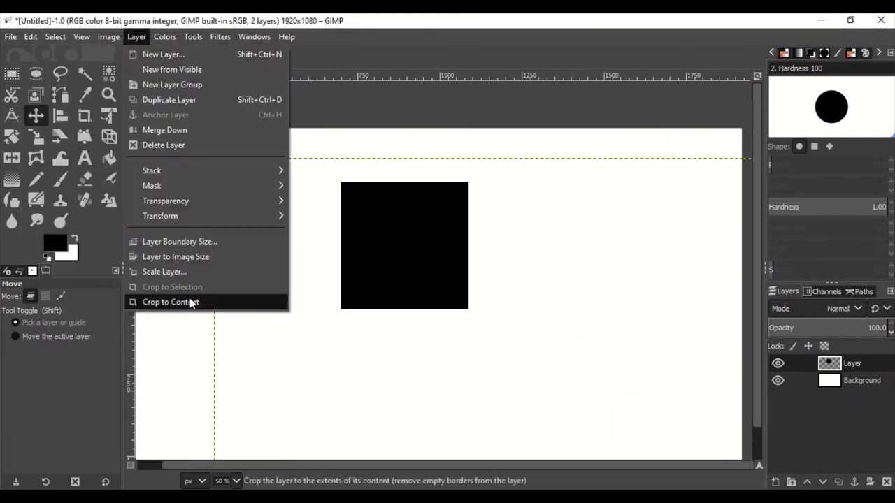
{"action": "left_click", "coordinate": [190, 299]}
- Rotate the black square layer 45° into a diamond
{"action": "key", "text": "shift+r"}
{"action": "left_click", "coordinate": [393, 273]}
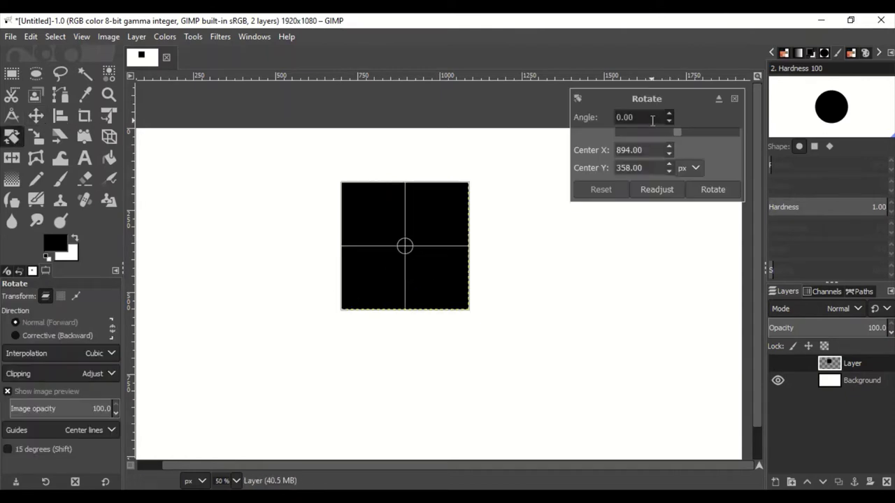
{"action": "left_click_drag", "start_coordinate": [371, 311], "coordinate": [411, 325]}
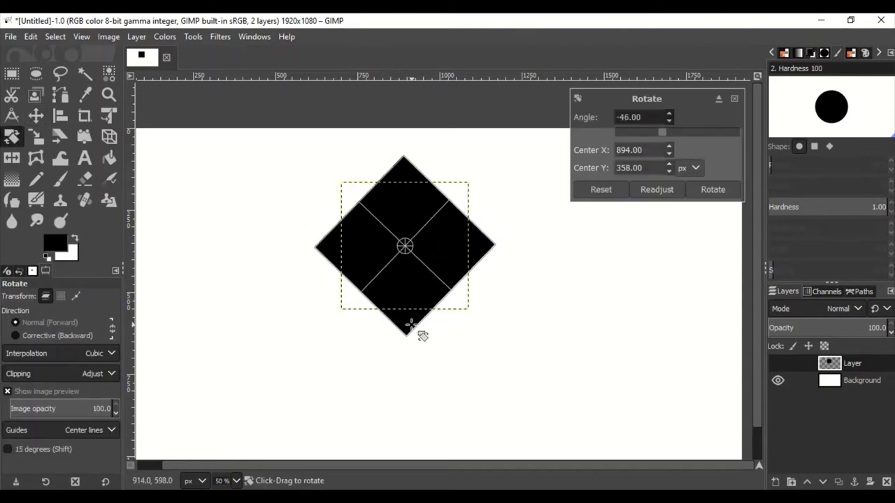
{"action": "type", "text": "45"}
{"action": "key", "text": "Return"}
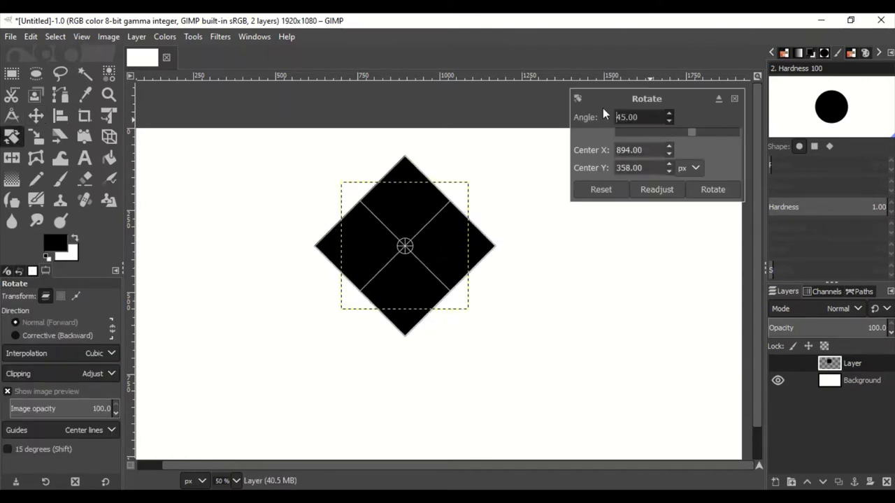
{"action": "left_click", "coordinate": [712, 189]}
- Add a vertical guide at 890 through the diamond's top point
{"action": "key", "text": "1"}
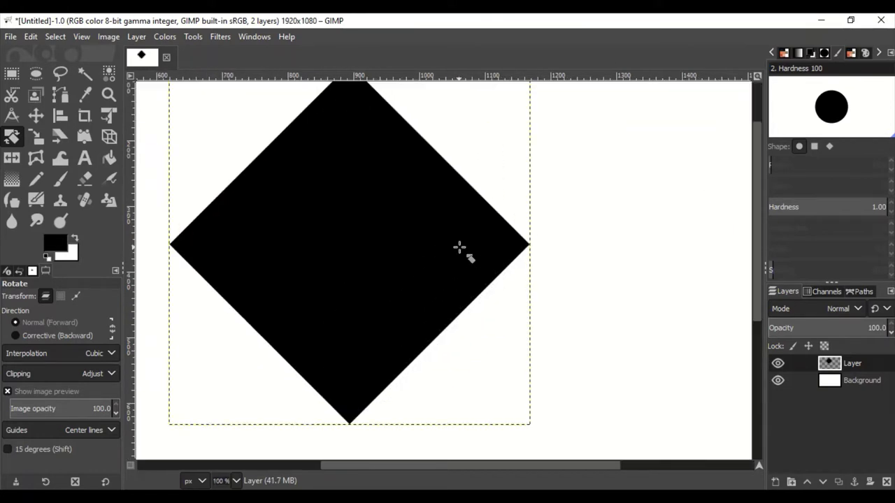
{"action": "scroll", "coordinate": [207, 152], "scroll_direction": "up", "scroll_amount": 1}
{"action": "scroll", "coordinate": [339, 121], "scroll_direction": "up", "scroll_amount": 9}
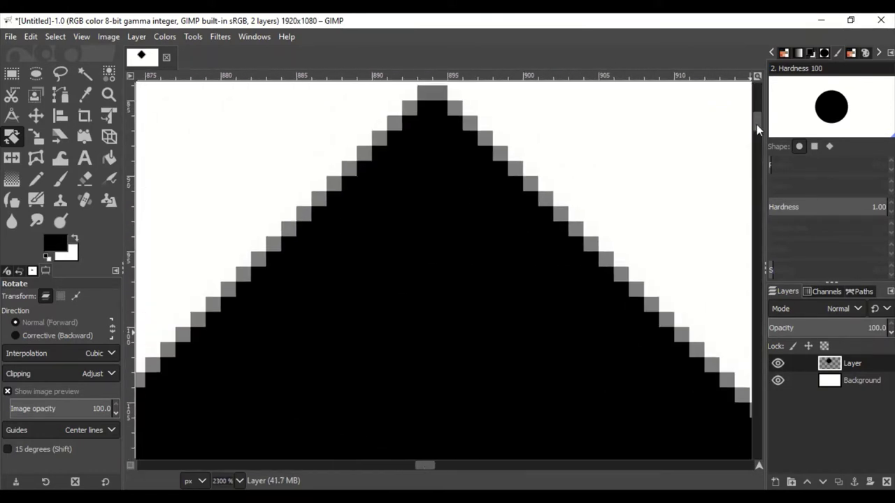
{"action": "scroll", "coordinate": [757, 130], "scroll_direction": "up", "scroll_amount": 1}
{"action": "left_click_drag", "start_coordinate": [130, 231], "coordinate": [432, 231]}
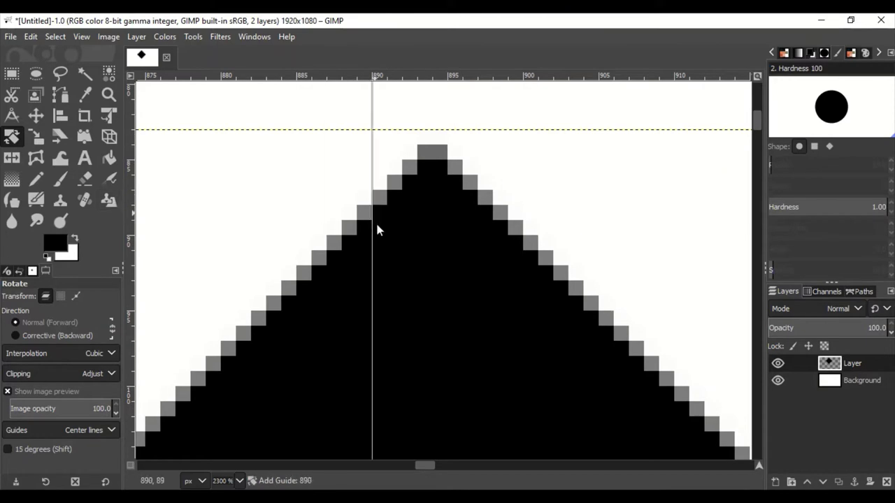
{"action": "scroll", "coordinate": [491, 302], "scroll_direction": "down", "scroll_amount": 4}
{"action": "scroll", "coordinate": [751, 189], "scroll_direction": "down", "scroll_amount": 3}
{"action": "scroll", "coordinate": [751, 193], "scroll_direction": "down", "scroll_amount": 1}
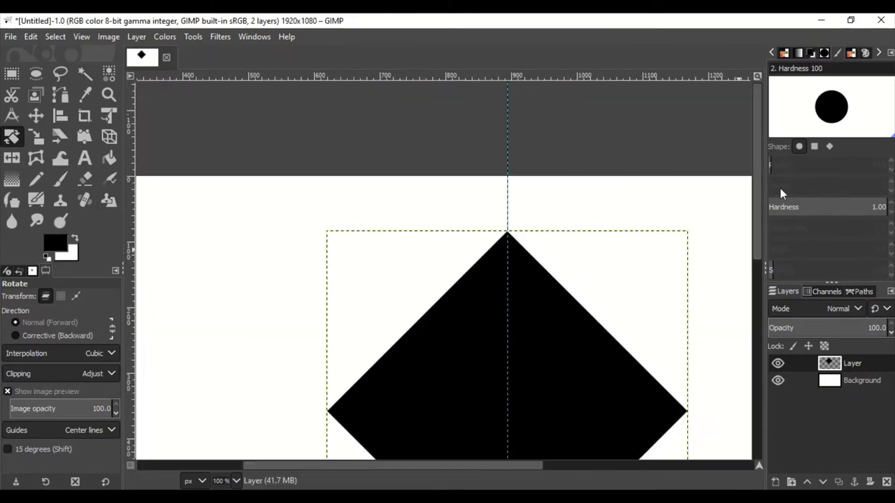
{"action": "scroll", "coordinate": [752, 224], "scroll_direction": "down", "scroll_amount": 1}
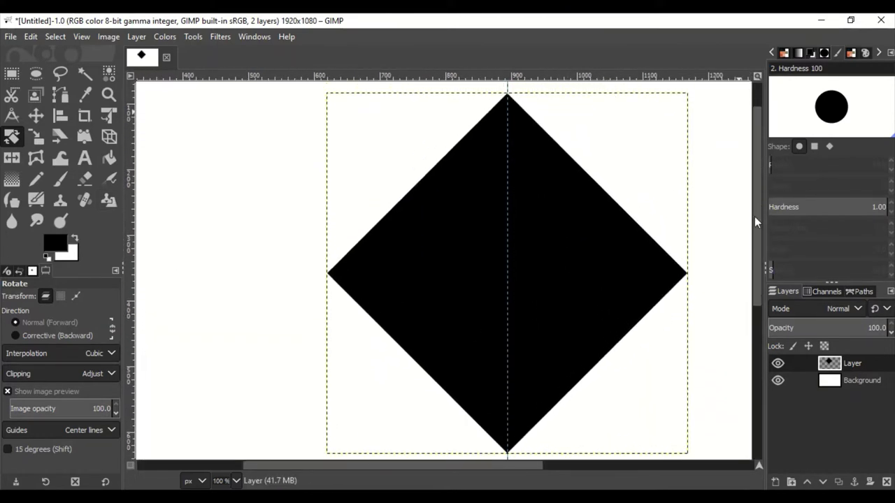
- Duplicate the diamond layer and crop Layer to the right half at the guide
{"action": "left_click", "coordinate": [629, 352]}
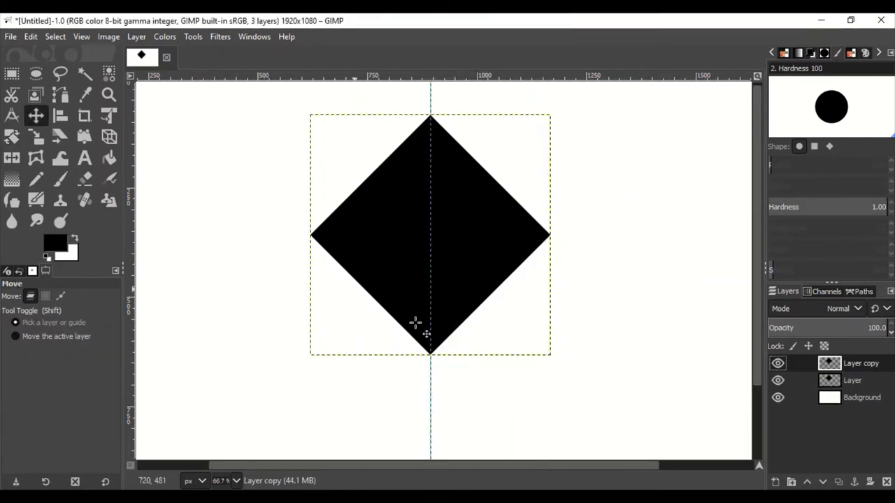
{"action": "key", "text": "Page_Down"}
{"action": "key", "text": "shift+c"}
{"action": "left_click_drag", "start_coordinate": [595, 113], "coordinate": [432, 376]}
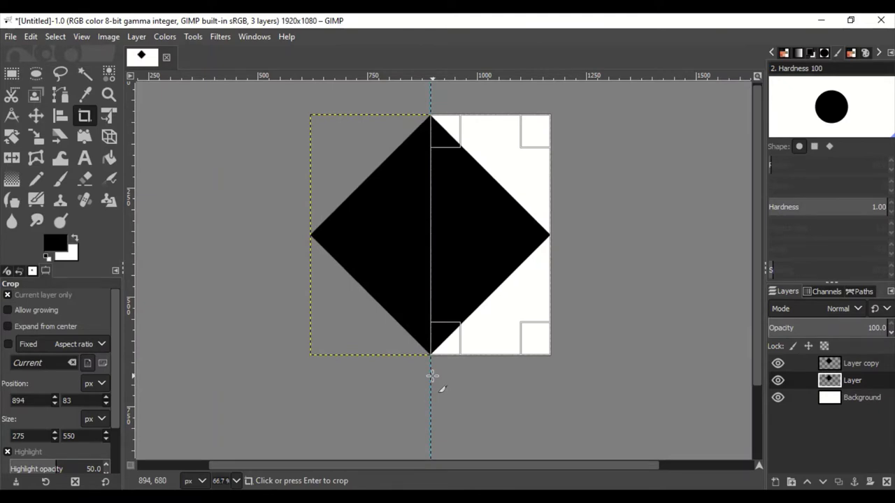
{"action": "key", "text": "Page_Up"}
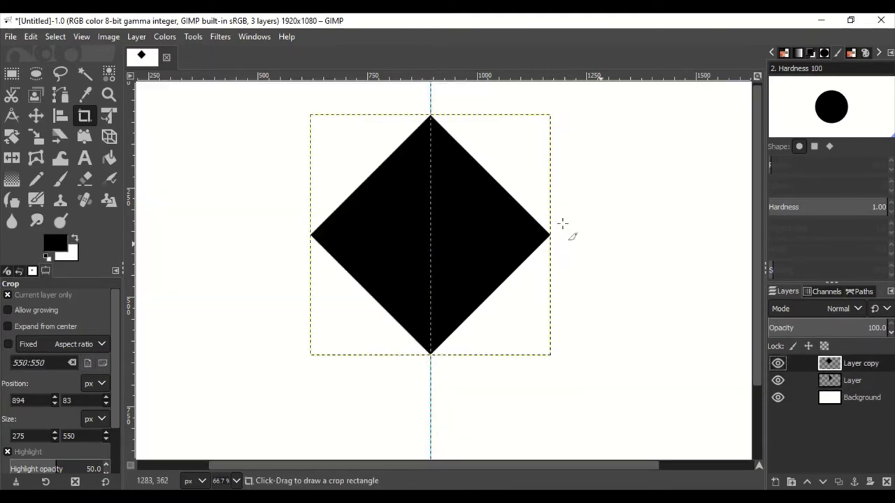
- Crop Layer copy to the left half and check both halves by toggling visibility
{"action": "left_click_drag", "start_coordinate": [310, 114], "coordinate": [427, 386]}
{"action": "key", "text": "Return"}
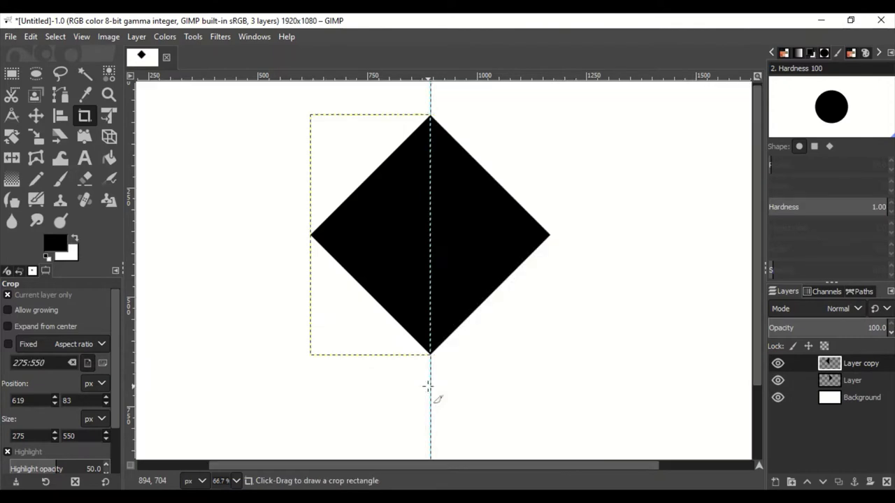
{"action": "left_click", "coordinate": [777, 364]}
{"action": "left_click", "coordinate": [777, 381]}
{"action": "double_click", "coordinate": [777, 364]}
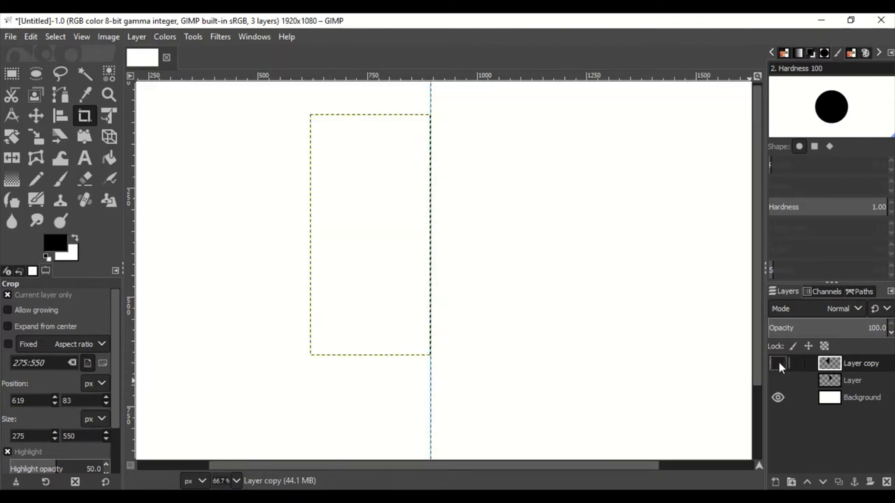
{"action": "left_click", "coordinate": [777, 364], "text": "shift"}
- Shift the right half slightly right to open a gap and raise its layer
{"action": "key", "text": "m"}
{"action": "key", "text": "Page_Down"}
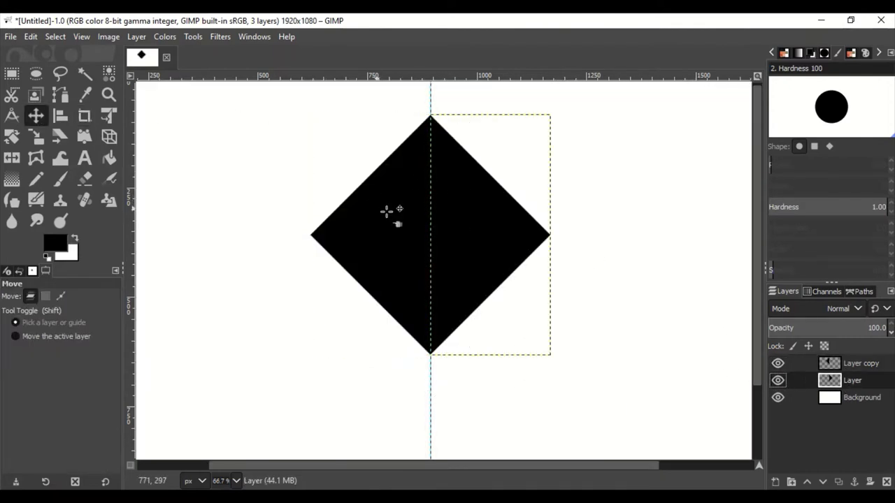
{"action": "left_click_drag", "start_coordinate": [459, 239], "coordinate": [469, 240]}
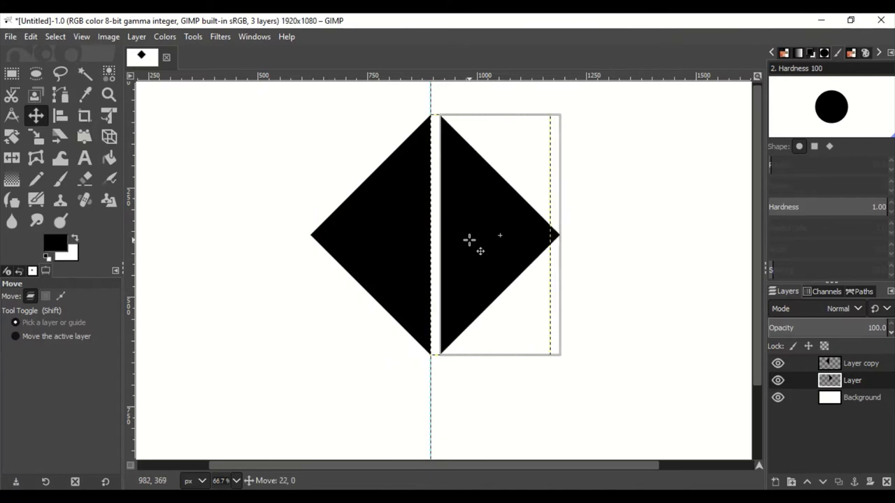
{"action": "left_click_drag", "start_coordinate": [469, 240], "coordinate": [467, 240]}
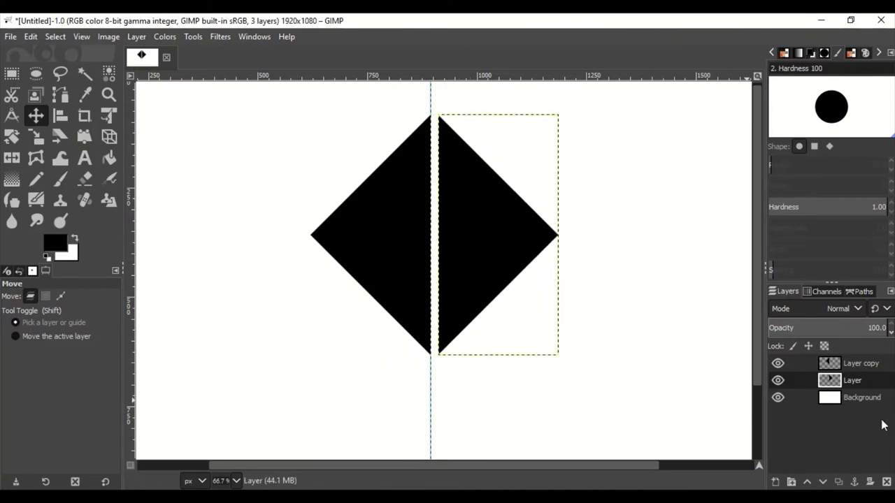
{"action": "left_click", "coordinate": [807, 481]}
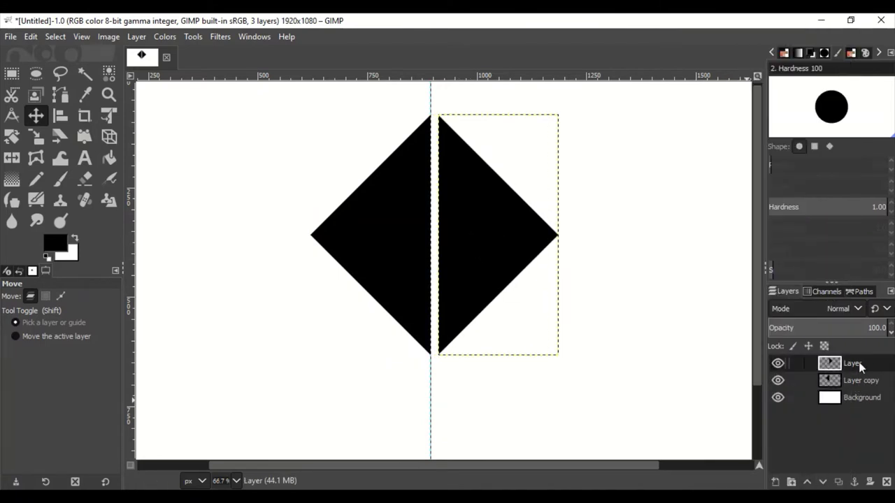
- Run Alpha to Selection on the left half and save it as a path
{"action": "left_click", "coordinate": [849, 382]}
{"action": "right_click", "coordinate": [849, 382]}
{"action": "left_click", "coordinate": [823, 438]}
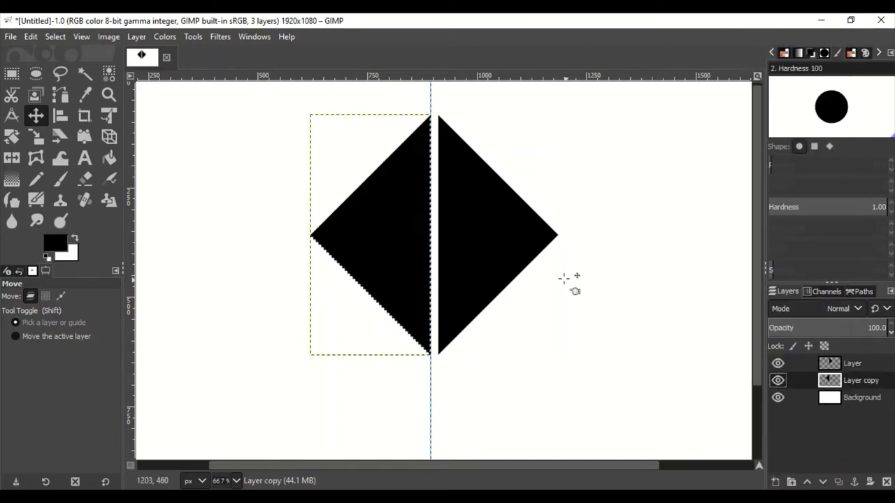
{"action": "scroll", "coordinate": [392, 239], "scroll_direction": "up", "scroll_amount": 3}
{"action": "scroll", "coordinate": [392, 239], "scroll_direction": "down", "scroll_amount": 2}
{"action": "scroll", "coordinate": [287, 240], "scroll_direction": "up", "scroll_amount": 3}
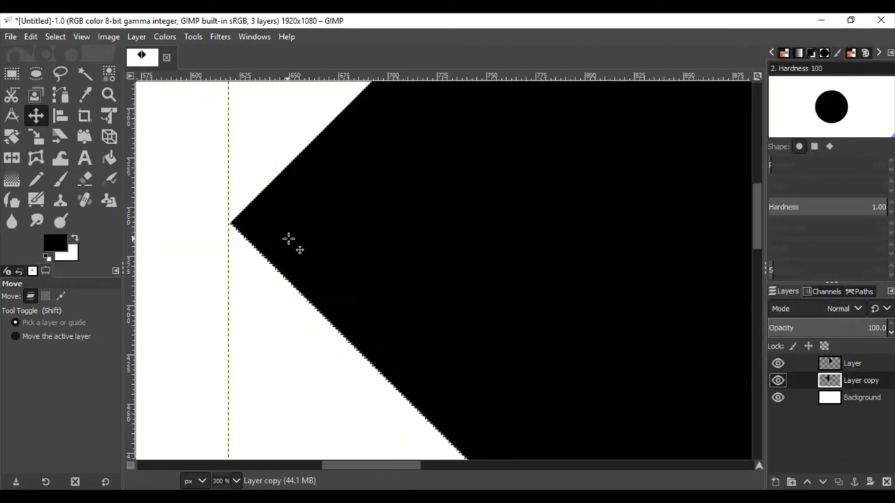
{"action": "scroll", "coordinate": [216, 233], "scroll_direction": "up", "scroll_amount": 3}
{"action": "right_click", "coordinate": [839, 430]}
{"action": "left_click", "coordinate": [833, 439]}
{"action": "scroll", "coordinate": [420, 419], "scroll_direction": "down", "scroll_amount": 3}
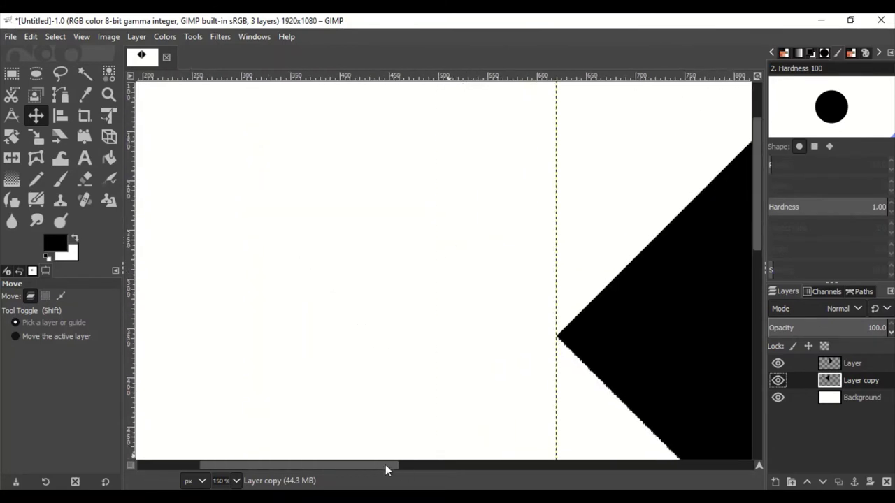
{"action": "scroll", "coordinate": [419, 419], "scroll_direction": "down", "scroll_amount": 4}
{"action": "left_click", "coordinate": [860, 291]}
{"action": "left_click", "coordinate": [854, 482]}
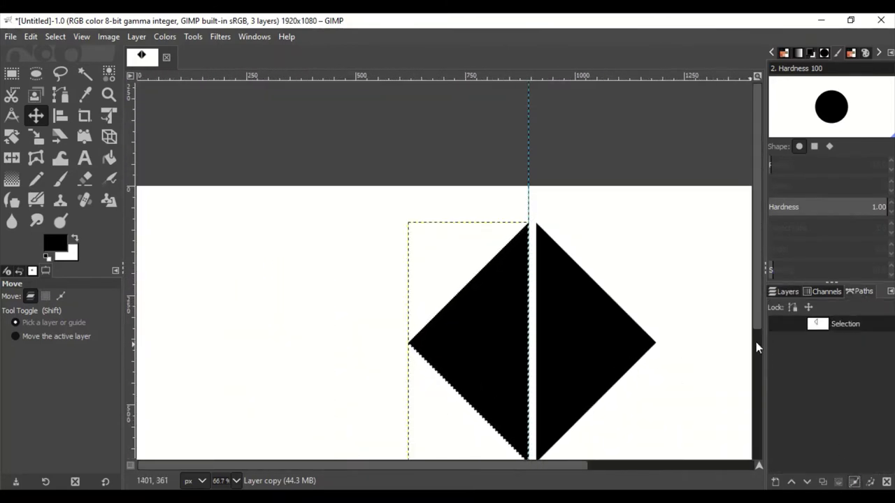
- Load the right half's opaque pixels as a selection
{"action": "left_click", "coordinate": [788, 291]}
{"action": "right_click", "coordinate": [839, 361]}
{"action": "left_click", "coordinate": [837, 435]}
{"action": "left_click", "coordinate": [860, 292]}
- Save the right-half selection as a path and hide both half layers
{"action": "left_click", "coordinate": [854, 482]}
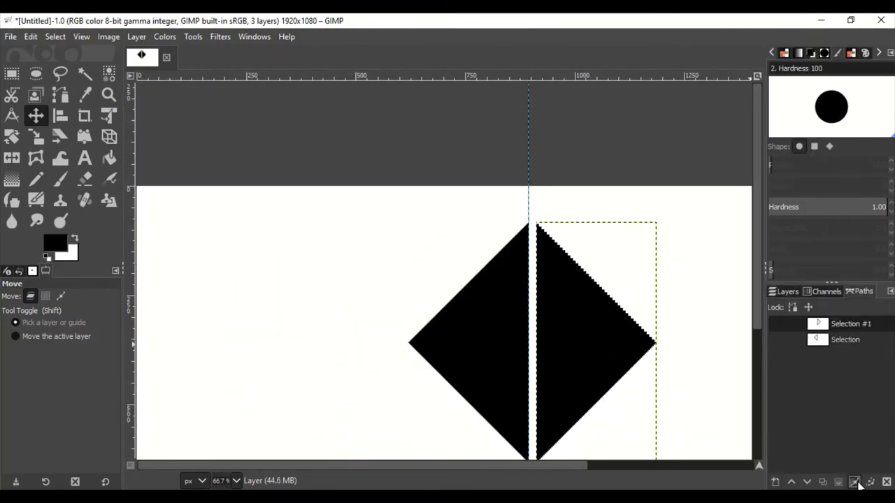
{"action": "left_click", "coordinate": [788, 292]}
{"action": "left_click", "coordinate": [778, 363]}
{"action": "left_click", "coordinate": [778, 380]}
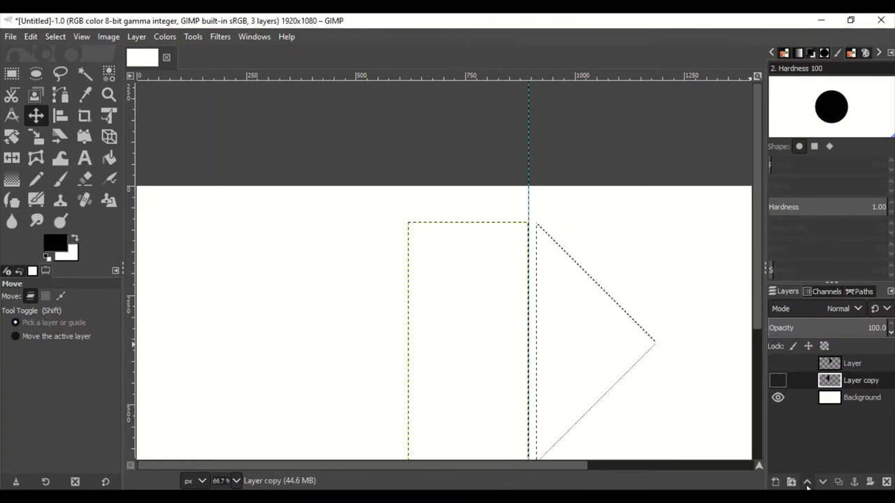
- Add transparent Layer #1, clear the selection, and load the left-half path as a selection
{"action": "key", "text": "shift+ctrl+n"}
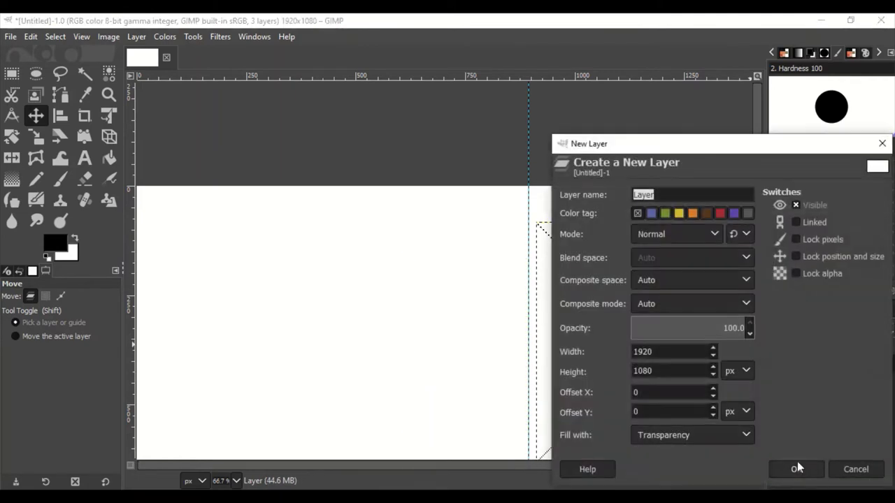
{"action": "left_click", "coordinate": [796, 468]}
{"action": "key", "text": "shift+ctrl+a"}
{"action": "left_click", "coordinate": [856, 291]}
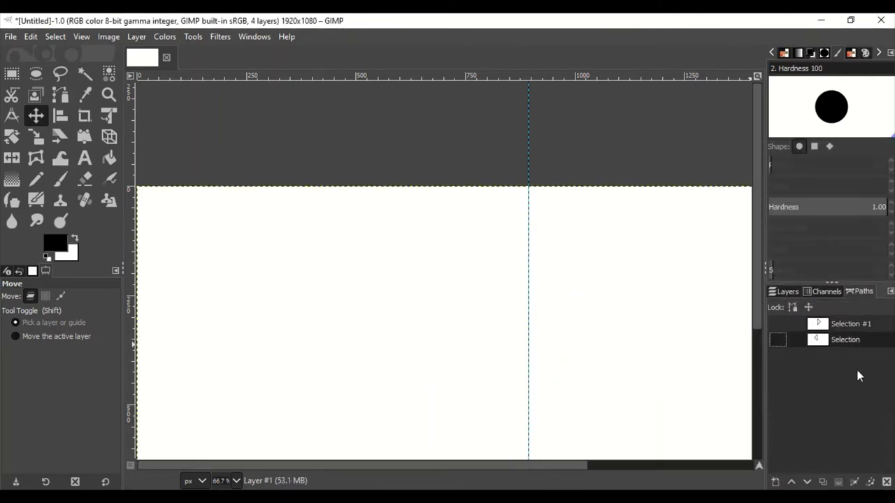
{"action": "left_click", "coordinate": [838, 481]}
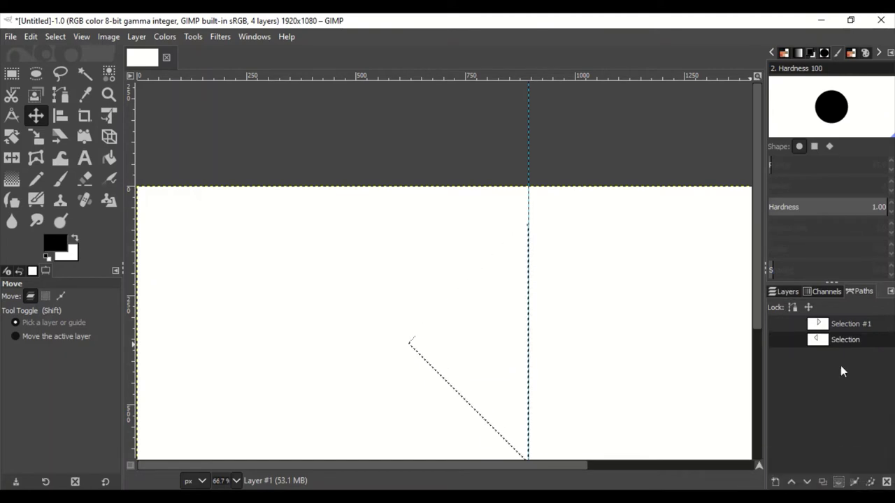
{"action": "left_click", "coordinate": [786, 292]}
- Fill the path with black, then undo the fill
{"action": "left_click", "coordinate": [31, 37]}
{"action": "left_click", "coordinate": [91, 332]}
{"action": "left_click", "coordinate": [480, 315]}
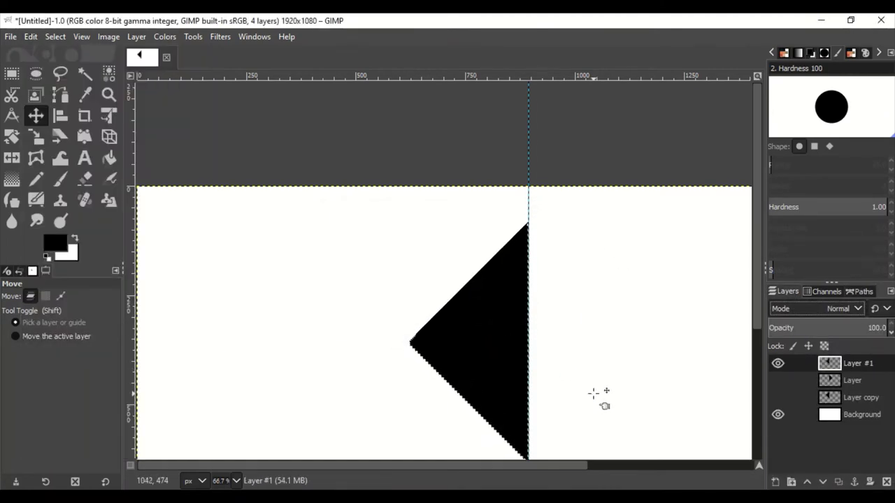
{"action": "scroll", "coordinate": [445, 367], "scroll_direction": "up", "scroll_amount": 2, "text": "ctrl"}
{"action": "scroll", "coordinate": [495, 361], "scroll_direction": "up", "scroll_amount": 1, "text": "ctrl"}
{"action": "key", "text": "ctrl+z"}
{"action": "key", "text": "ctrl+z"}
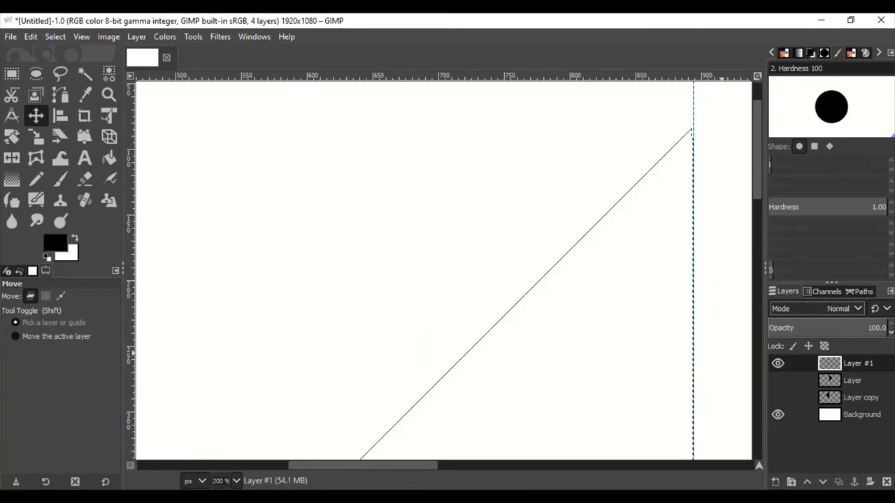
- Hide Layer #1 and show and select the left-half layer
{"action": "left_click", "coordinate": [858, 292]}
{"action": "left_click", "coordinate": [786, 292]}
{"action": "left_click", "coordinate": [778, 362]}
{"action": "left_click", "coordinate": [777, 397]}
{"action": "scroll", "coordinate": [518, 370], "scroll_direction": "up", "scroll_amount": 3, "text": "ctrl"}
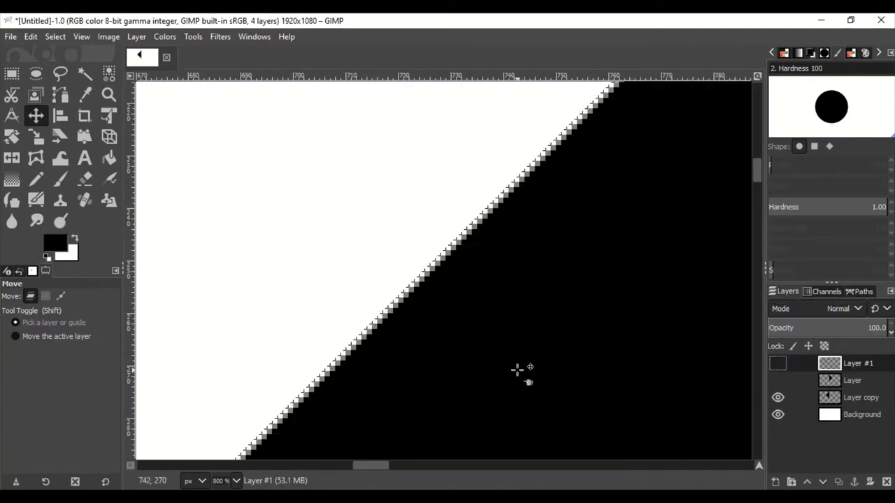
{"action": "scroll", "coordinate": [739, 355], "scroll_direction": "up", "scroll_amount": 3, "text": "ctrl"}
{"action": "left_click", "coordinate": [861, 400]}
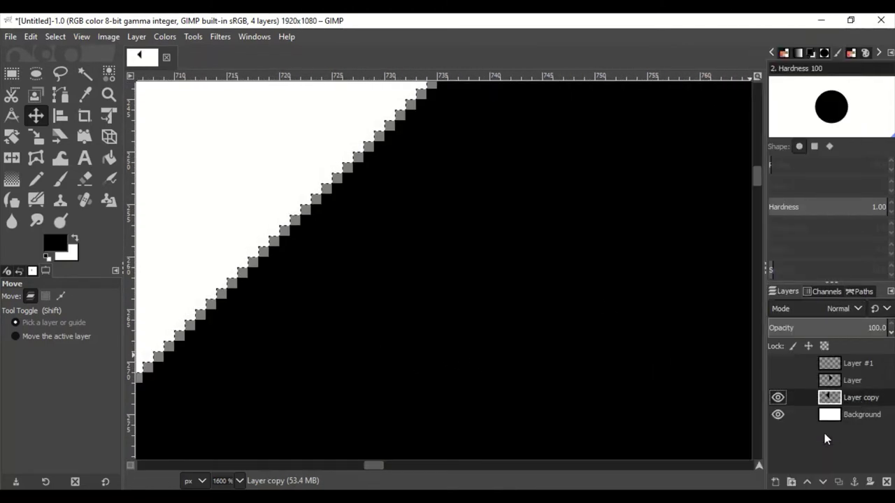
{"action": "scroll", "coordinate": [371, 459], "scroll_direction": "right", "scroll_amount": 3}
{"action": "scroll", "coordinate": [523, 234], "scroll_direction": "right", "scroll_amount": 10}
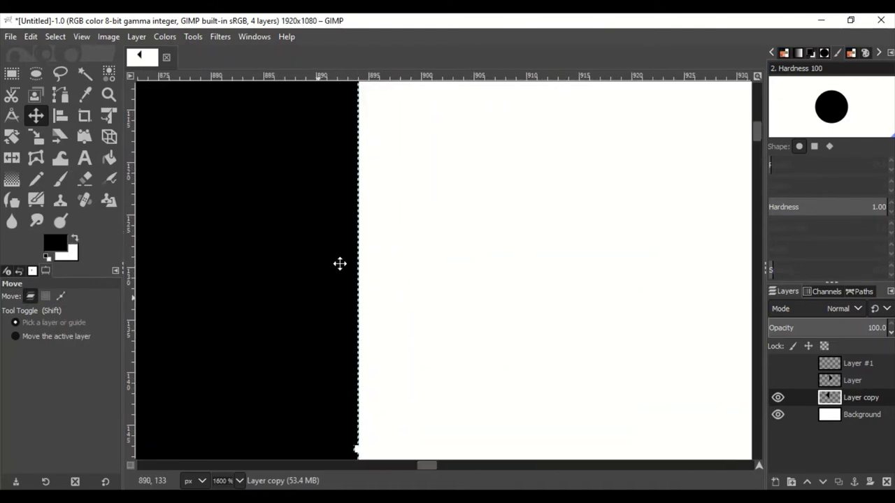
{"action": "scroll", "coordinate": [340, 264], "scroll_direction": "left", "scroll_amount": 3}
{"action": "scroll", "coordinate": [421, 289], "scroll_direction": "down", "scroll_amount": 3}
{"action": "scroll", "coordinate": [375, 316], "scroll_direction": "up", "scroll_amount": 1, "text": "ctrl"}
{"action": "scroll", "coordinate": [465, 331], "scroll_direction": "left", "scroll_amount": 2}
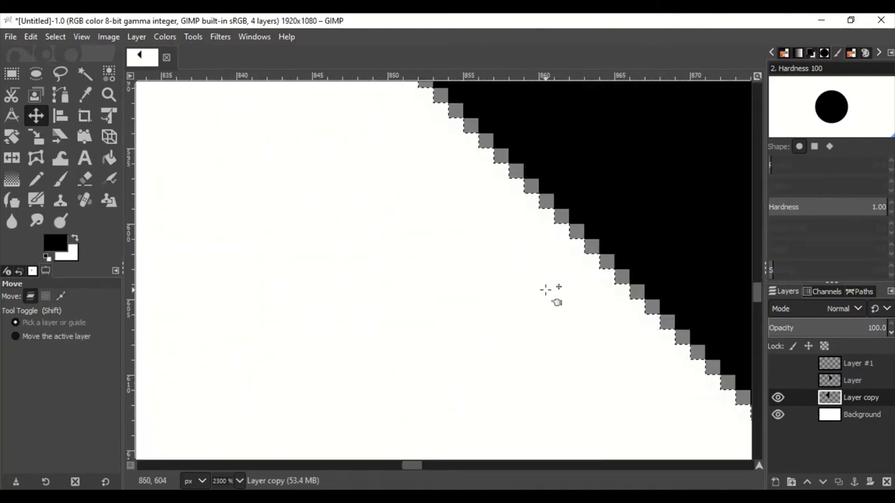
- Fill the grey stair-step edge pixels with the black foreground colour
{"action": "left_click", "coordinate": [31, 36]}
{"action": "left_click", "coordinate": [108, 270]}
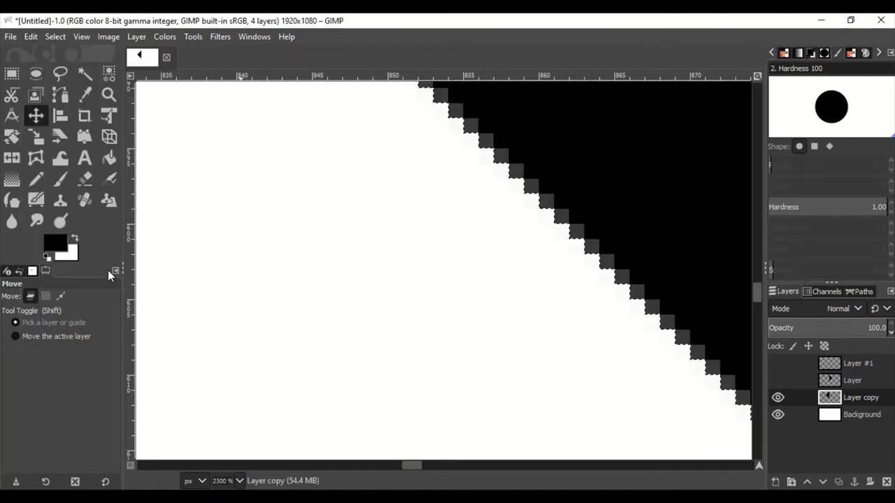
{"action": "left_click", "coordinate": [60, 296]}
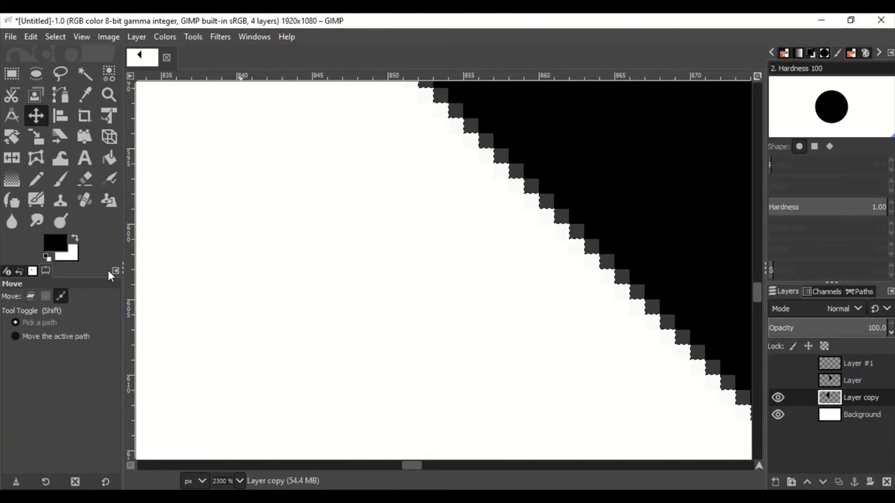
{"action": "left_click", "coordinate": [30, 295]}
{"action": "scroll", "coordinate": [510, 265], "scroll_direction": "down", "scroll_amount": 2, "text": "ctrl"}
{"action": "scroll", "coordinate": [494, 235], "scroll_direction": "down", "scroll_amount": 2, "text": "ctrl"}
{"action": "scroll", "coordinate": [492, 233], "scroll_direction": "up", "scroll_amount": 4, "text": "ctrl"}
{"action": "scroll", "coordinate": [494, 236], "scroll_direction": "down", "scroll_amount": 6, "text": "ctrl"}
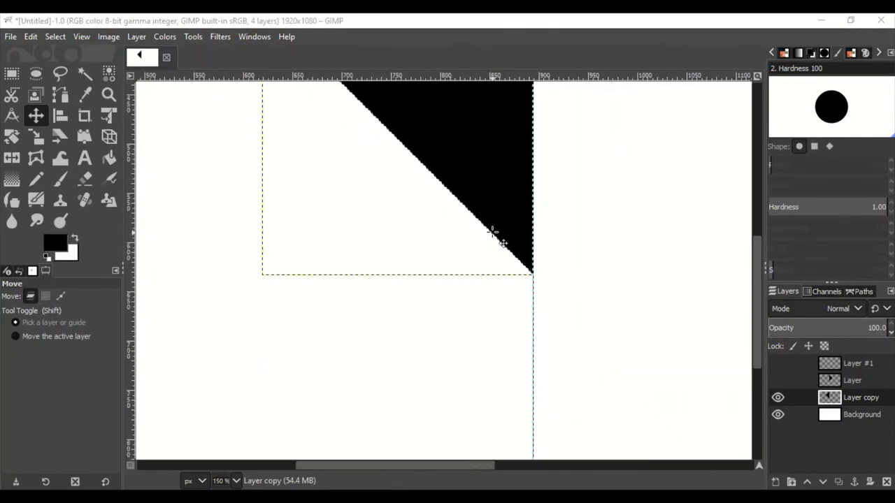
{"action": "scroll", "coordinate": [489, 279], "scroll_direction": "down", "scroll_amount": 5, "text": "ctrl"}
- Show both diamond halves with the small gap, keeping Layer #1 hidden
{"action": "left_click", "coordinate": [778, 380]}
{"action": "left_click", "coordinate": [778, 397]}
{"action": "left_click", "coordinate": [778, 381]}
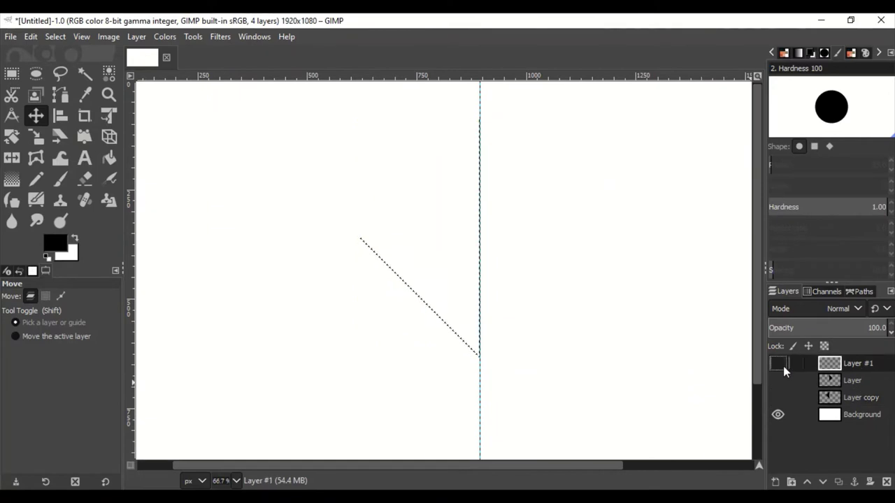
{"action": "left_click", "coordinate": [783, 366]}
{"action": "left_click", "coordinate": [783, 366]}
{"action": "scroll", "coordinate": [490, 250], "scroll_direction": "down", "scroll_amount": 2, "text": "ctrl"}
{"action": "left_click", "coordinate": [778, 380]}
- Draw a square selection left of the diamond and fill it with black
{"action": "left_click", "coordinate": [778, 397]}
{"action": "key", "text": "r"}
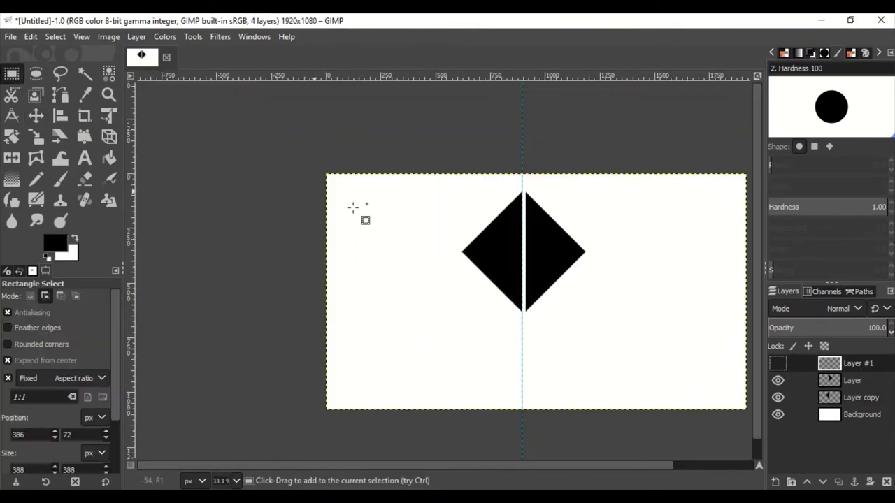
{"action": "left_click_drag", "start_coordinate": [406, 282], "coordinate": [453, 330]}
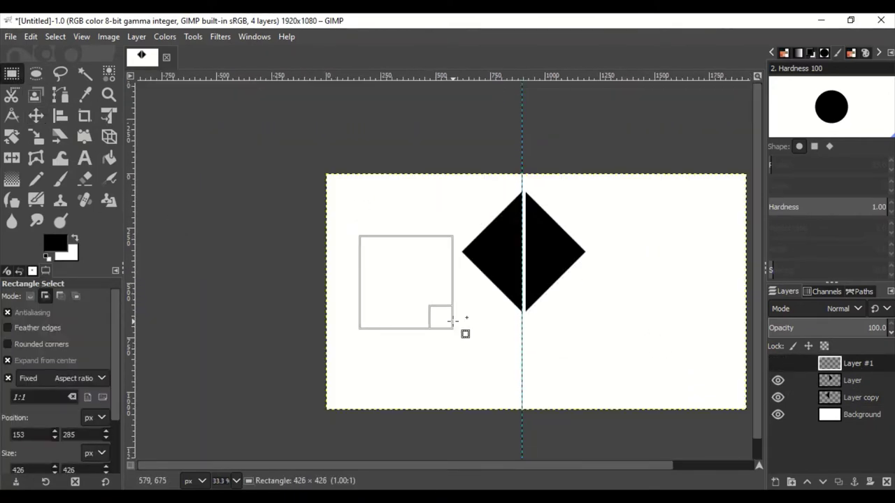
{"action": "left_click", "coordinate": [31, 36]}
{"action": "left_click", "coordinate": [128, 267]}
- Show Layer #1 and hide both triangle halves of the diamond
{"action": "left_click", "coordinate": [778, 363]}
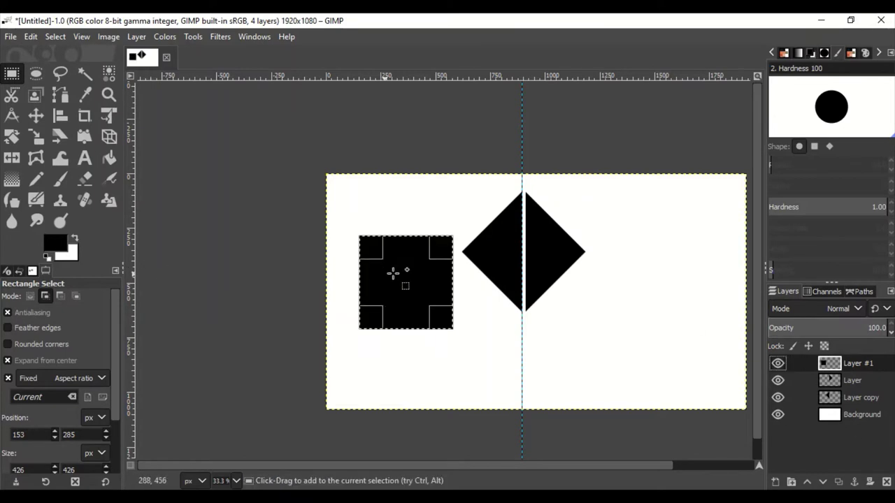
{"action": "scroll", "coordinate": [293, 282], "scroll_direction": "up", "scroll_amount": 3, "text": "ctrl"}
{"action": "scroll", "coordinate": [294, 282], "scroll_direction": "down", "scroll_amount": 1, "text": "ctrl"}
{"action": "left_click", "coordinate": [778, 381]}
{"action": "left_click", "coordinate": [778, 397]}
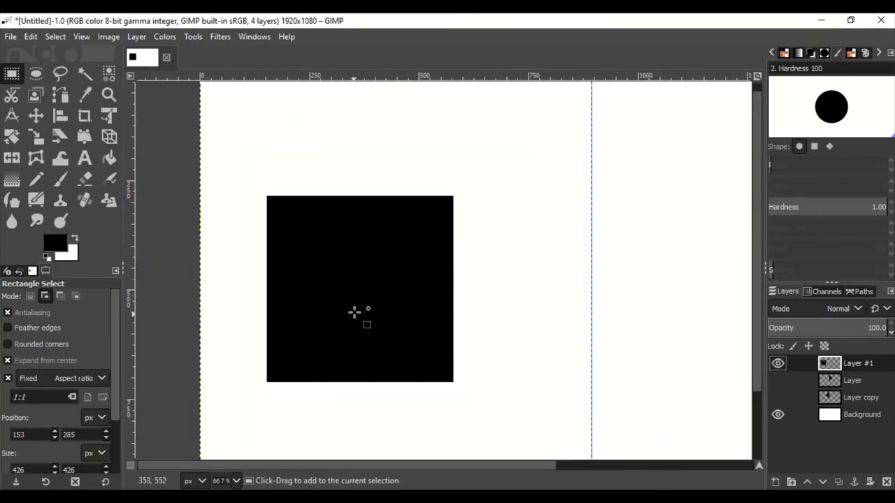
- Remove the old vertical guide and add a new vertical guide at 50%
{"action": "key", "text": "q"}
{"action": "scroll", "coordinate": [254, 240], "scroll_direction": "down", "scroll_amount": 3, "text": "ctrl"}
{"action": "key", "text": "m"}
{"action": "left_click_drag", "start_coordinate": [439, 201], "coordinate": [400, 76]}
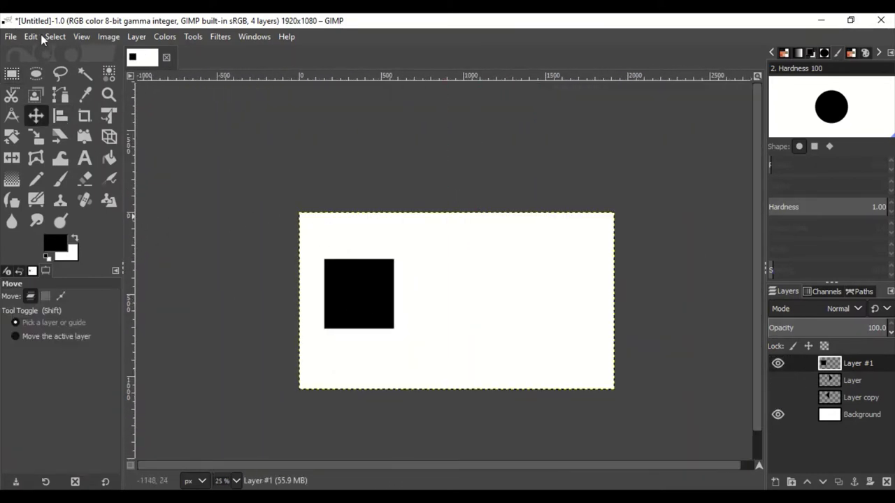
{"action": "left_click", "coordinate": [81, 37]}
{"action": "left_click", "coordinate": [447, 240]}
{"action": "left_click", "coordinate": [419, 274]}
{"action": "left_click", "coordinate": [476, 331]}
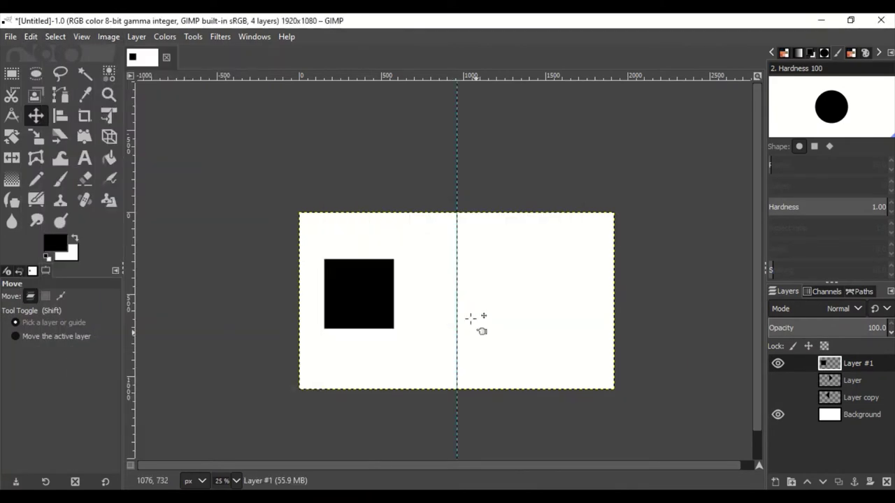
- Move the black square onto the centre guide and crop Layer #1 to content
{"action": "left_click_drag", "start_coordinate": [356, 296], "coordinate": [453, 276]}
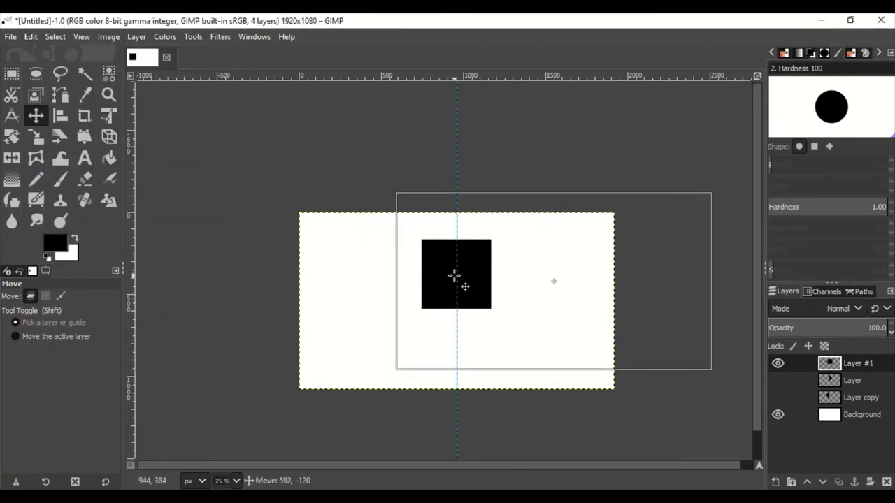
{"action": "left_click", "coordinate": [210, 295]}
{"action": "left_click", "coordinate": [60, 115]}
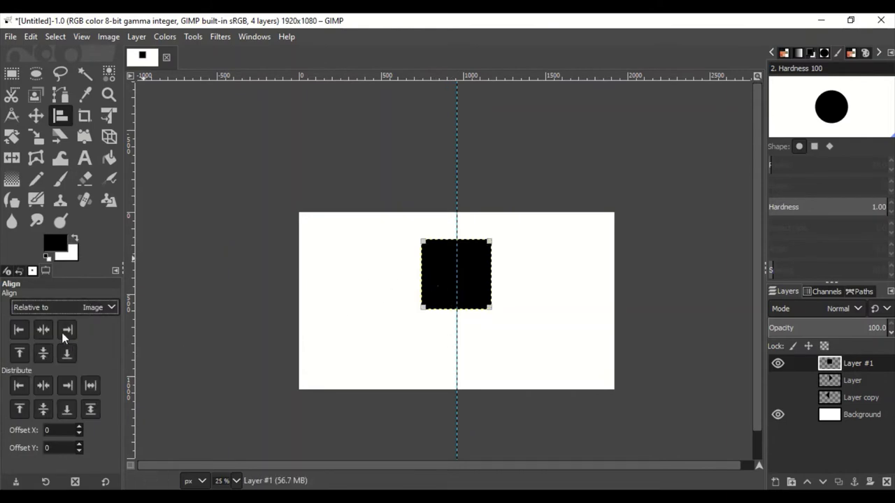
- Rotate the black square layer by 45° into a diamond
{"action": "key", "text": "1"}
{"action": "left_click", "coordinate": [36, 115]}
{"action": "scroll", "coordinate": [325, 228], "scroll_direction": "up", "scroll_amount": 3, "text": "ctrl"}
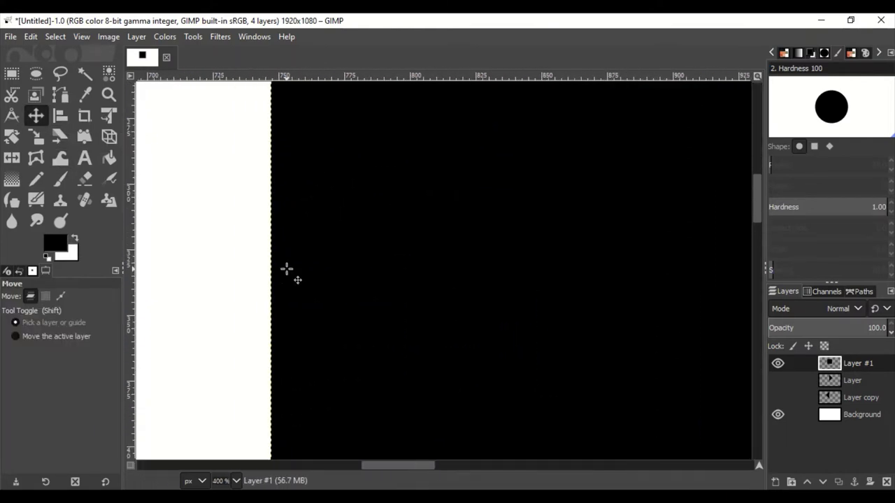
{"action": "scroll", "coordinate": [285, 270], "scroll_direction": "down", "scroll_amount": 3, "text": "ctrl"}
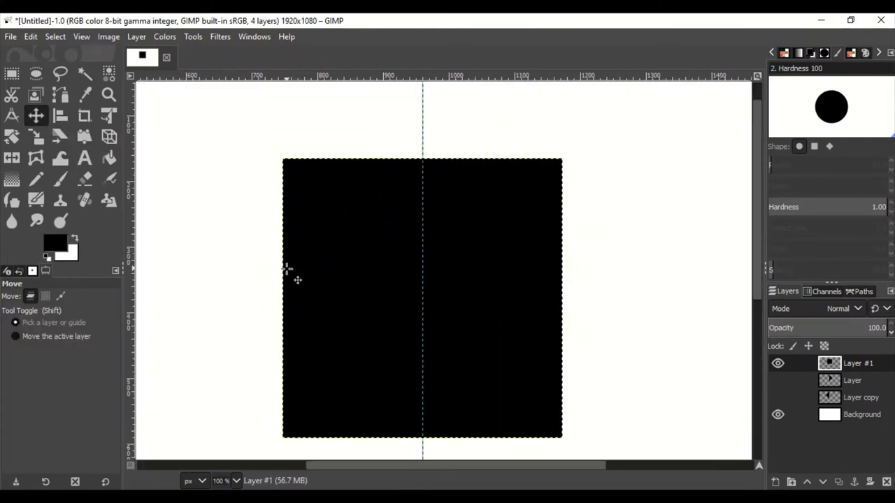
{"action": "left_click", "coordinate": [11, 137]}
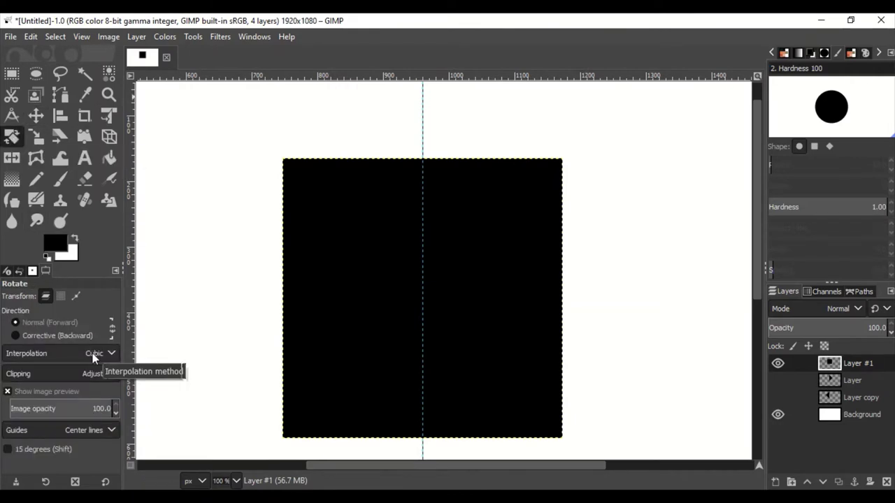
{"action": "left_click", "coordinate": [306, 172]}
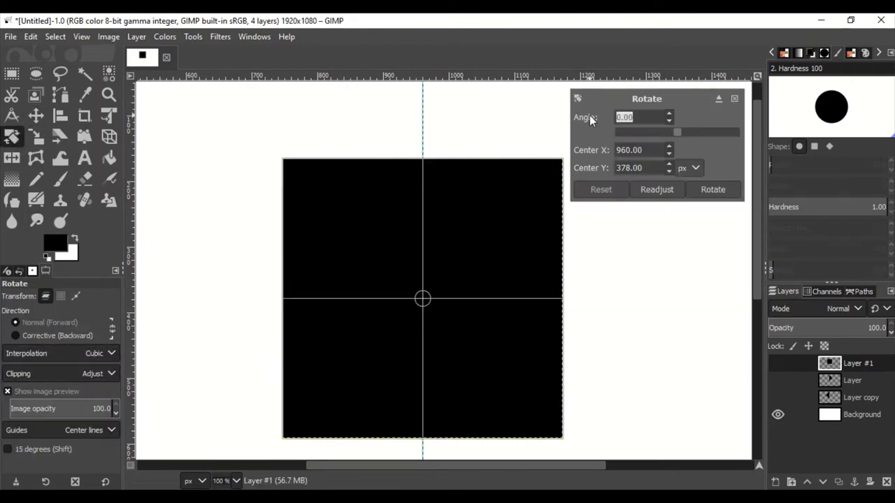
{"action": "type", "text": "45"}
{"action": "key", "text": "Return"}
{"action": "left_click", "coordinate": [713, 189]}
- Duplicate the diamond as Layer #2, then hide Layer #1 and the Background
{"action": "key", "text": "4"}
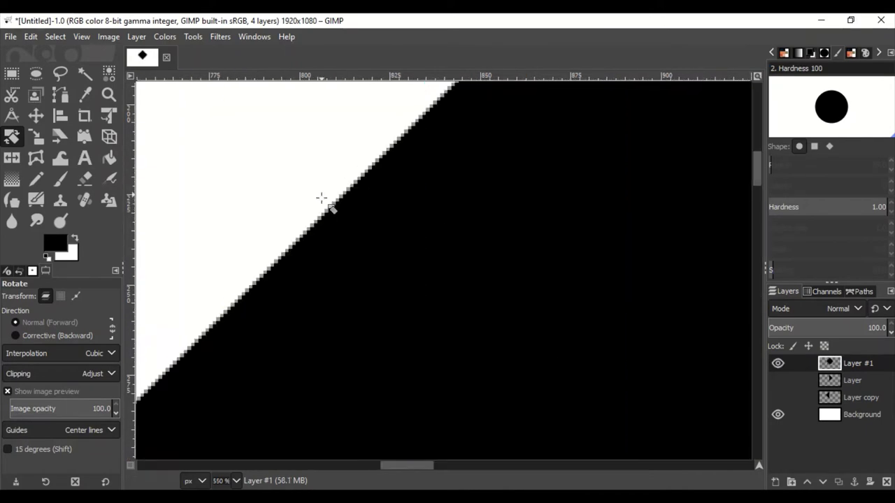
{"action": "right_click", "coordinate": [832, 441]}
{"action": "left_click", "coordinate": [832, 448]}
{"action": "left_click", "coordinate": [775, 482]}
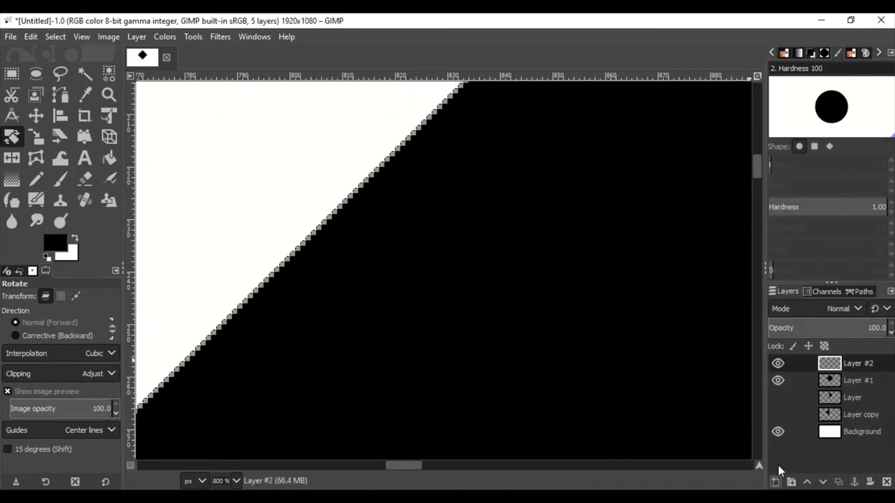
{"action": "left_click", "coordinate": [777, 380]}
{"action": "scroll", "coordinate": [320, 289], "scroll_direction": "down", "scroll_amount": 2}
{"action": "scroll", "coordinate": [559, 370], "scroll_direction": "down", "scroll_amount": 2}
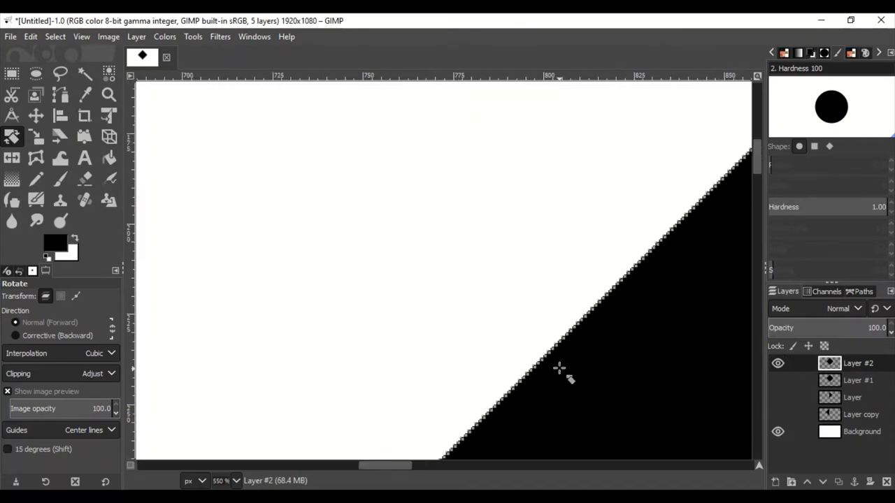
{"action": "scroll", "coordinate": [421, 245], "scroll_direction": "down", "scroll_amount": 2}
{"action": "left_click", "coordinate": [778, 431]}
{"action": "scroll", "coordinate": [689, 373], "scroll_direction": "down", "scroll_amount": 3}
{"action": "scroll", "coordinate": [682, 370], "scroll_direction": "up", "scroll_amount": 3}
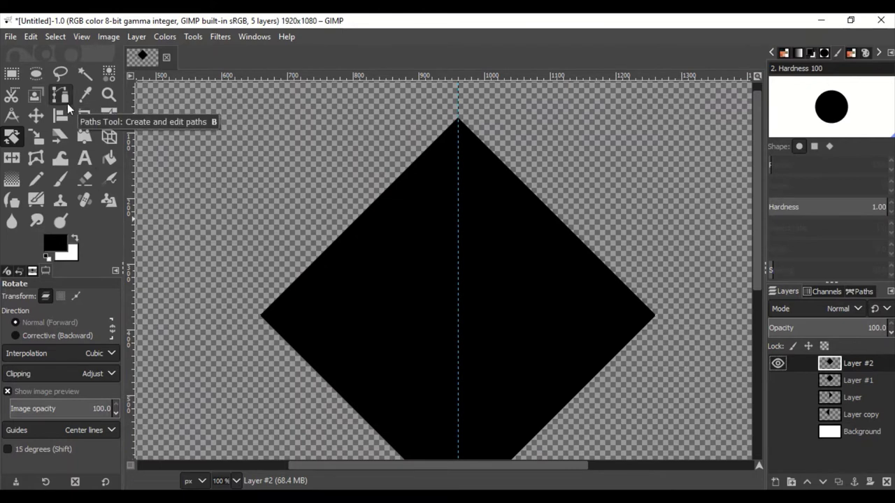
- Show the Background again and save the diamond selection as path Selection #2
{"action": "key", "text": "ctrl+z"}
{"action": "key", "text": "b"}
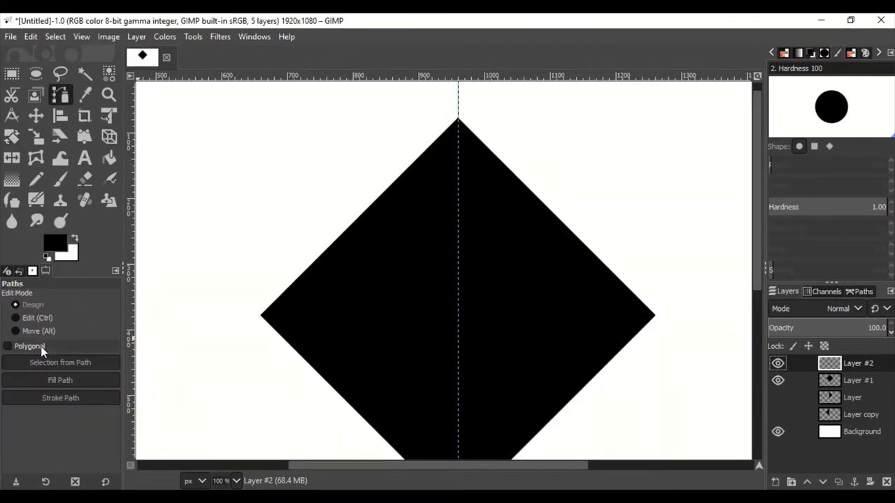
{"action": "right_click", "coordinate": [851, 382]}
{"action": "key", "text": "Escape"}
{"action": "scroll", "coordinate": [339, 238], "scroll_direction": "up", "scroll_amount": 6}
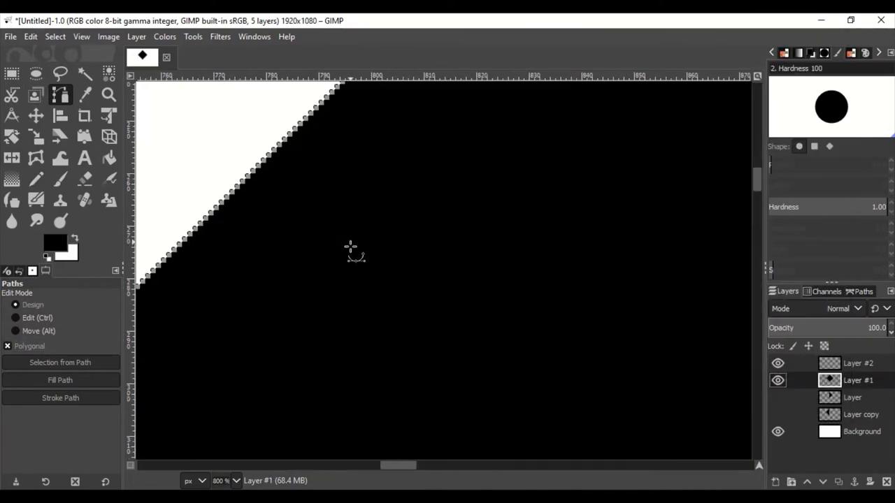
{"action": "scroll", "coordinate": [625, 399], "scroll_direction": "down", "scroll_amount": 6}
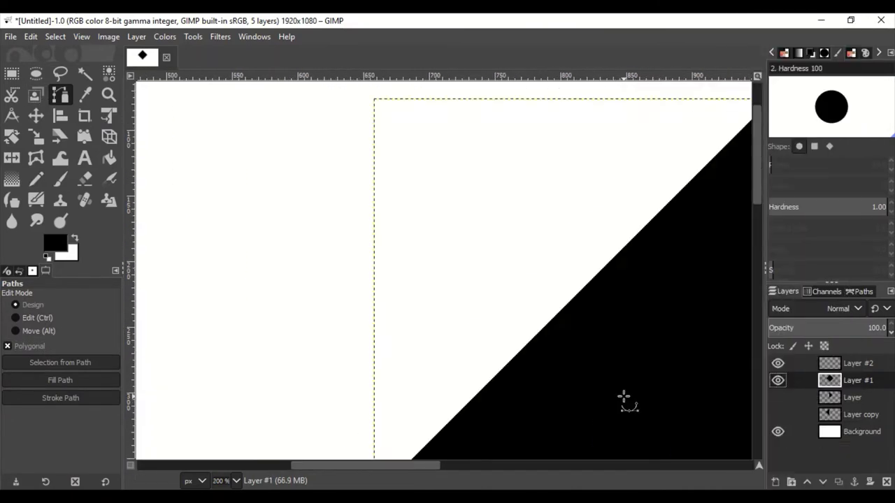
{"action": "left_click", "coordinate": [858, 291]}
{"action": "left_click", "coordinate": [854, 482]}
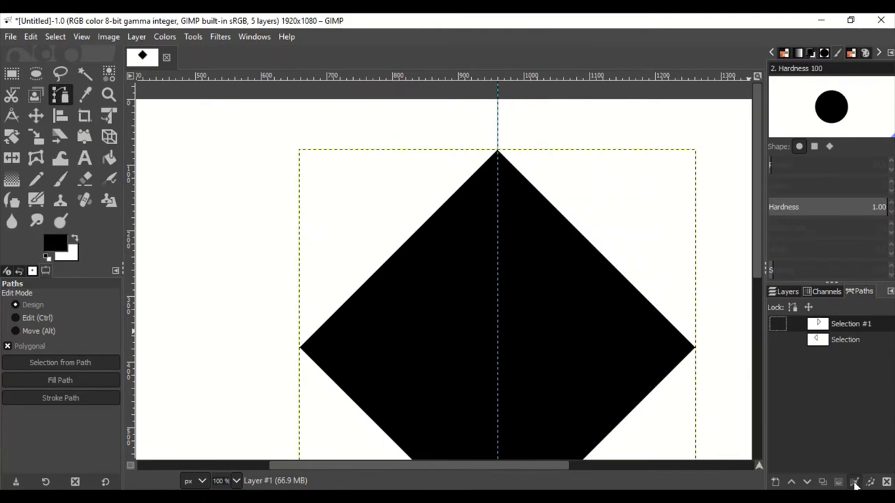
{"action": "left_click", "coordinate": [777, 324]}
{"action": "scroll", "coordinate": [427, 175], "scroll_direction": "up", "scroll_amount": 4}
{"action": "scroll", "coordinate": [441, 217], "scroll_direction": "up", "scroll_amount": 6}
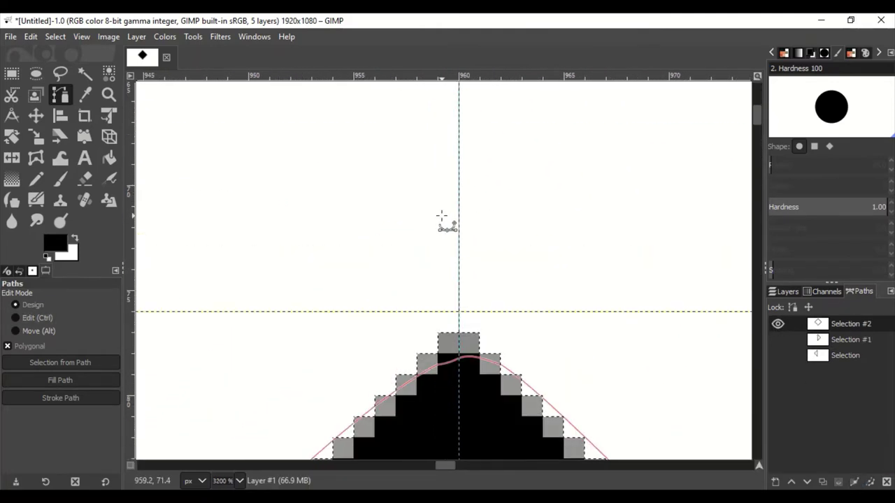
- Load Selection #2 back as a selection and hide the Layer #1 diamond
{"action": "left_click", "coordinate": [30, 37]}
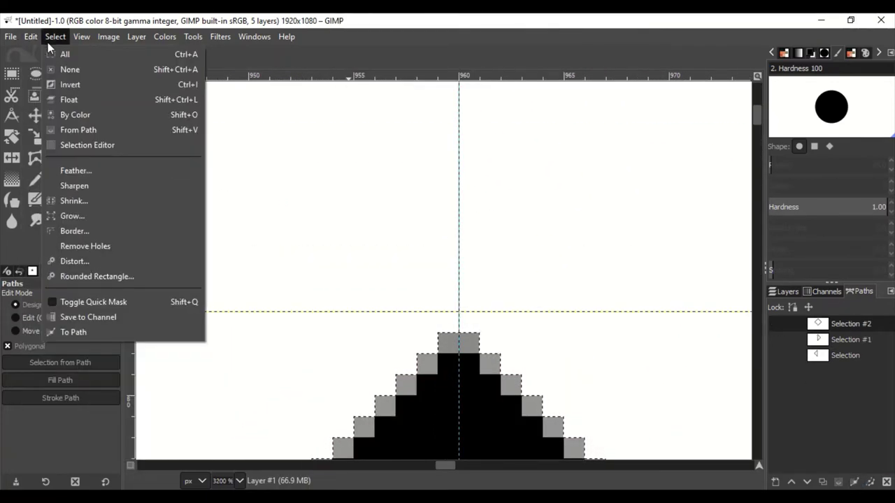
{"action": "left_click", "coordinate": [80, 130]}
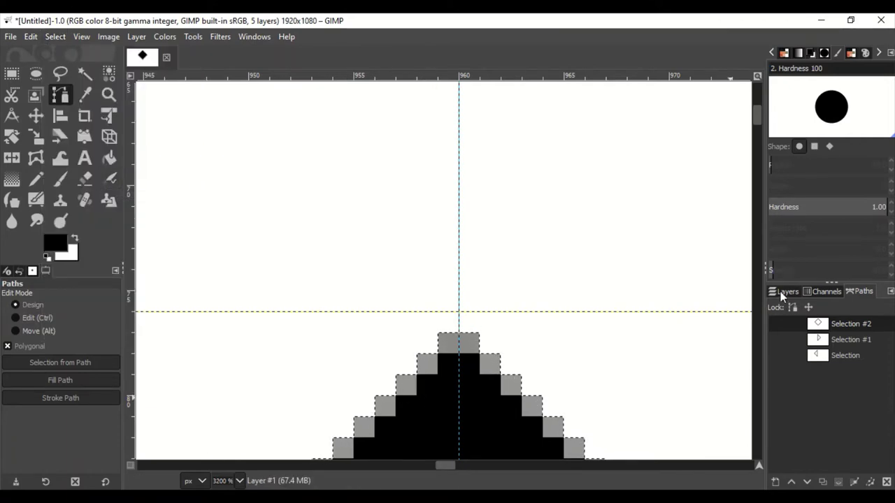
{"action": "left_click", "coordinate": [787, 292]}
{"action": "scroll", "coordinate": [459, 218], "scroll_direction": "down", "scroll_amount": 4}
{"action": "scroll", "coordinate": [450, 265], "scroll_direction": "down", "scroll_amount": 3}
{"action": "scroll", "coordinate": [432, 290], "scroll_direction": "down", "scroll_amount": 1}
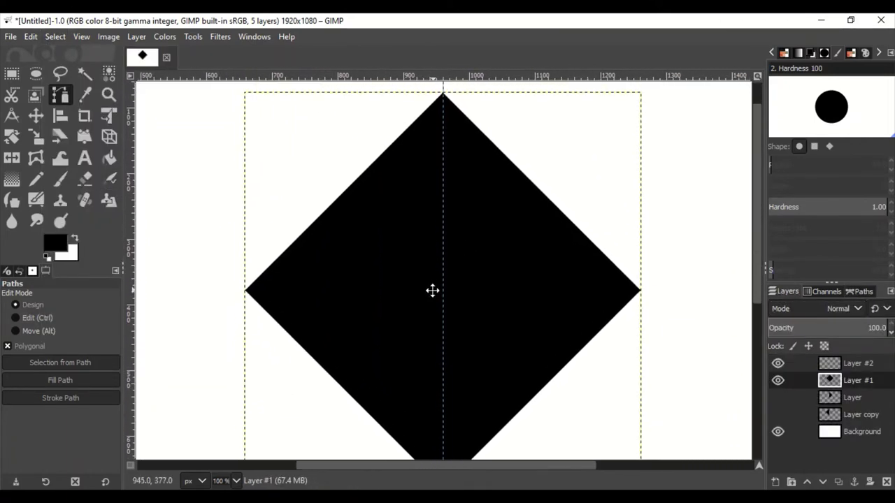
{"action": "left_click", "coordinate": [777, 380]}
- Show both diamond halves and load Layer copy's alpha as a selection
{"action": "left_click", "coordinate": [867, 417]}
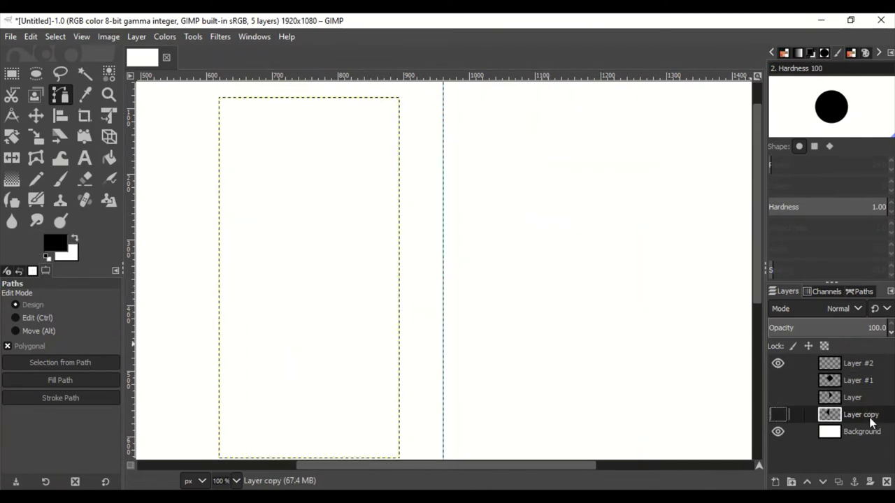
{"action": "left_click", "coordinate": [777, 414]}
{"action": "left_click", "coordinate": [778, 398]}
{"action": "right_click", "coordinate": [863, 417]}
{"action": "left_click", "coordinate": [823, 439]}
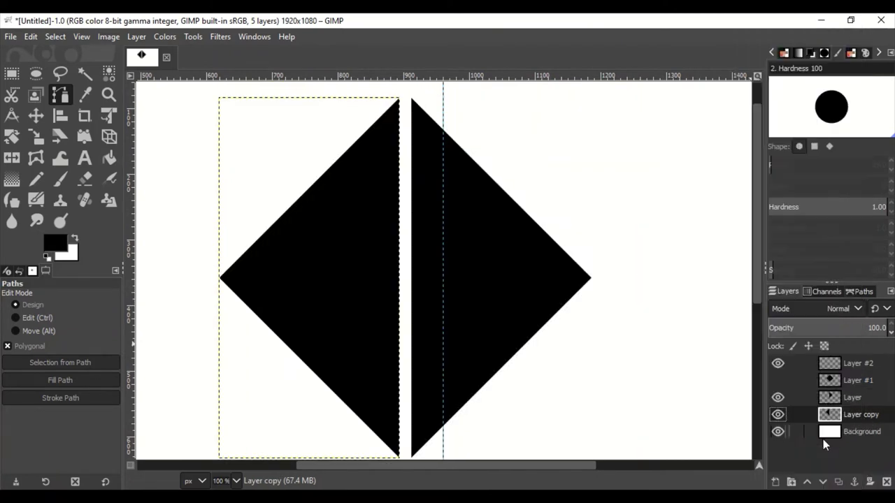
{"action": "key", "text": "3"}
{"action": "key", "text": "1"}
{"action": "key", "text": "4"}
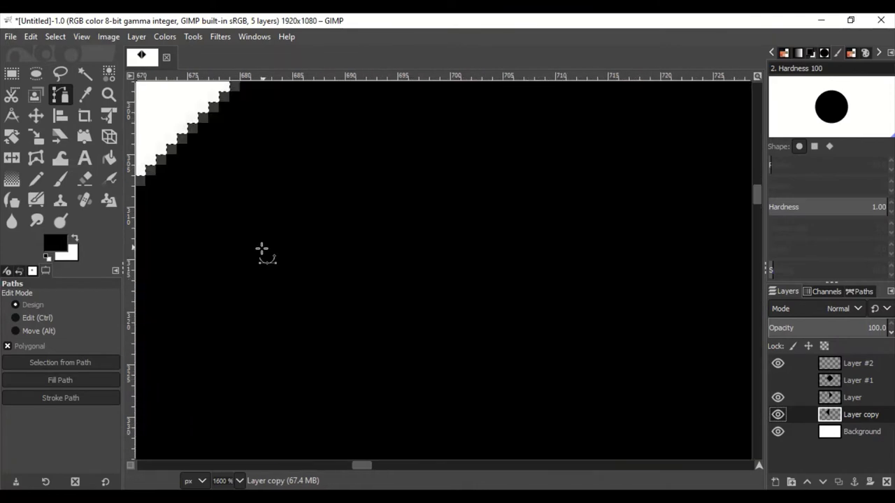
{"action": "key", "text": "2"}
{"action": "key", "text": "1"}
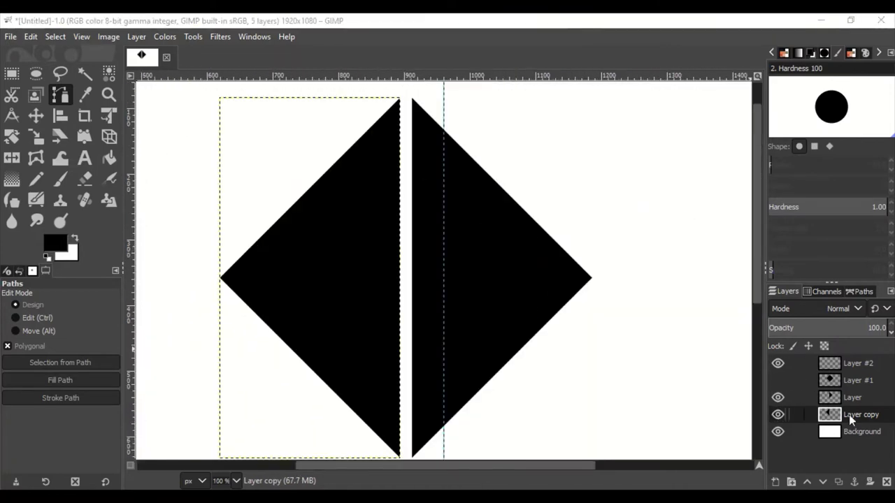
- Shrink the selection and delete the inside of the left diamond half
{"action": "left_click", "coordinate": [55, 36]}
{"action": "left_click", "coordinate": [77, 200]}
{"action": "left_click", "coordinate": [135, 261]}
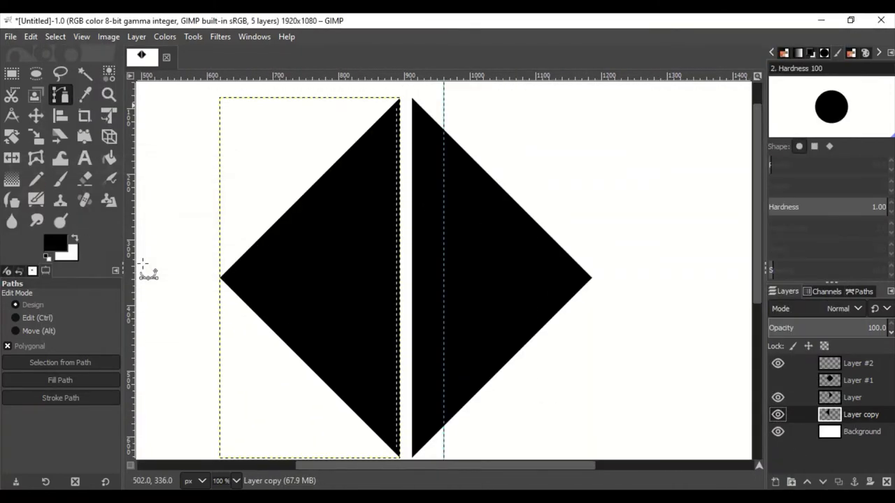
{"action": "key", "text": "Delete"}
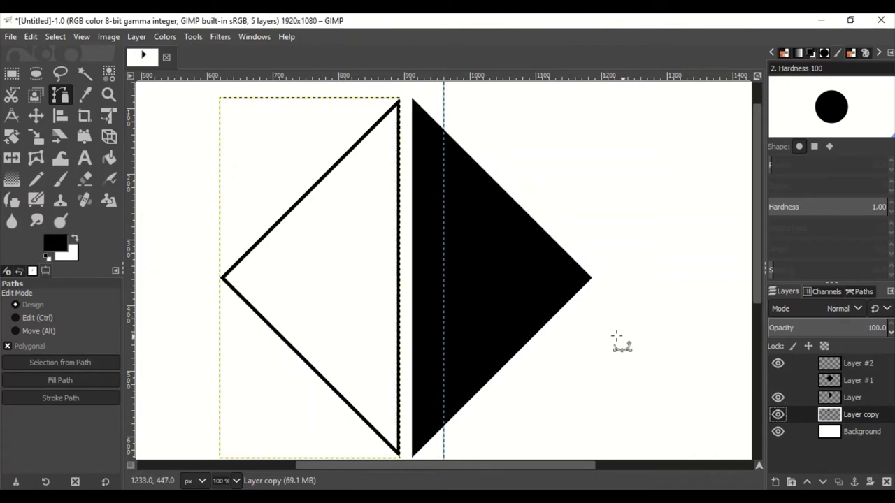
{"action": "scroll", "coordinate": [273, 305], "scroll_direction": "up", "scroll_amount": 4}
{"action": "scroll", "coordinate": [140, 189], "scroll_direction": "right", "scroll_amount": 5}
{"action": "scroll", "coordinate": [286, 192], "scroll_direction": "down", "scroll_amount": 4}
{"action": "left_click_drag", "start_coordinate": [285, 191], "coordinate": [287, 270]}
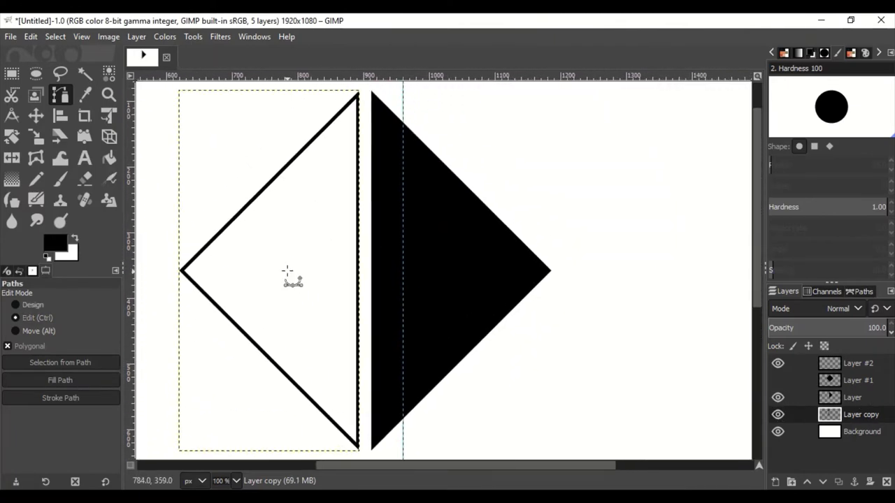
{"action": "scroll", "coordinate": [329, 314], "scroll_direction": "down", "scroll_amount": 2}
{"action": "scroll", "coordinate": [443, 304], "scroll_direction": "up", "scroll_amount": 1}
{"action": "scroll", "coordinate": [457, 345], "scroll_direction": "up", "scroll_amount": 1}
{"action": "scroll", "coordinate": [342, 323], "scroll_direction": "up", "scroll_amount": 4}
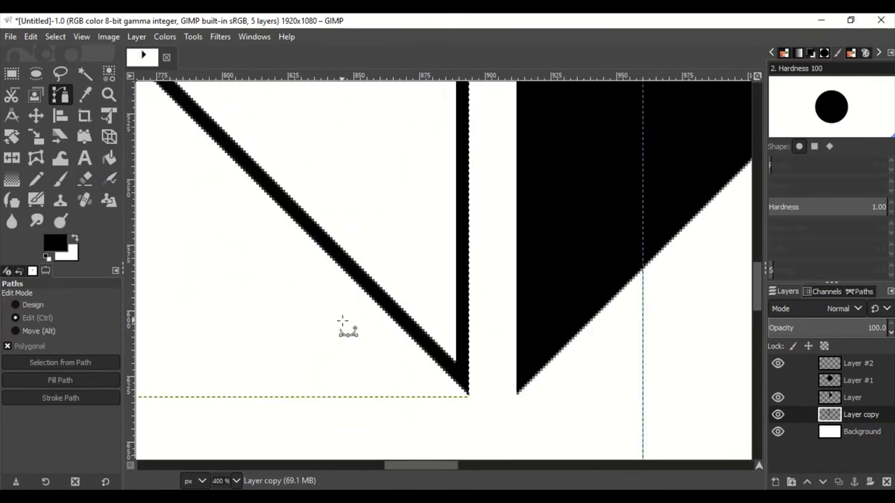
{"action": "scroll", "coordinate": [342, 323], "scroll_direction": "down", "scroll_amount": 5}
- Undo the clear, shrink the selection again and delete to leave a thin outline
{"action": "key", "text": "ctrl+comma"}
{"action": "left_click", "coordinate": [55, 37]}
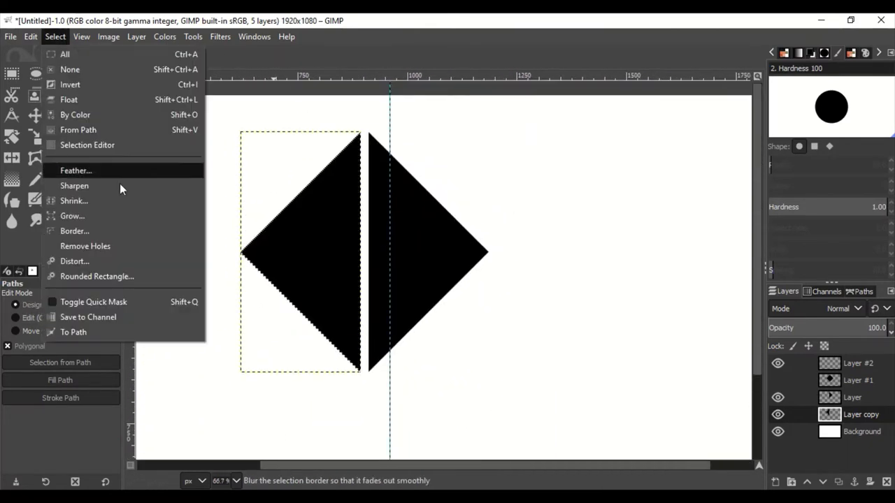
{"action": "left_click", "coordinate": [112, 200]}
{"action": "key", "text": "Return"}
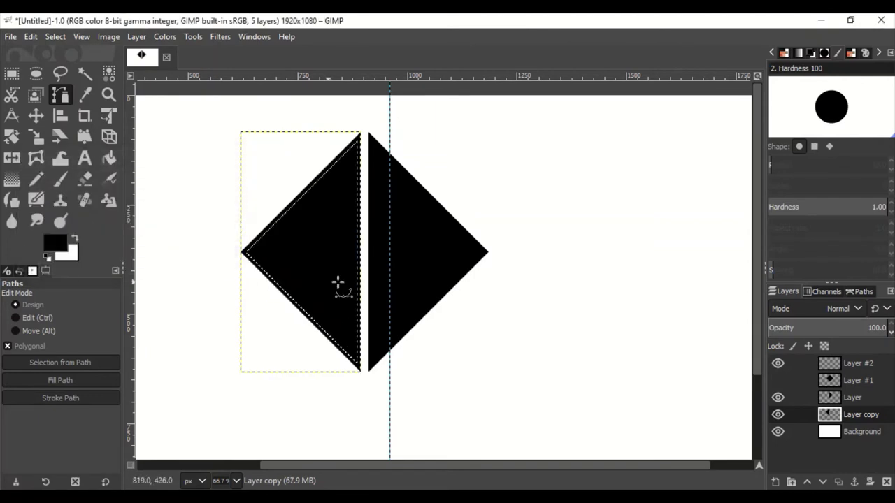
{"action": "key", "text": "Delete"}
{"action": "scroll", "coordinate": [501, 309], "scroll_direction": "down", "scroll_amount": 2}
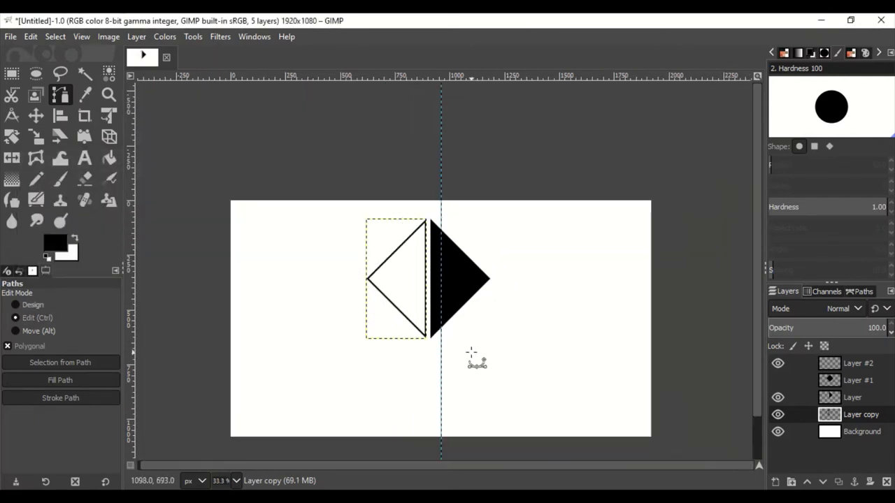
{"action": "scroll", "coordinate": [472, 353], "scroll_direction": "up", "scroll_amount": 2}
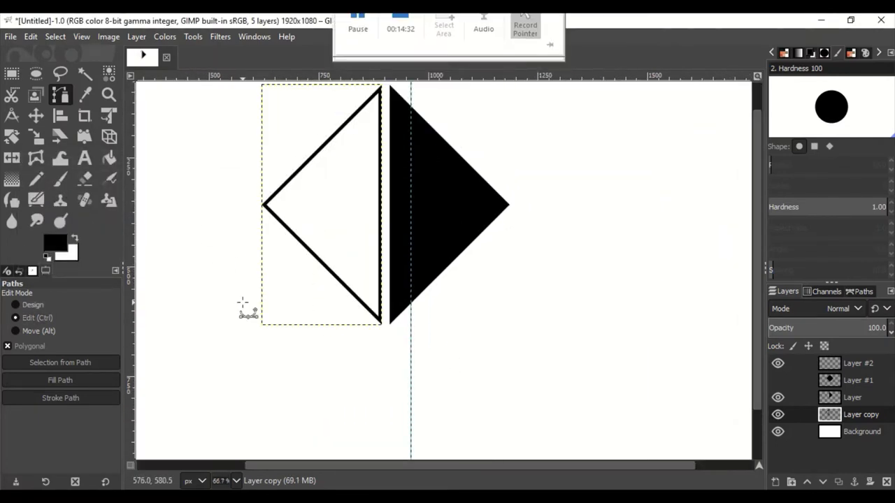
{"action": "scroll", "coordinate": [249, 301], "scroll_direction": "down", "scroll_amount": 1}
{"action": "left_click", "coordinate": [785, 367]}
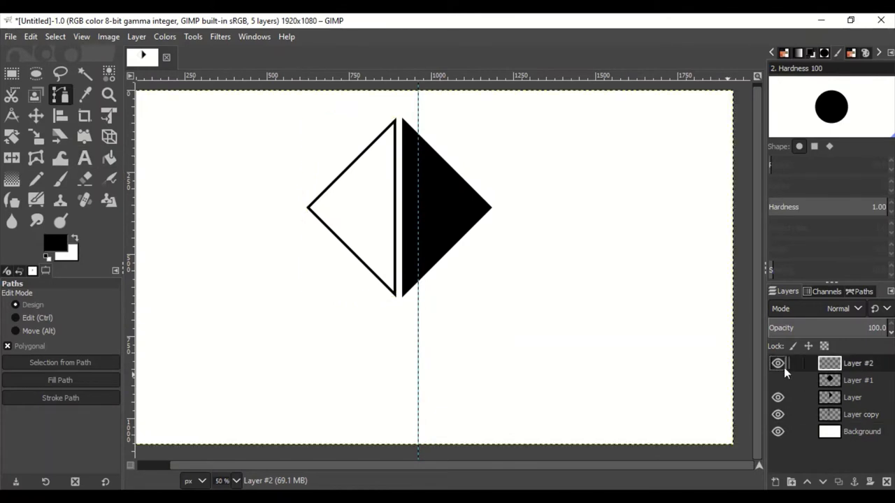
- Delete Layer #2 and add a KEY DESIGNS text layer below the diamond
{"action": "left_click", "coordinate": [885, 482]}
{"action": "left_click", "coordinate": [84, 159]}
{"action": "left_click", "coordinate": [336, 335]}
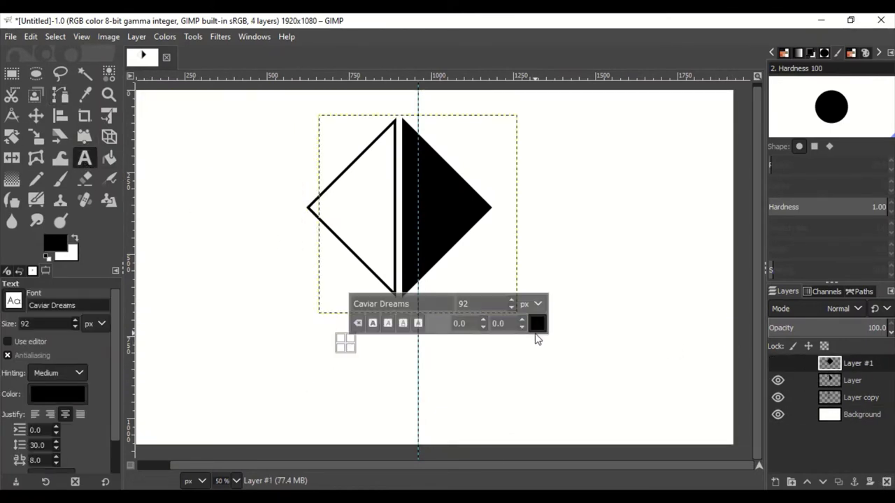
{"action": "type", "text": "KEY"}
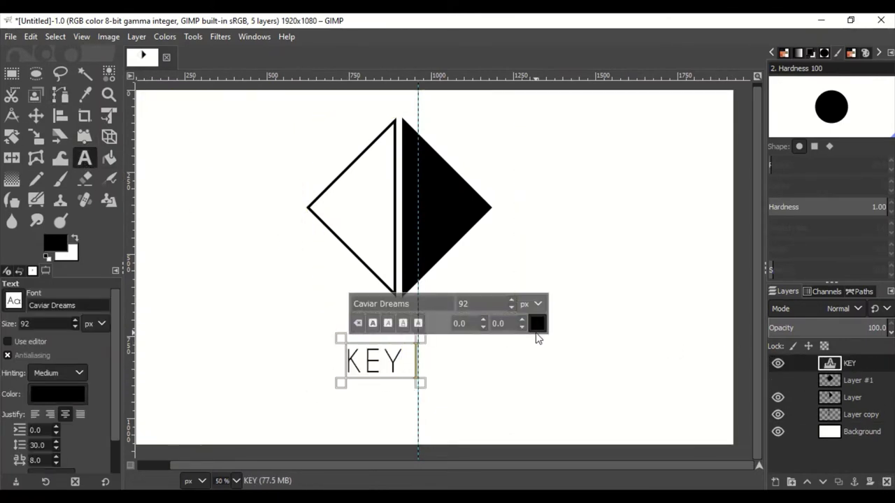
{"action": "type", "text": " DESIGNS"}
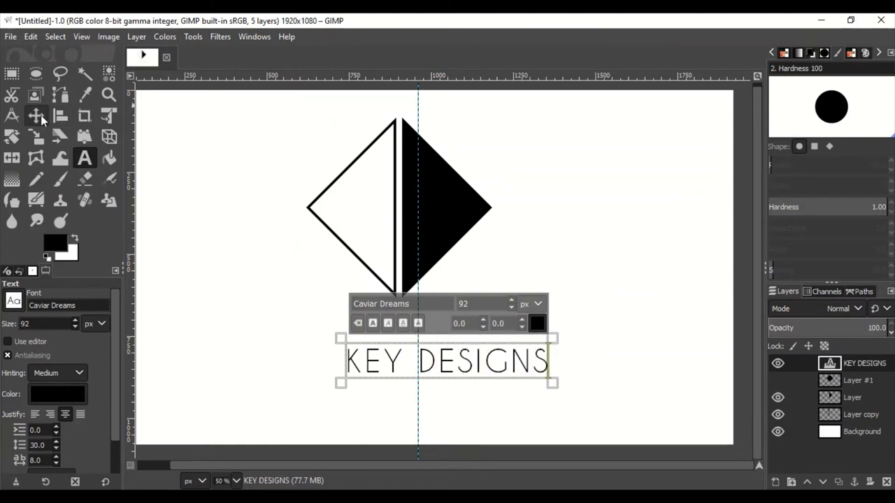
{"action": "left_click", "coordinate": [60, 116]}
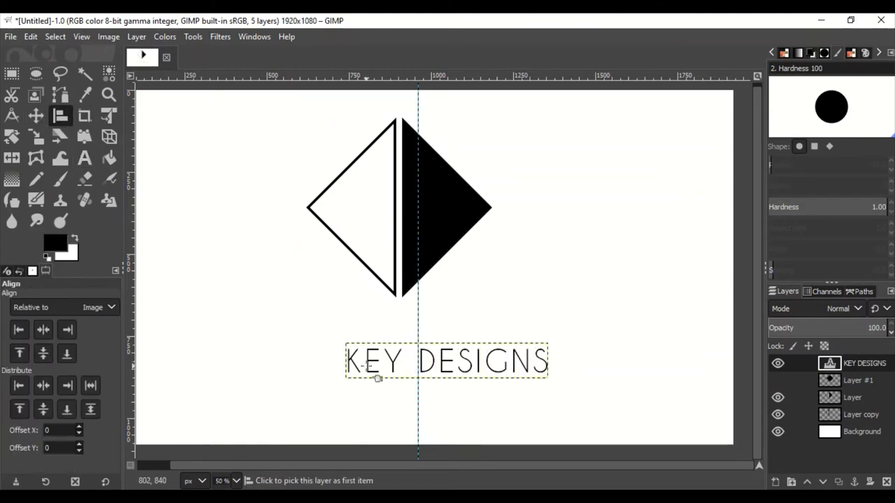
- Centre KEY DESIGNS horizontally and merge the visible diamond halves into a new Visible layer
{"action": "left_click", "coordinate": [46, 333]}
{"action": "left_click", "coordinate": [864, 396]}
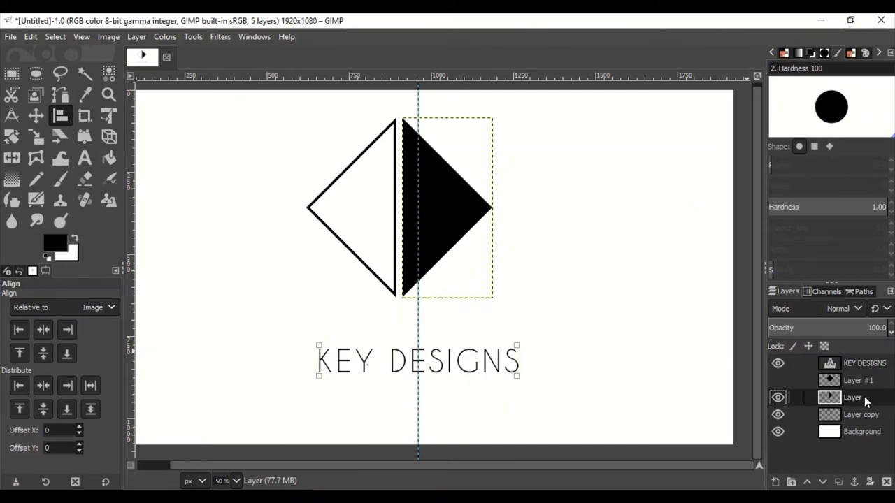
{"action": "left_click", "coordinate": [778, 363]}
{"action": "left_click", "coordinate": [778, 431]}
{"action": "right_click", "coordinate": [860, 400]}
{"action": "left_click", "coordinate": [776, 124]}
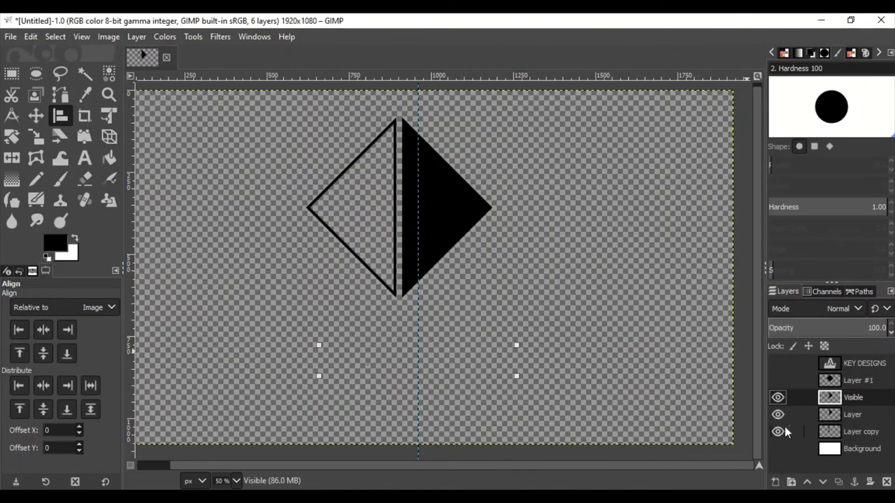
- Move the Visible layer to the top, reorder the Background layer and make it visible
{"action": "left_click", "coordinate": [807, 482]}
{"action": "left_click", "coordinate": [806, 482]}
{"action": "left_click", "coordinate": [859, 449]}
{"action": "left_click_drag", "start_coordinate": [860, 449], "coordinate": [839, 380]}
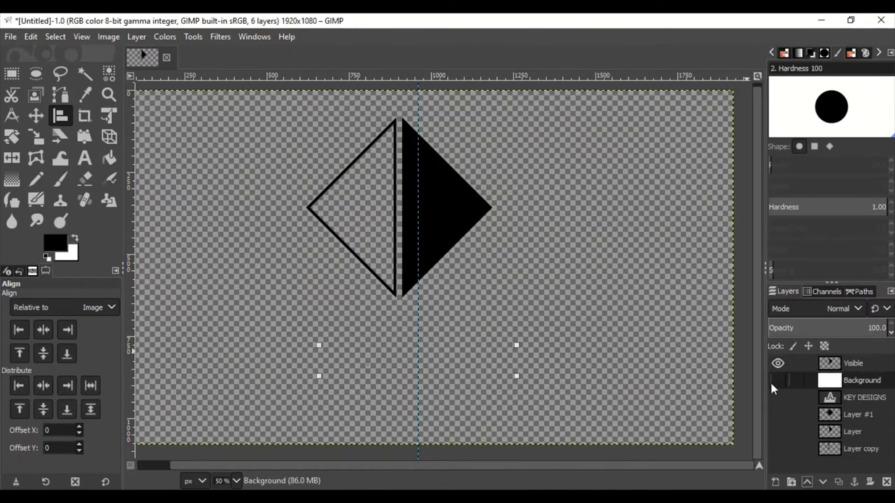
{"action": "left_click", "coordinate": [777, 379]}
{"action": "left_click", "coordinate": [822, 482]}
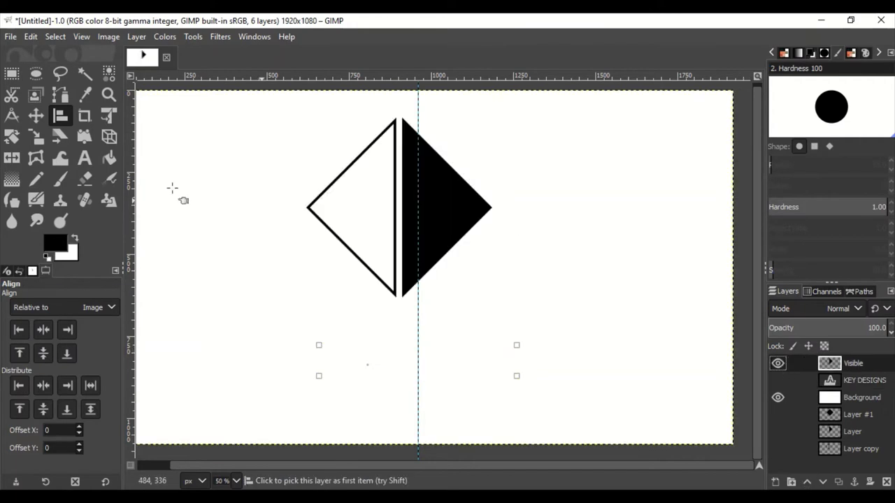
- Crop the Visible layer to content, centre it, and move KEY DESIGNS up closer
{"action": "left_click", "coordinate": [137, 37]}
{"action": "left_click", "coordinate": [239, 300]}
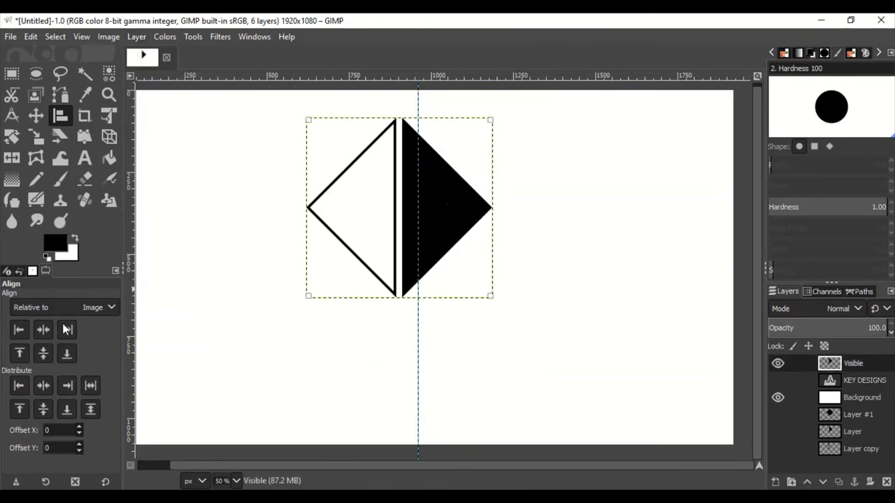
{"action": "left_click", "coordinate": [43, 329]}
{"action": "left_click", "coordinate": [777, 381]}
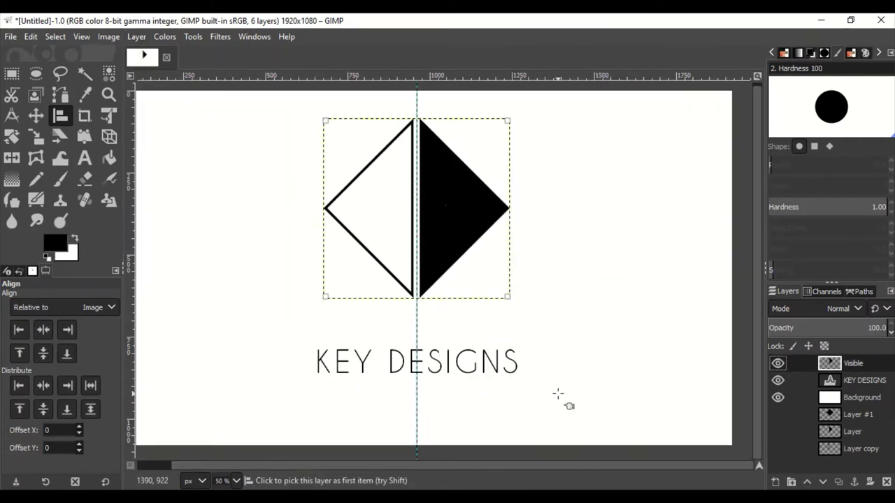
{"action": "key", "text": "m"}
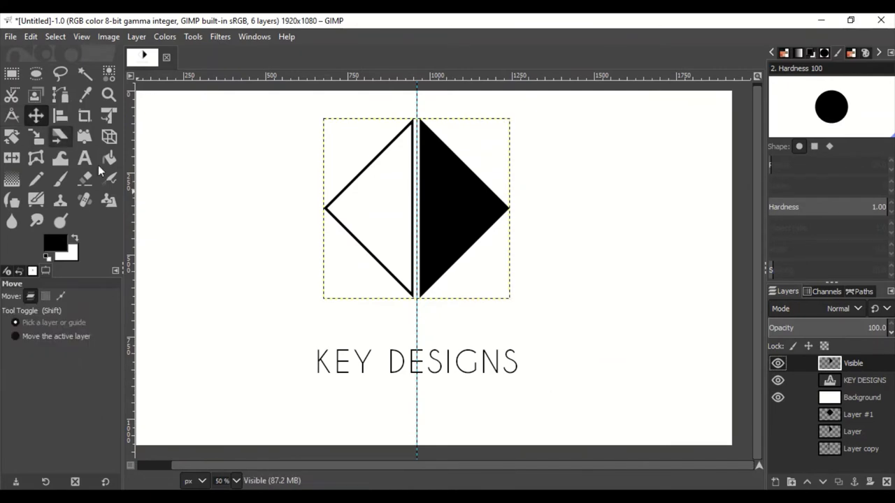
{"action": "left_click", "coordinate": [439, 378]}
{"action": "left_click_drag", "start_coordinate": [449, 372], "coordinate": [449, 347]}
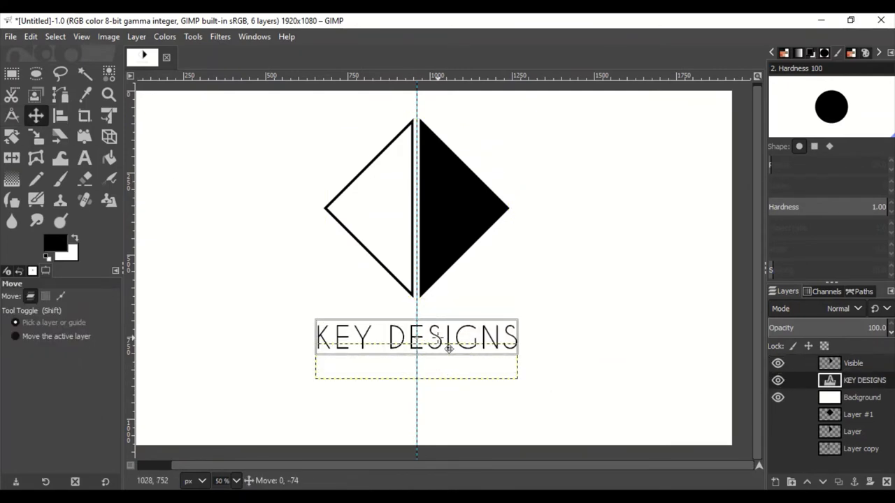
- Hide the guides and make the KEY DESIGNS text layer active for editing
{"action": "left_click", "coordinate": [109, 37]}
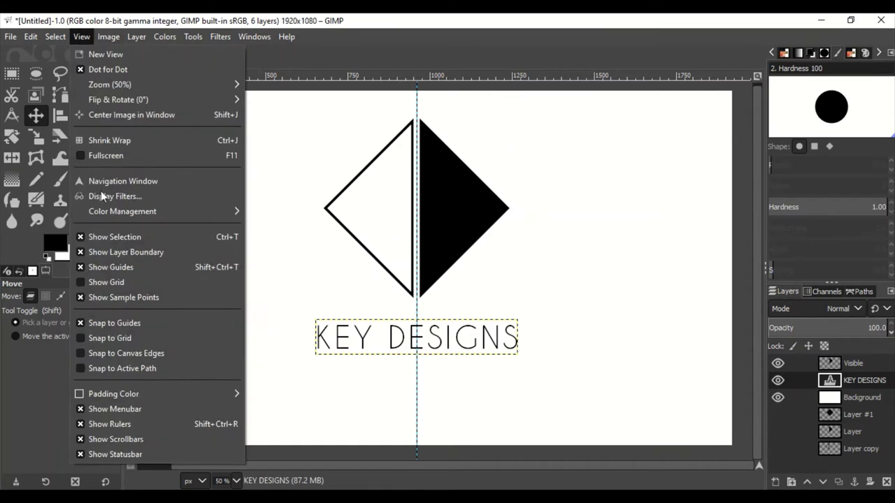
{"action": "left_click", "coordinate": [105, 267]}
{"action": "left_click", "coordinate": [860, 400]}
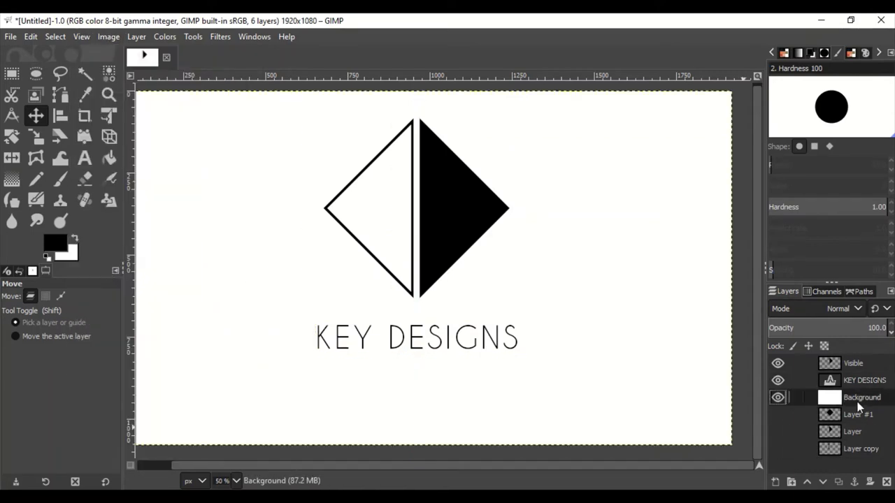
{"action": "left_click", "coordinate": [866, 381]}
{"action": "key", "text": "t"}
{"action": "left_click", "coordinate": [427, 339]}
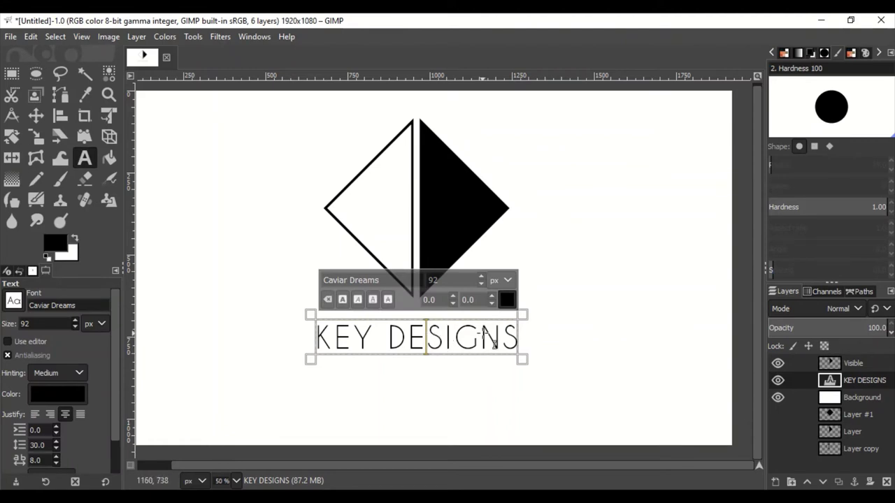
- Break the text into KEY and DESIGNS lines and centre it horizontally on the canvas
{"action": "left_click", "coordinate": [855, 398]}
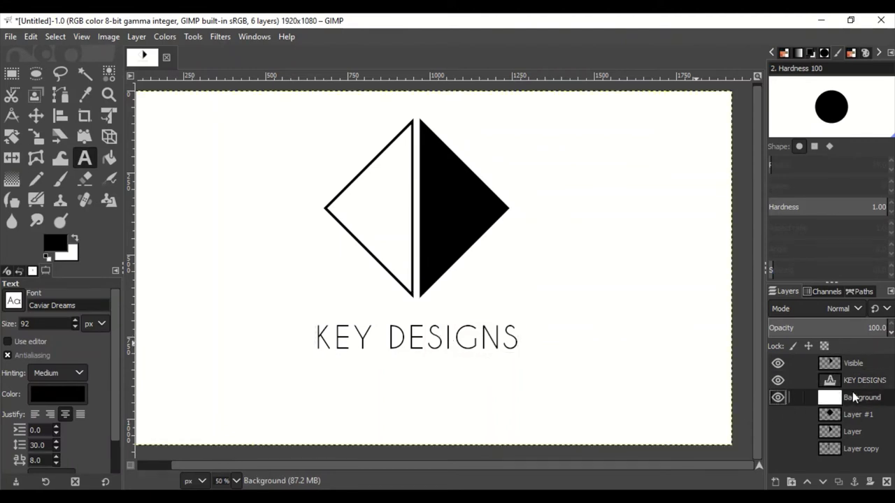
{"action": "left_click", "coordinate": [850, 382]}
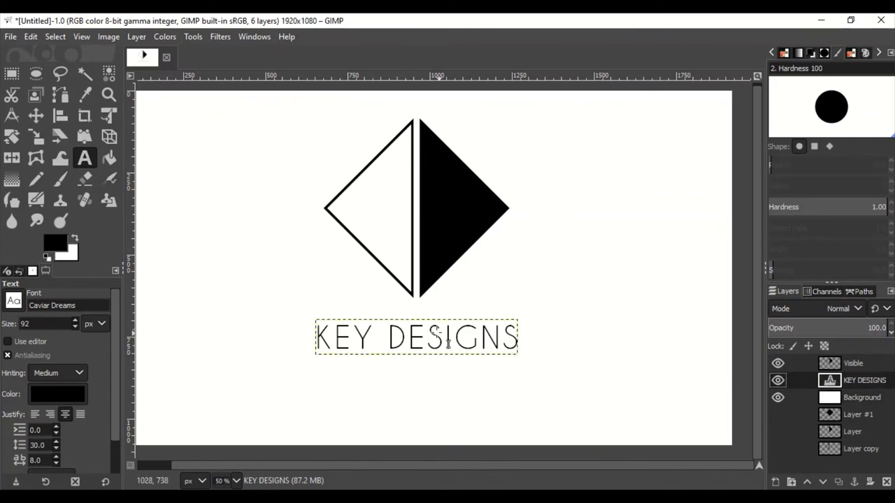
{"action": "left_click", "coordinate": [390, 339]}
{"action": "key", "text": "Return"}
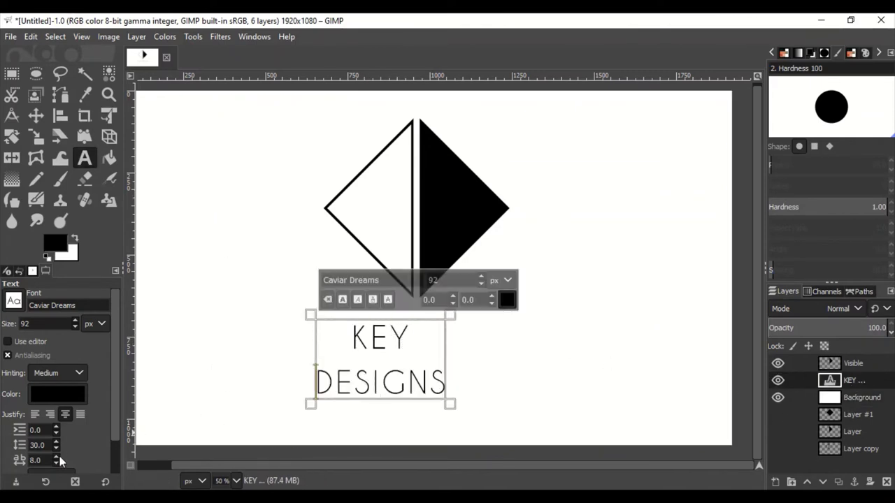
{"action": "scroll", "coordinate": [56, 447], "scroll_direction": "down", "scroll_amount": 3}
{"action": "left_click", "coordinate": [60, 115]}
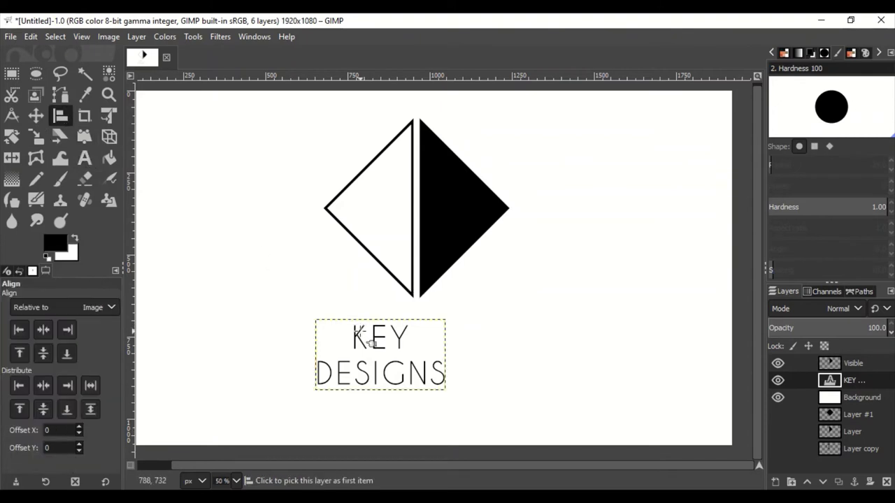
{"action": "left_click", "coordinate": [38, 333]}
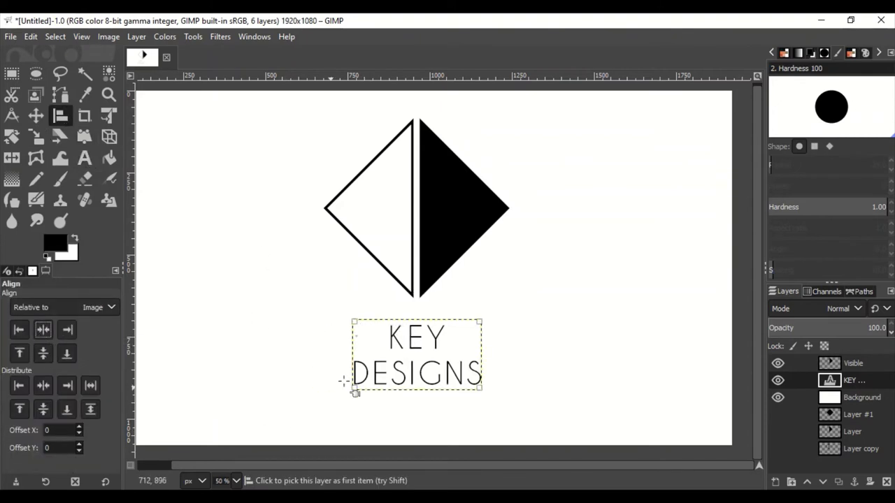
- Shrink the two-line text to 57 px and recentre it horizontally beneath the diamond
{"action": "scroll", "coordinate": [394, 392], "scroll_direction": "up", "scroll_amount": 3}
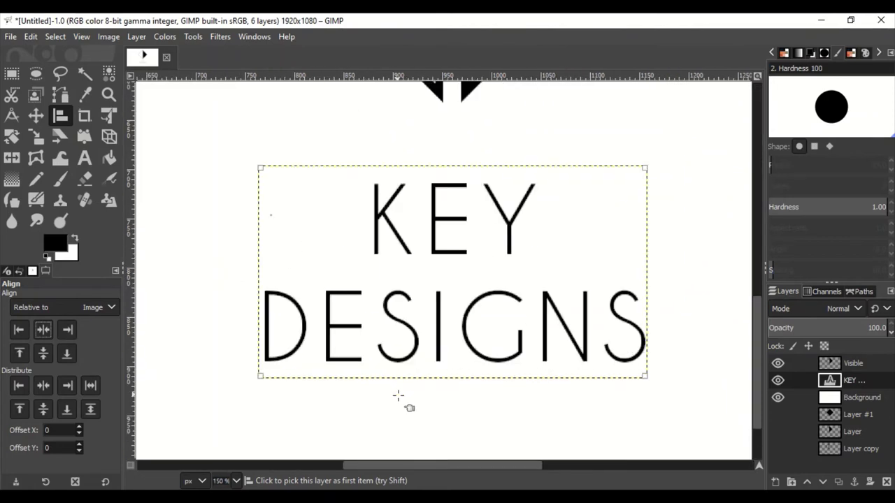
{"action": "scroll", "coordinate": [395, 393], "scroll_direction": "down", "scroll_amount": 3}
{"action": "scroll", "coordinate": [396, 394], "scroll_direction": "down", "scroll_amount": 1}
{"action": "scroll", "coordinate": [397, 396], "scroll_direction": "up", "scroll_amount": 1}
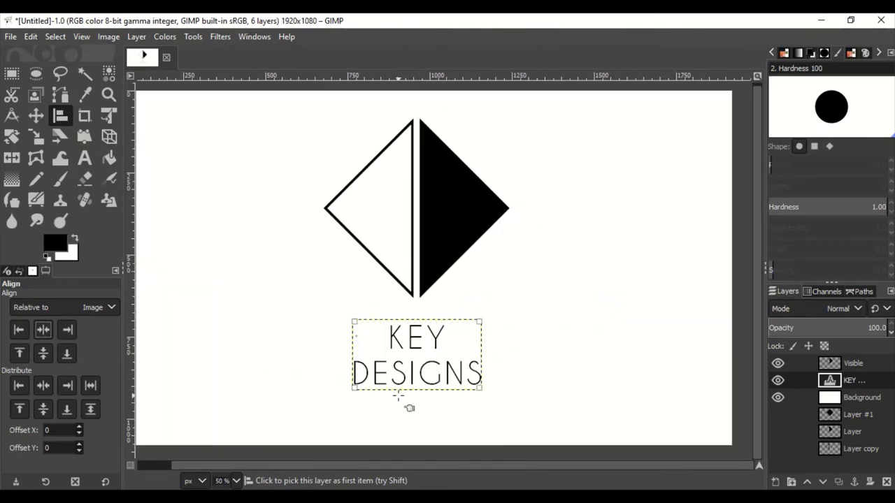
{"action": "key", "text": "t"}
{"action": "left_click", "coordinate": [443, 371]}
{"action": "key", "text": "ctrl+a"}
{"action": "scroll", "coordinate": [517, 280], "scroll_direction": "down", "scroll_amount": 5}
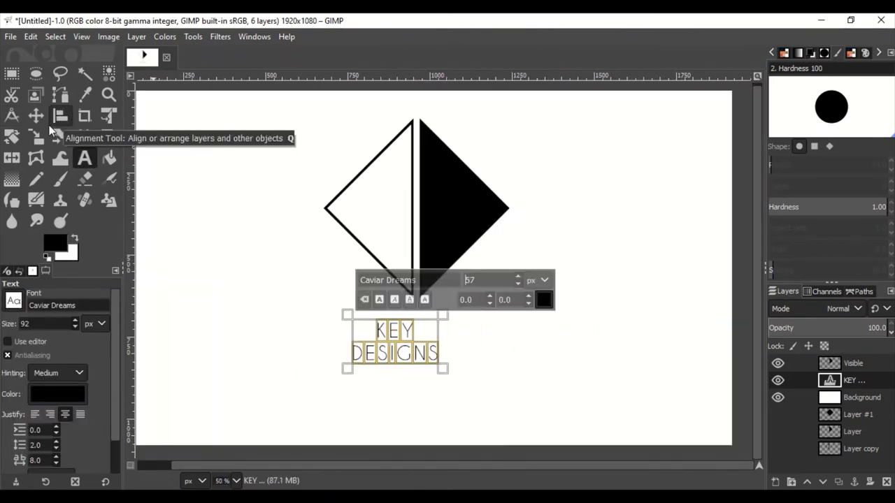
{"action": "left_click", "coordinate": [60, 115]}
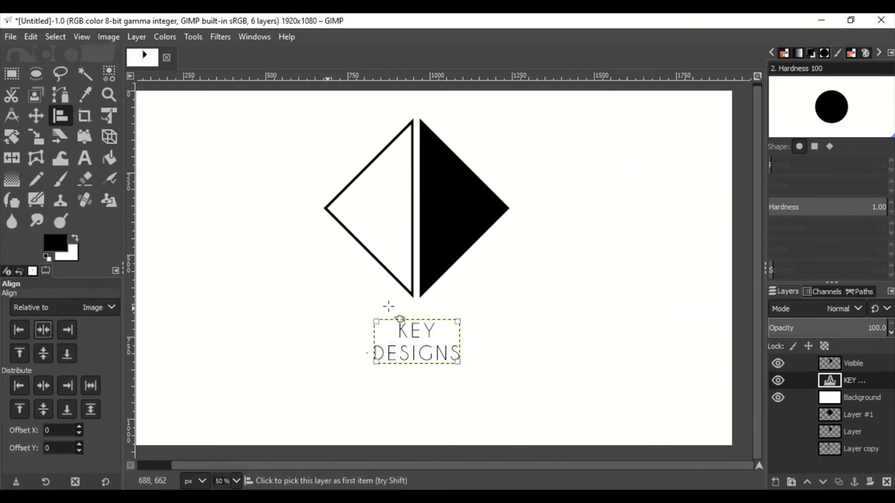
{"action": "left_click", "coordinate": [870, 404]}
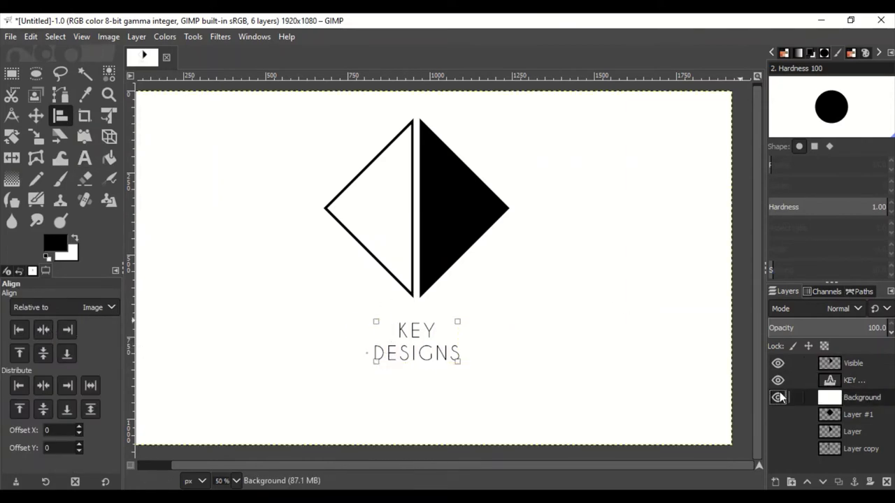
{"action": "key", "text": "m"}
{"action": "scroll", "coordinate": [174, 322], "scroll_direction": "down", "scroll_amount": 2}
{"action": "scroll", "coordinate": [179, 334], "scroll_direction": "up", "scroll_amount": 3}
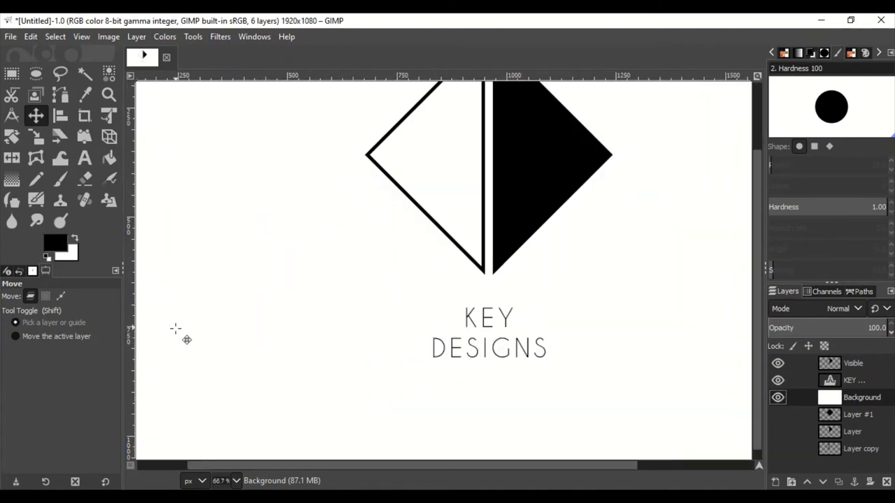
{"action": "scroll", "coordinate": [388, 374], "scroll_direction": "up", "scroll_amount": 3}
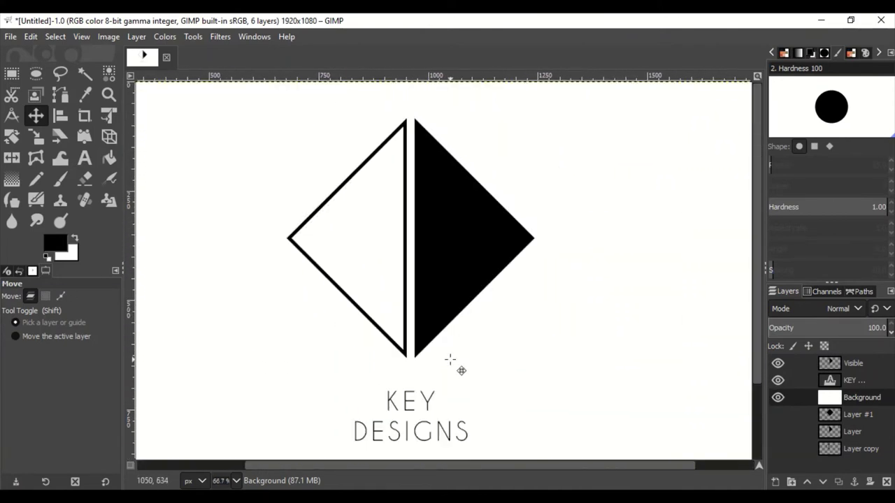
- Select the logo's outline, choose the Brushed Aluminium gradient, and cancel a first test gradient
{"action": "right_click", "coordinate": [873, 361]}
{"action": "left_click", "coordinate": [820, 433]}
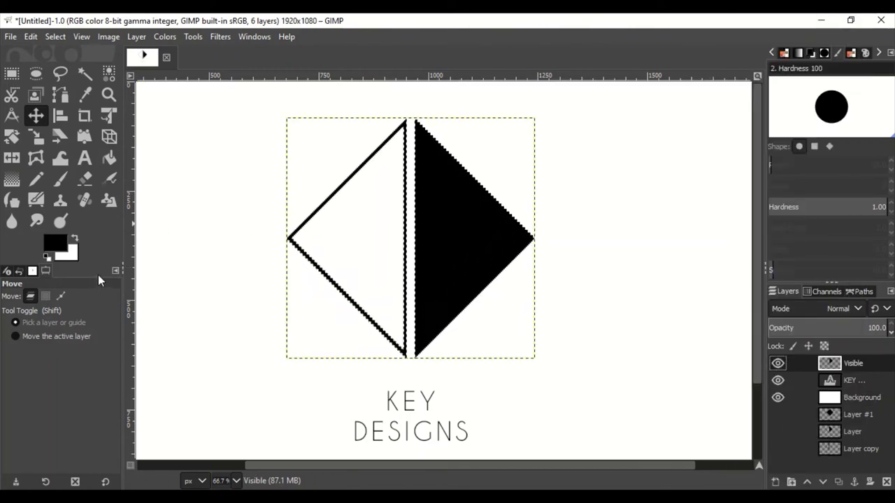
{"action": "left_click", "coordinate": [12, 181]}
{"action": "left_click", "coordinate": [14, 343]}
{"action": "scroll", "coordinate": [79, 263], "scroll_direction": "down", "scroll_amount": 3}
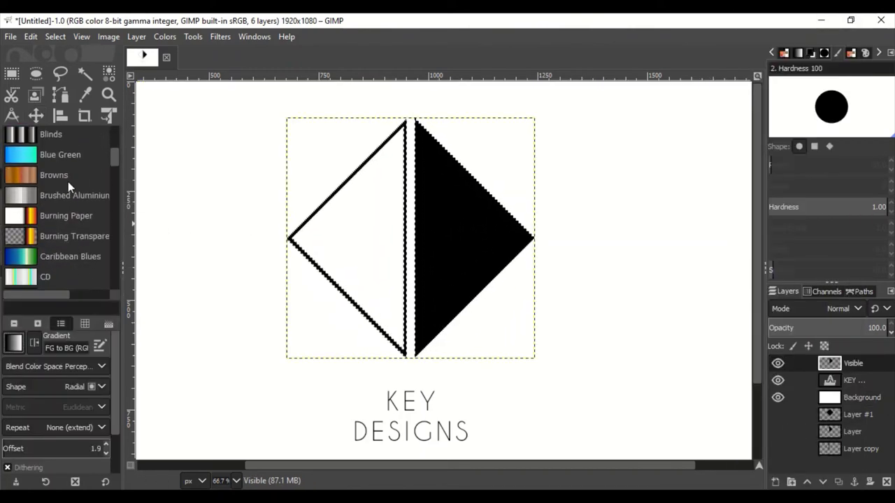
{"action": "left_click", "coordinate": [68, 190]}
{"action": "mouse_move", "coordinate": [563, 103]}
{"action": "left_mouse_down"}
{"action": "mouse_move", "coordinate": [299, 360]}
{"action": "mouse_move", "coordinate": [264, 375]}
{"action": "left_mouse_up"}
{"action": "key", "text": "Escape"}
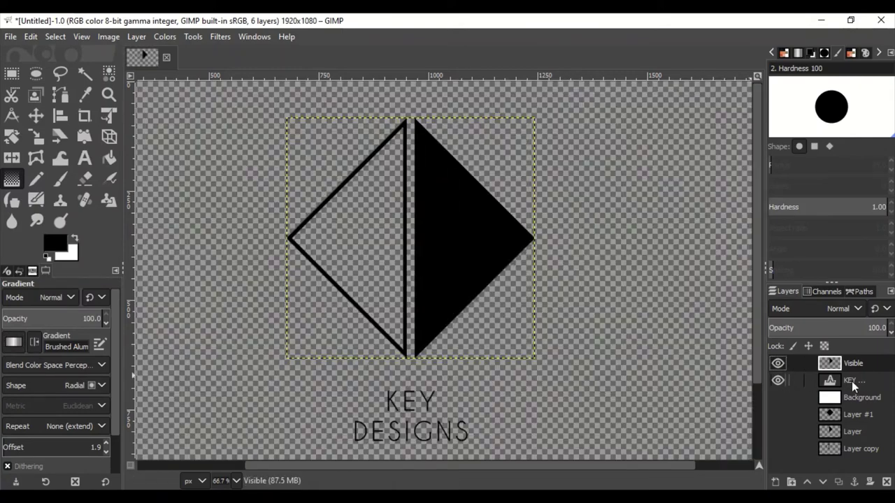
- Create a merged Visible #1 layer, re-show the white background, and select the merged logo's outline
{"action": "right_click", "coordinate": [852, 381]}
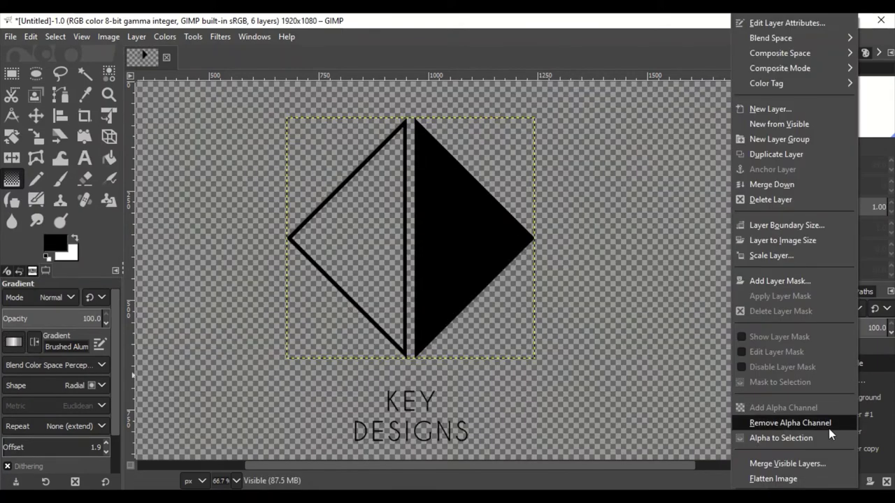
{"action": "left_click", "coordinate": [788, 138]}
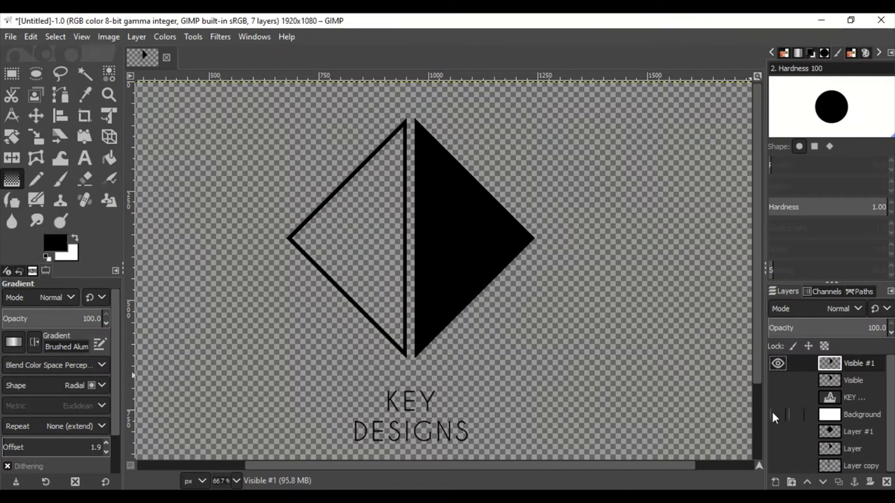
{"action": "left_click", "coordinate": [778, 414]}
{"action": "right_click", "coordinate": [859, 363]}
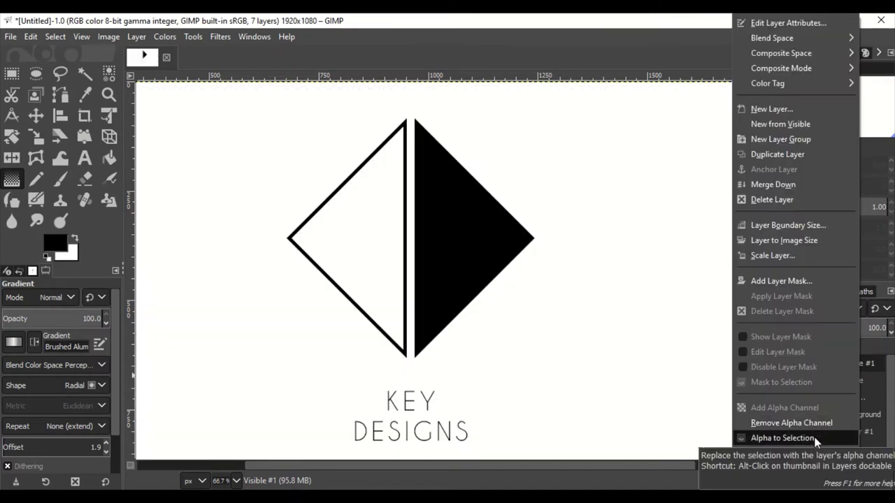
{"action": "left_click", "coordinate": [815, 439]}
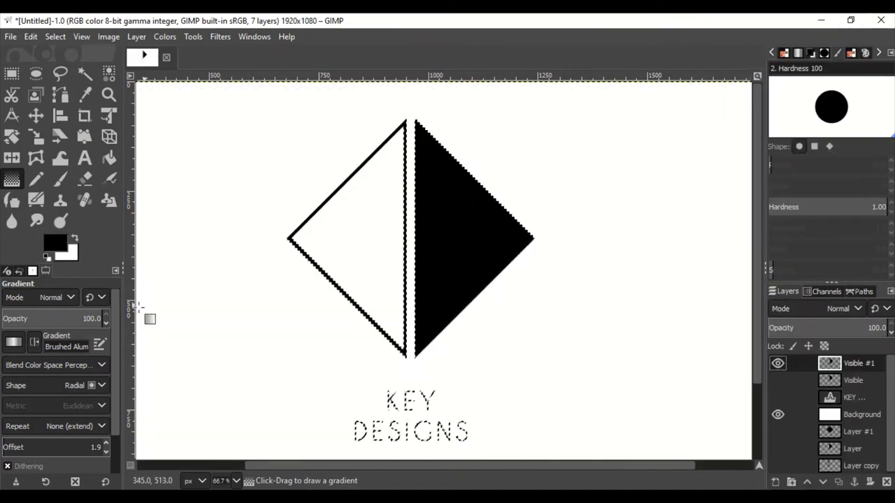
- Apply a radial Brushed Aluminium gradient down through the logo, then undo it
{"action": "left_click", "coordinate": [45, 388]}
{"action": "left_click", "coordinate": [28, 241]}
{"action": "key", "text": "minus"}
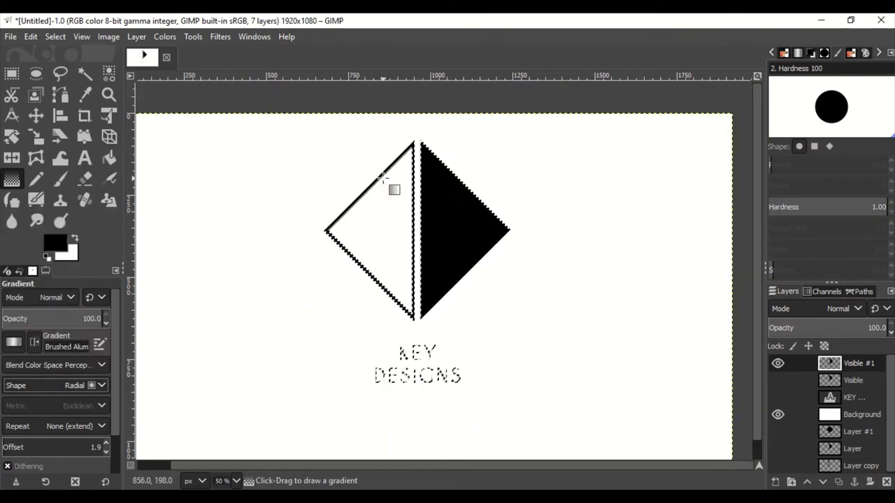
{"action": "mouse_move", "coordinate": [416, 98]}
{"action": "left_mouse_down"}
{"action": "mouse_move", "coordinate": [416, 423]}
{"action": "mouse_move", "coordinate": [416, 318]}
{"action": "left_mouse_up"}
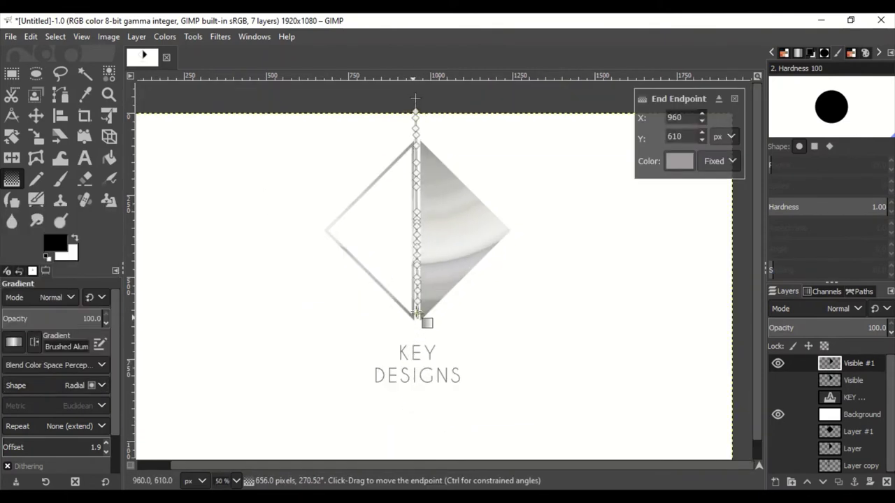
{"action": "key", "text": "Return"}
{"action": "key", "text": "ctrl+shift+a"}
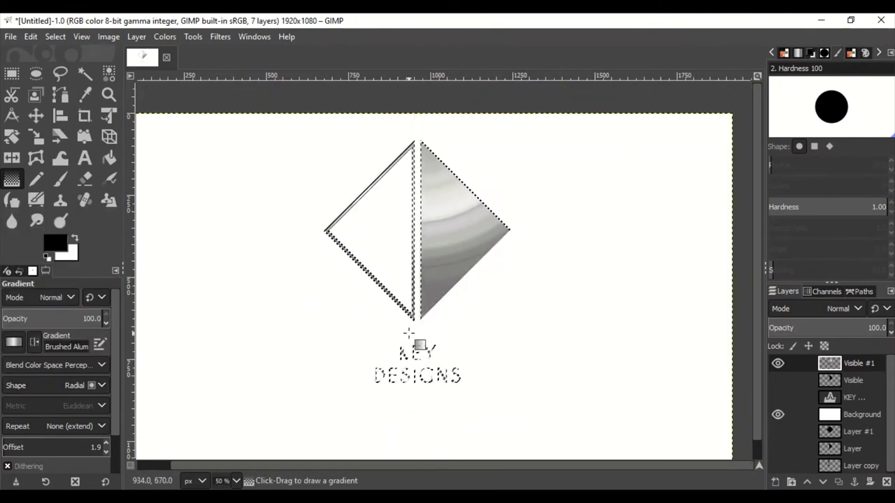
{"action": "key", "text": "ctrl+z"}
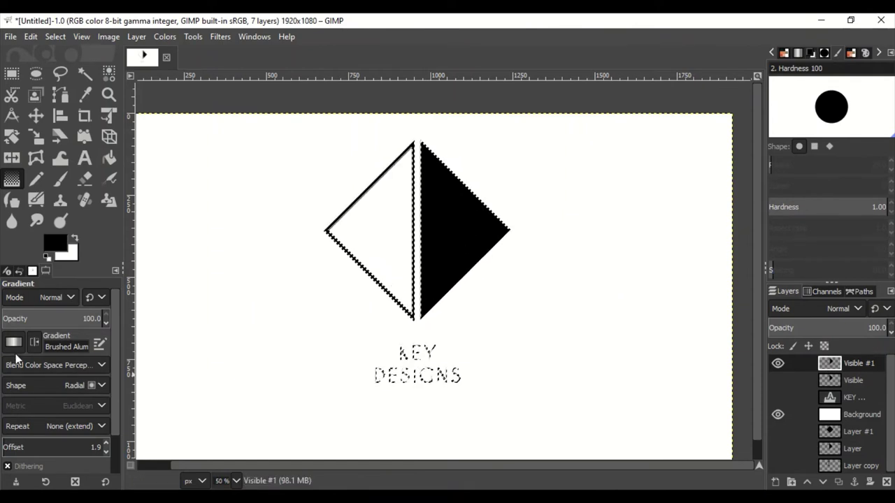
- Fill the logo with a Square-shaped Brushed Aluminium gradient dragged from the canvas top downward
{"action": "left_click", "coordinate": [73, 385]}
{"action": "left_click", "coordinate": [42, 255]}
{"action": "left_click_drag", "start_coordinate": [417, 109], "coordinate": [418, 378]}
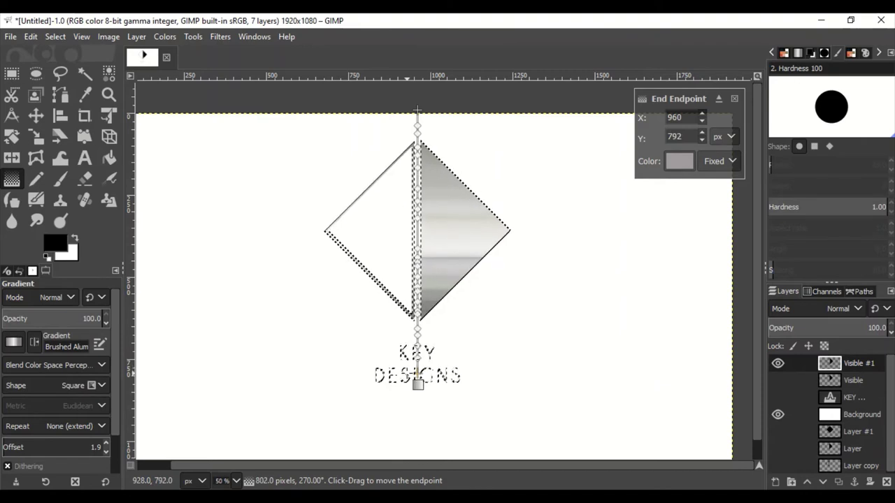
{"action": "key", "text": "Return"}
{"action": "scroll", "coordinate": [527, 392], "scroll_direction": "up", "scroll_amount": 2}
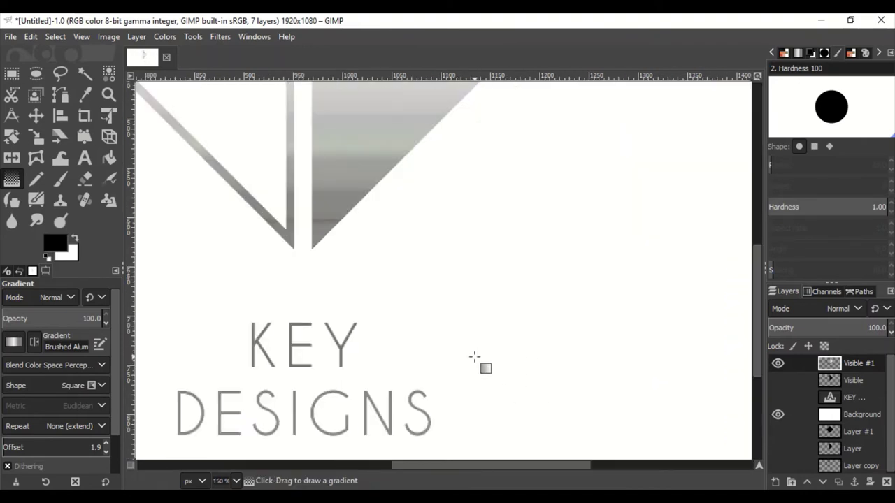
{"action": "scroll", "coordinate": [378, 357], "scroll_direction": "down", "scroll_amount": 2}
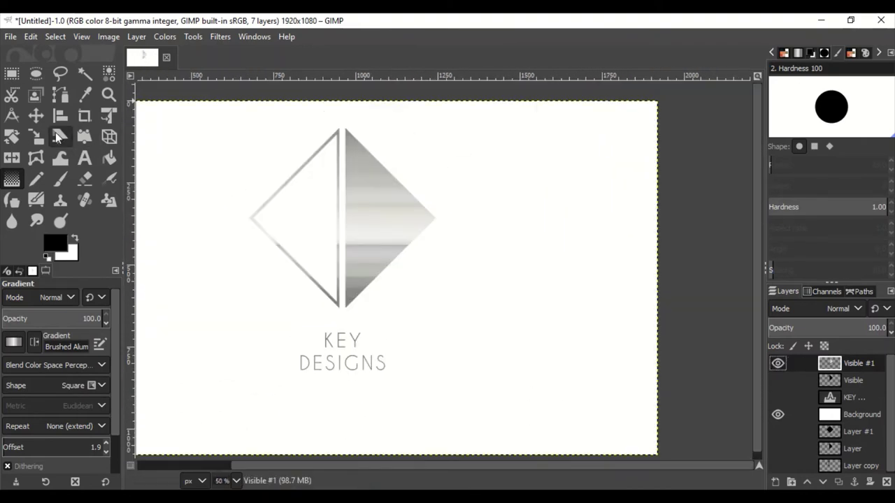
- Crop Visible #1 to its content and drag its four corners into an initial perspective tilt
{"action": "left_click", "coordinate": [109, 115]}
{"action": "left_click", "coordinate": [399, 269]}
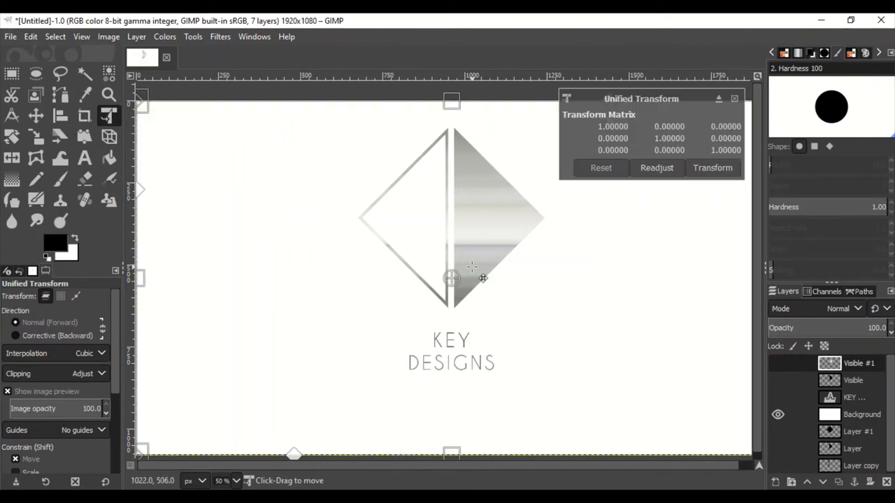
{"action": "left_click", "coordinate": [136, 37]}
{"action": "left_click", "coordinate": [170, 302]}
{"action": "left_click_drag", "start_coordinate": [357, 370], "coordinate": [259, 314]}
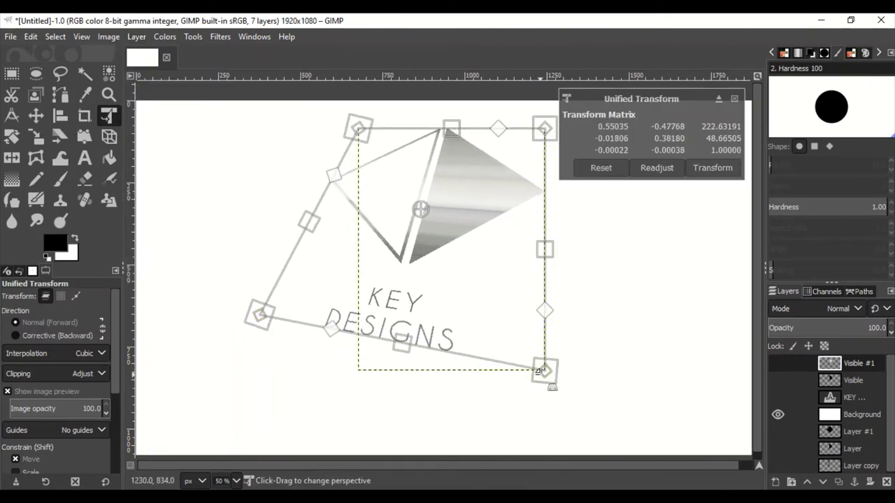
{"action": "left_click_drag", "start_coordinate": [539, 369], "coordinate": [447, 348]}
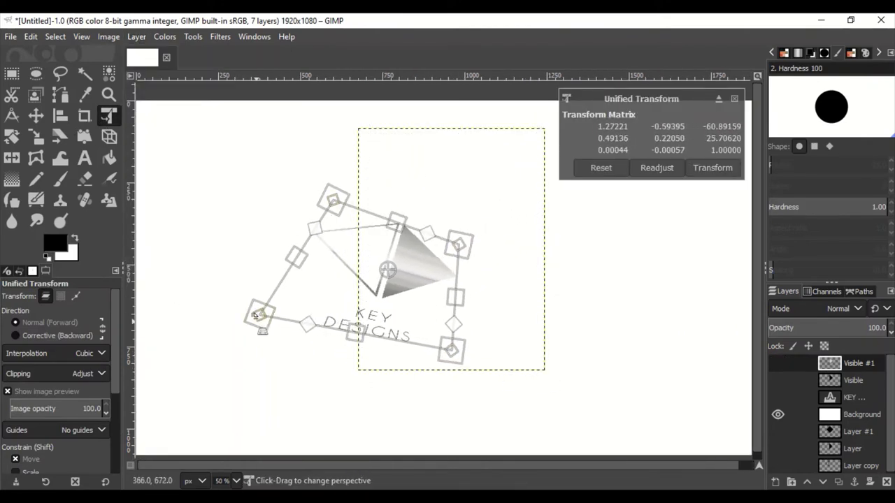
{"action": "left_click_drag", "start_coordinate": [332, 201], "coordinate": [358, 127]}
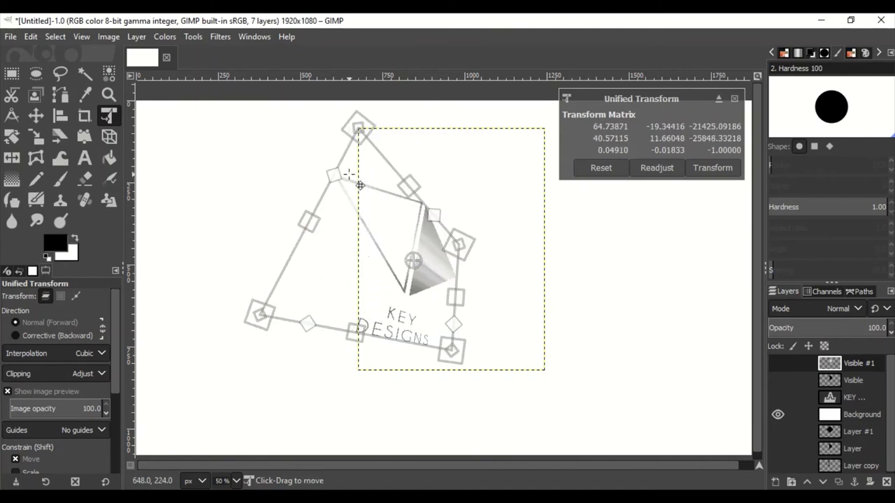
{"action": "left_click_drag", "start_coordinate": [458, 242], "coordinate": [543, 128]}
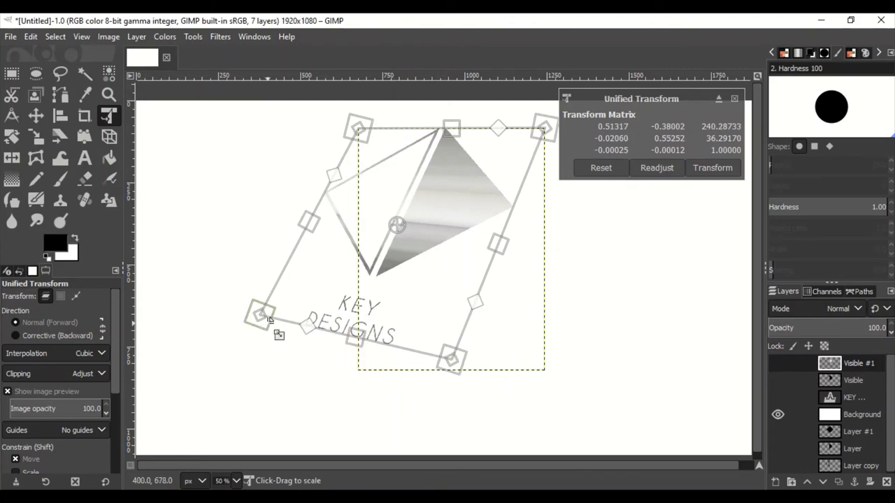
- Refine the corner handles so the logo and KEY DESIGNS text skew diagonally
{"action": "left_click_drag", "start_coordinate": [269, 318], "coordinate": [223, 244]}
{"action": "mouse_move", "coordinate": [451, 359]}
{"action": "left_mouse_down"}
{"action": "mouse_move", "coordinate": [429, 302]}
{"action": "mouse_move", "coordinate": [408, 297]}
{"action": "left_mouse_up"}
{"action": "mouse_move", "coordinate": [543, 128]}
{"action": "left_mouse_down"}
{"action": "mouse_move", "coordinate": [532, 151]}
{"action": "mouse_move", "coordinate": [543, 129]}
{"action": "left_mouse_up"}
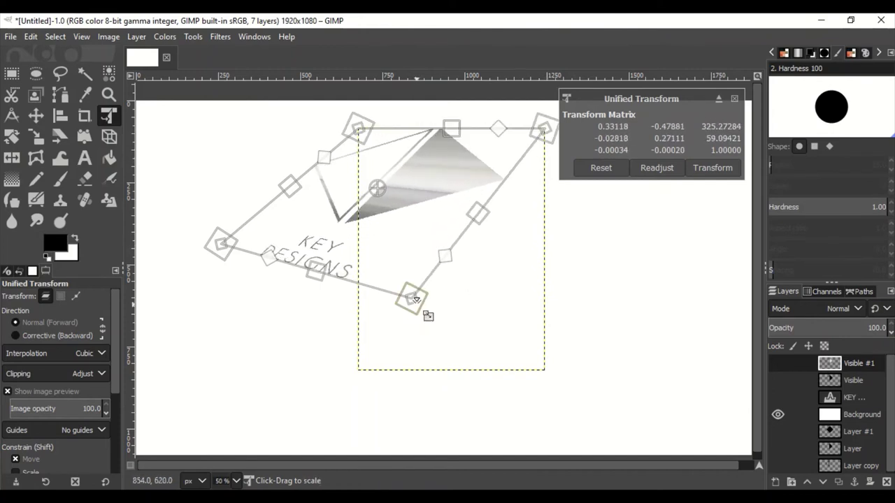
{"action": "mouse_move", "coordinate": [416, 299]}
{"action": "left_mouse_down"}
{"action": "mouse_move", "coordinate": [413, 321]}
{"action": "mouse_move", "coordinate": [418, 307]}
{"action": "left_mouse_up"}
{"action": "scroll", "coordinate": [387, 218], "scroll_direction": "up", "scroll_amount": 3, "text": "ctrl"}
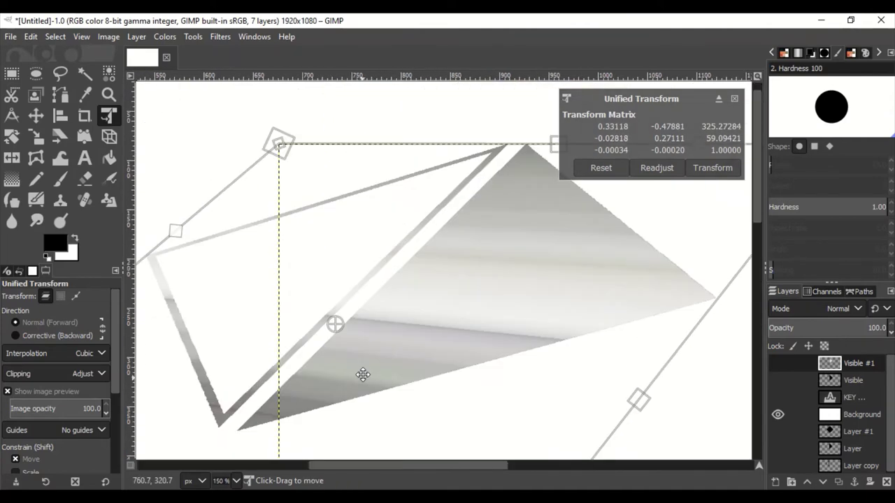
{"action": "scroll", "coordinate": [455, 184], "scroll_direction": "up", "scroll_amount": 1, "text": "ctrl"}
{"action": "scroll", "coordinate": [437, 300], "scroll_direction": "down", "scroll_amount": 3, "text": "ctrl"}
{"action": "scroll", "coordinate": [429, 319], "scroll_direction": "up", "scroll_amount": 1, "text": "ctrl"}
{"action": "scroll", "coordinate": [482, 363], "scroll_direction": "down", "scroll_amount": 1, "text": "ctrl"}
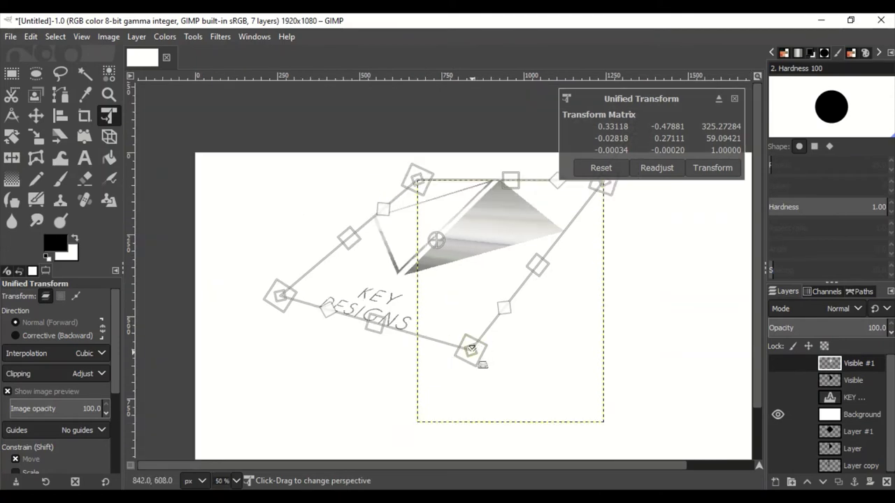
{"action": "mouse_move", "coordinate": [472, 348]}
{"action": "left_mouse_down"}
{"action": "mouse_move", "coordinate": [481, 353]}
{"action": "mouse_move", "coordinate": [473, 345]}
{"action": "mouse_move", "coordinate": [485, 340]}
{"action": "mouse_move", "coordinate": [481, 349]}
{"action": "mouse_move", "coordinate": [481, 338]}
{"action": "mouse_move", "coordinate": [467, 358]}
{"action": "mouse_move", "coordinate": [504, 369]}
{"action": "mouse_move", "coordinate": [474, 353]}
{"action": "left_mouse_up"}
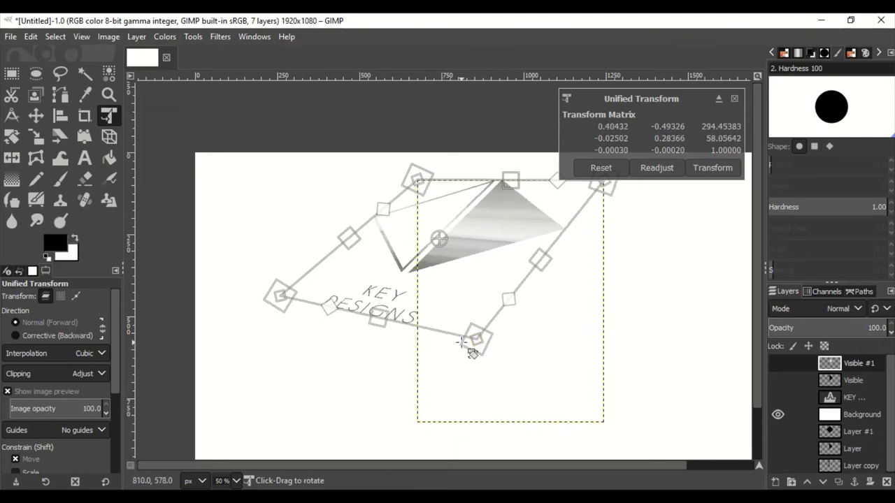
{"action": "mouse_move", "coordinate": [603, 185]}
{"action": "left_mouse_down"}
{"action": "mouse_move", "coordinate": [601, 197]}
{"action": "mouse_move", "coordinate": [592, 195]}
{"action": "left_mouse_up"}
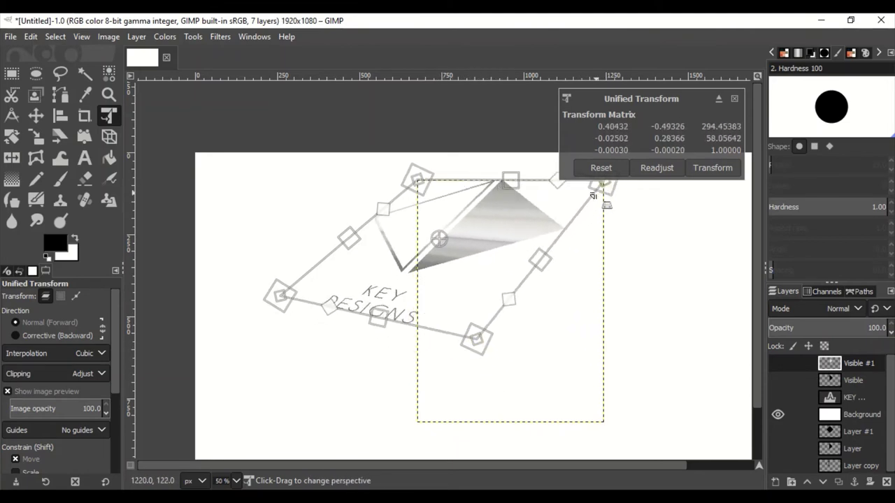
- Apply the perspective tilt, shift the logo into place, and add a new empty Layer #2
{"action": "key", "text": "Return"}
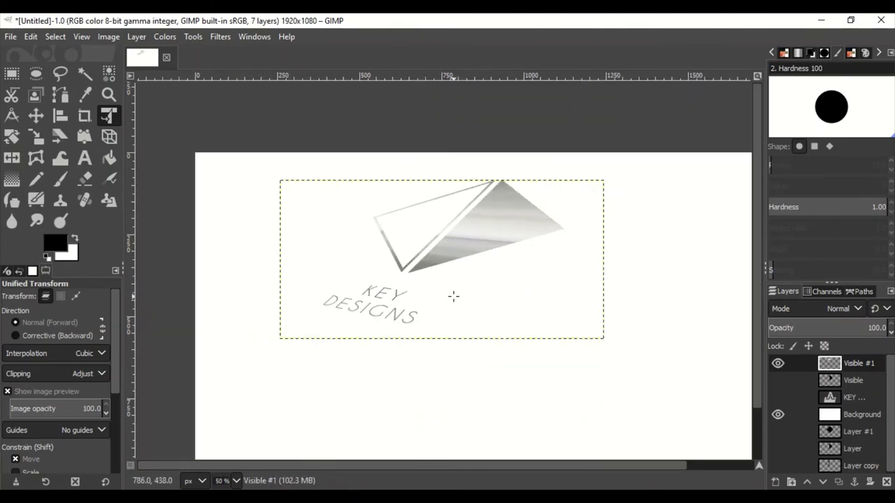
{"action": "key", "text": "m"}
{"action": "mouse_move", "coordinate": [443, 273]}
{"action": "left_mouse_down"}
{"action": "mouse_move", "coordinate": [428, 269]}
{"action": "mouse_move", "coordinate": [434, 242]}
{"action": "left_mouse_up"}
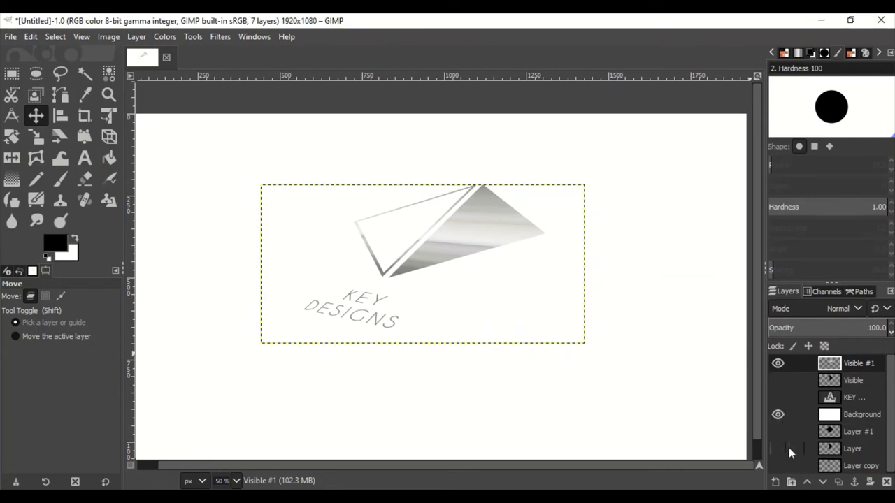
{"action": "left_click", "coordinate": [774, 481]}
{"action": "left_click", "coordinate": [727, 468]}
- Set the Gradient tool to Radial with FG to BG (RGB) and draw a test gradient from the logo
{"action": "left_click", "coordinate": [11, 181]}
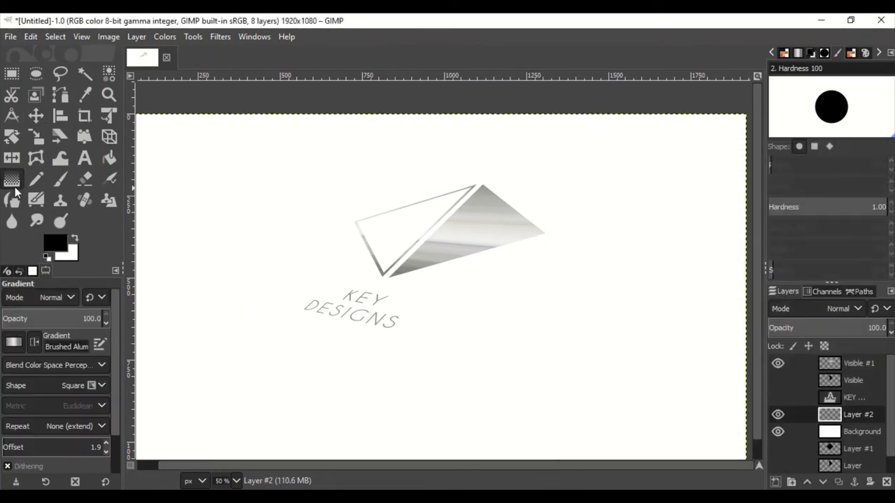
{"action": "left_click", "coordinate": [77, 385]}
{"action": "left_click", "coordinate": [40, 246]}
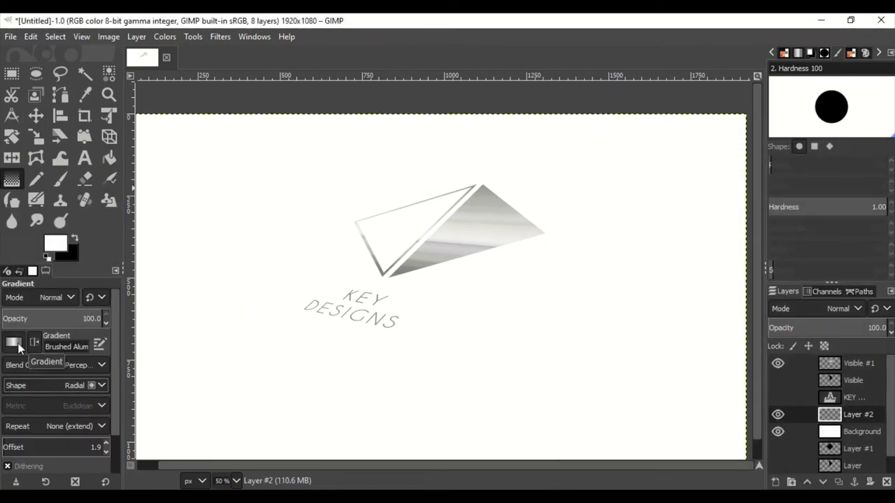
{"action": "left_click", "coordinate": [14, 342]}
{"action": "left_click", "coordinate": [57, 226]}
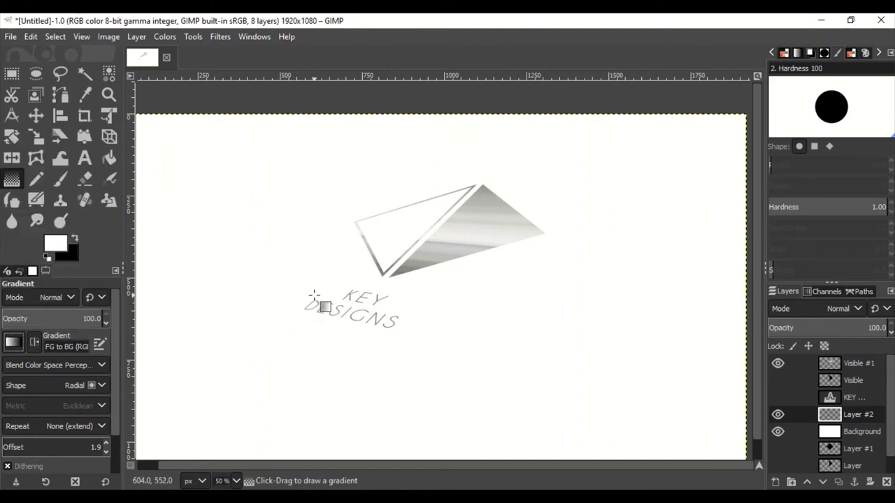
{"action": "key", "text": "minus"}
{"action": "mouse_move", "coordinate": [382, 285]}
{"action": "left_mouse_down"}
{"action": "mouse_move", "coordinate": [697, 285]}
{"action": "mouse_move", "coordinate": [648, 285]}
{"action": "left_mouse_up"}
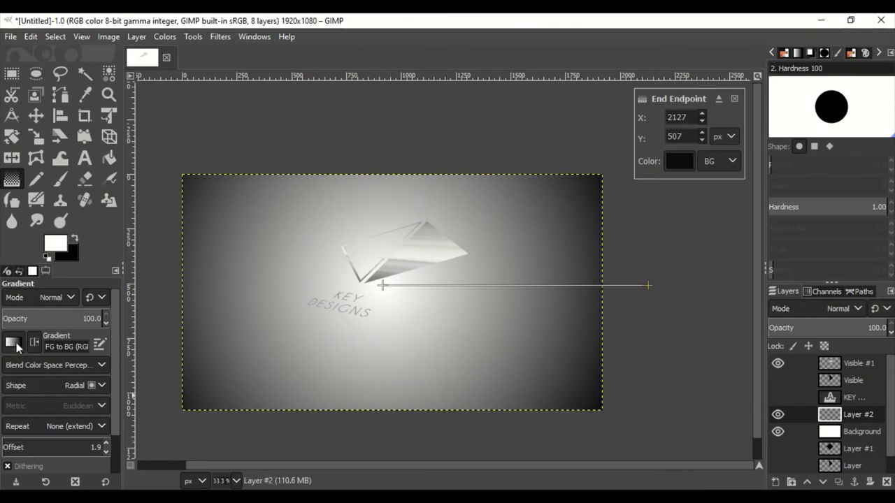
- Test FG to BG (Hardedge) and FG to BG (HSV) radial gradients, cancelling each
{"action": "left_click", "coordinate": [14, 341]}
{"action": "left_click", "coordinate": [56, 154]}
{"action": "left_click_drag", "start_coordinate": [383, 286], "coordinate": [673, 289]}
{"action": "key", "text": "Escape"}
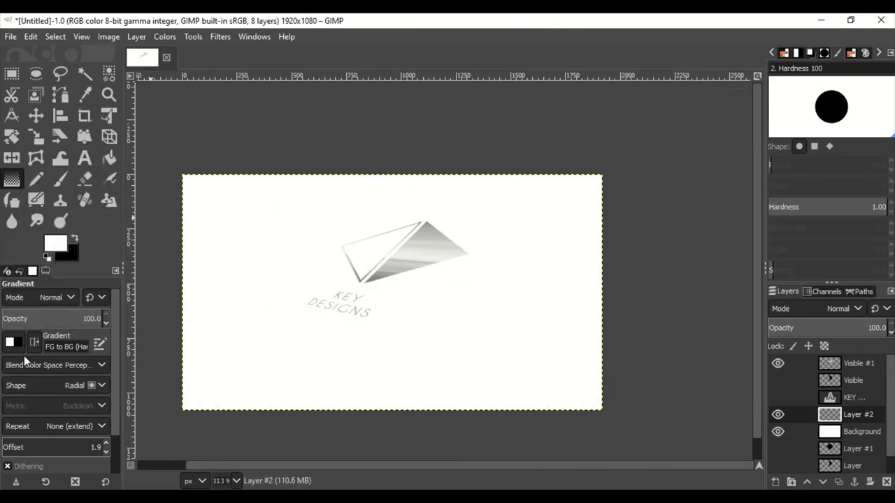
{"action": "left_click", "coordinate": [13, 342]}
{"action": "left_click", "coordinate": [56, 168]}
{"action": "left_click_drag", "start_coordinate": [391, 285], "coordinate": [699, 295]}
{"action": "key", "text": "Escape"}
{"action": "left_click", "coordinate": [13, 342]}
{"action": "left_click", "coordinate": [69, 189]}
{"action": "left_click_drag", "start_coordinate": [390, 285], "coordinate": [691, 294]}
{"action": "key", "text": "Escape"}
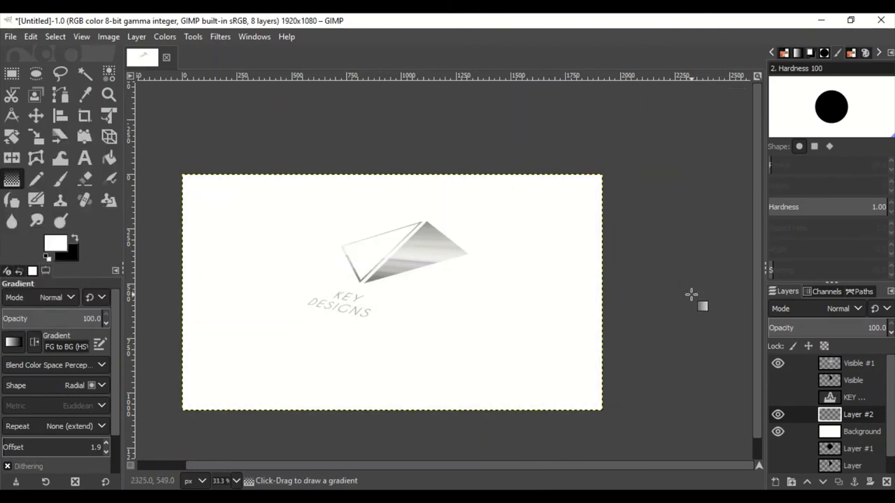
- Test Custom, FG to BG (HSV) and FG to BG (RGB) radial gradients at varied lengths, cancelling each
{"action": "left_click", "coordinate": [13, 342]}
{"action": "left_click", "coordinate": [56, 135]}
{"action": "left_click_drag", "start_coordinate": [391, 290], "coordinate": [711, 292]}
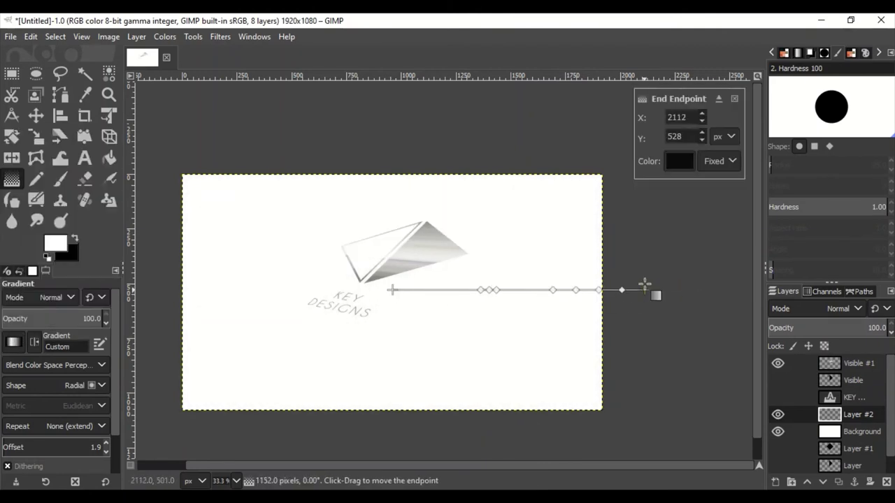
{"action": "key", "text": "Escape"}
{"action": "left_click", "coordinate": [13, 342]}
{"action": "left_click", "coordinate": [69, 188]}
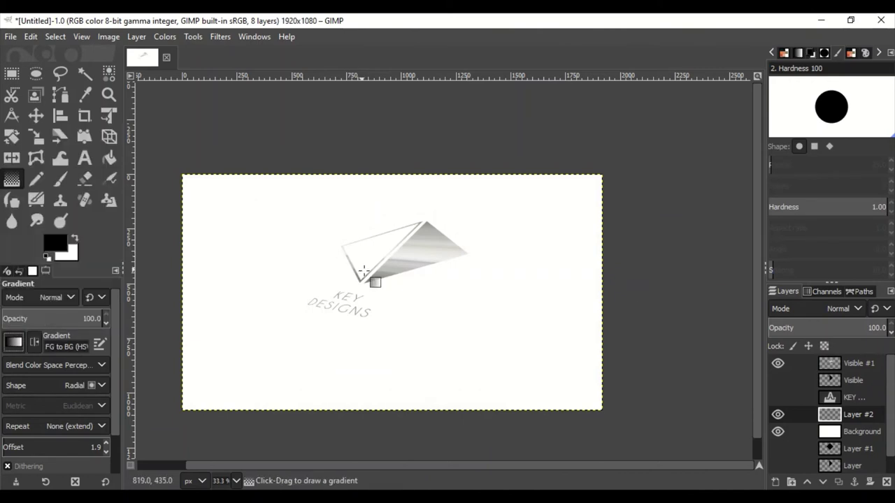
{"action": "left_click_drag", "start_coordinate": [390, 285], "coordinate": [887, 308]}
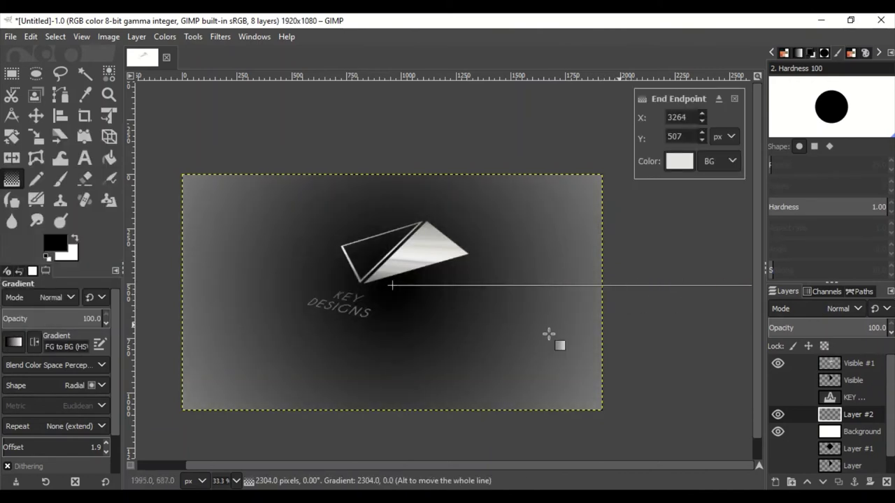
{"action": "key", "text": "Escape"}
{"action": "left_click", "coordinate": [13, 342]}
{"action": "left_click", "coordinate": [70, 217]}
{"action": "left_click_drag", "start_coordinate": [385, 291], "coordinate": [879, 306]}
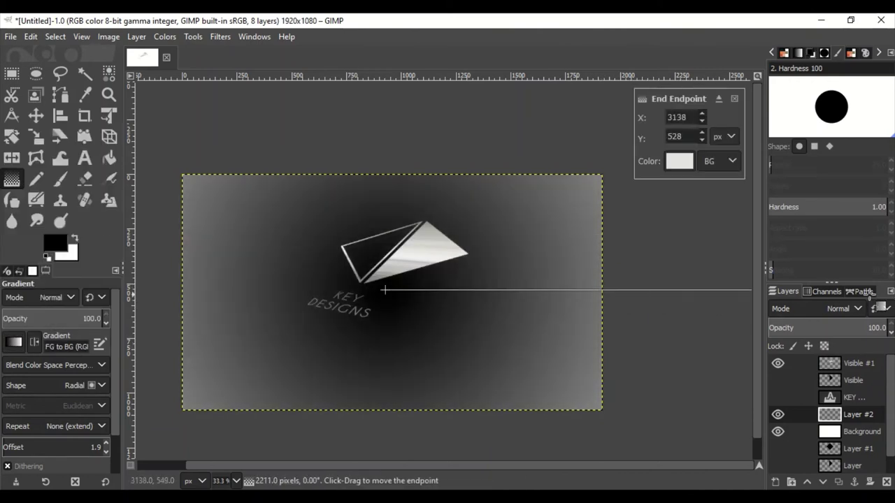
{"action": "key", "text": "Escape"}
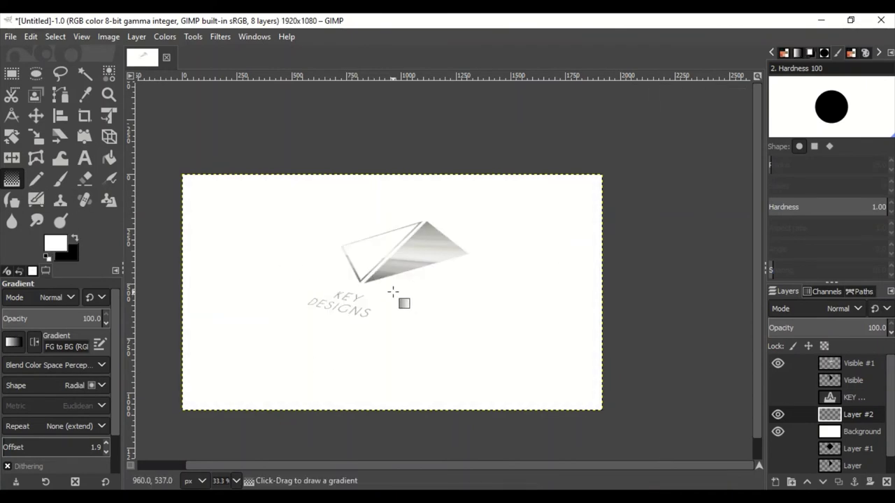
{"action": "mouse_move", "coordinate": [388, 288]}
{"action": "left_mouse_down"}
{"action": "mouse_move", "coordinate": [605, 292]}
{"action": "mouse_move", "coordinate": [502, 291]}
{"action": "left_mouse_up"}
{"action": "left_click_drag", "start_coordinate": [473, 293], "coordinate": [628, 307]}
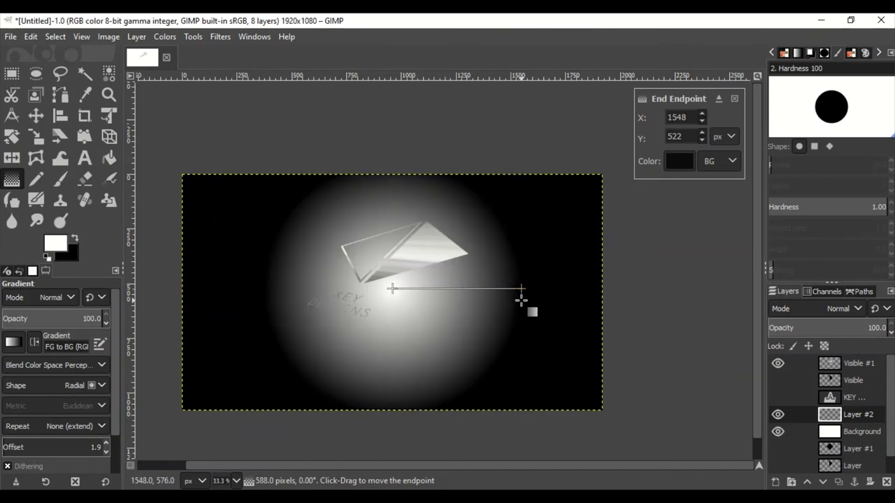
{"action": "key", "text": "Escape"}
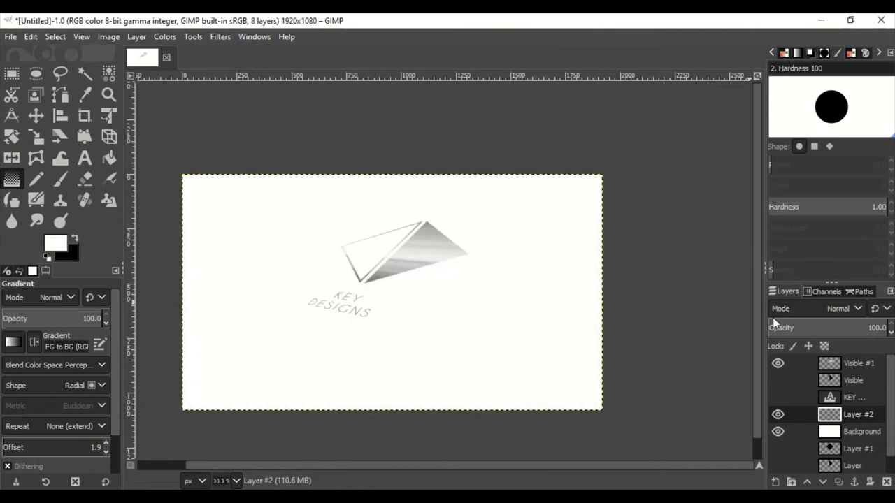
- Select Visible #1 and expand it to the full image size
{"action": "left_click", "coordinate": [782, 365]}
{"action": "key", "text": "plus"}
{"action": "left_click", "coordinate": [137, 36]}
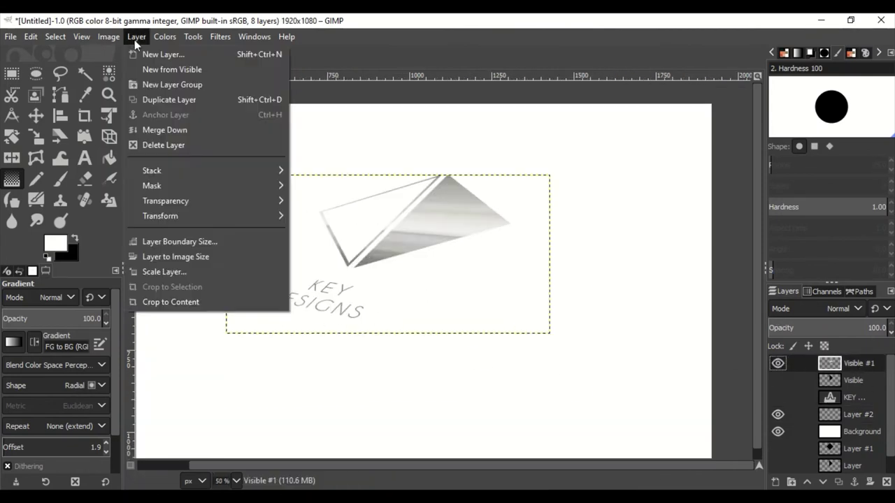
{"action": "left_click", "coordinate": [189, 258]}
- Open the Long Shadow filter with a black shadow colour and a shorter length
{"action": "left_click", "coordinate": [212, 36]}
{"action": "left_click", "coordinate": [490, 276]}
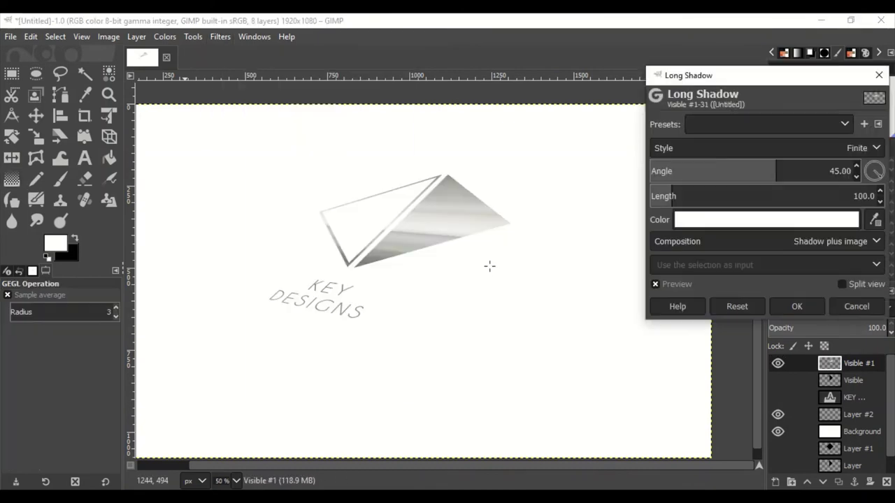
{"action": "left_click", "coordinate": [762, 220]}
{"action": "left_click", "coordinate": [802, 296]}
{"action": "left_click", "coordinate": [795, 341]}
{"action": "left_click_drag", "start_coordinate": [755, 194], "coordinate": [651, 193]}
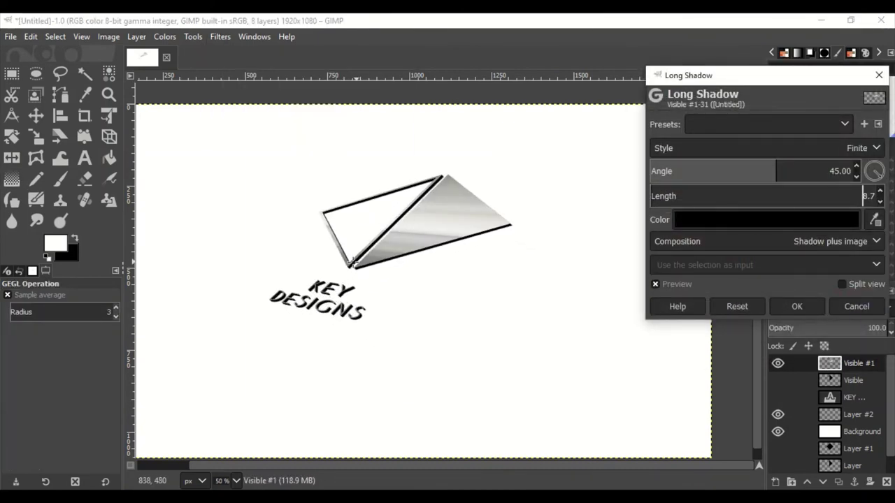
- Set the Finite long shadow at 45° to length 5.8
{"action": "scroll", "coordinate": [282, 284], "scroll_direction": "up", "scroll_amount": 4}
{"action": "scroll", "coordinate": [352, 330], "scroll_direction": "down", "scroll_amount": 3}
{"action": "scroll", "coordinate": [353, 332], "scroll_direction": "up", "scroll_amount": 5}
{"action": "scroll", "coordinate": [353, 333], "scroll_direction": "down", "scroll_amount": 6}
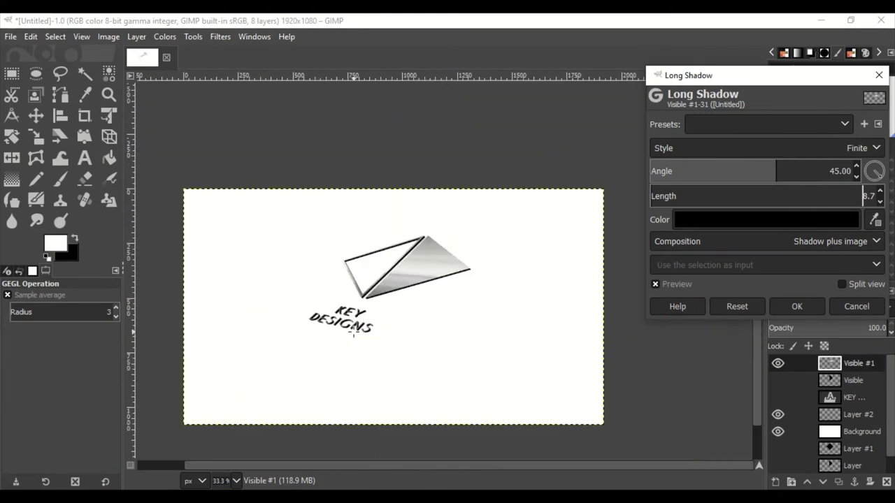
{"action": "scroll", "coordinate": [353, 334], "scroll_direction": "up", "scroll_amount": 1}
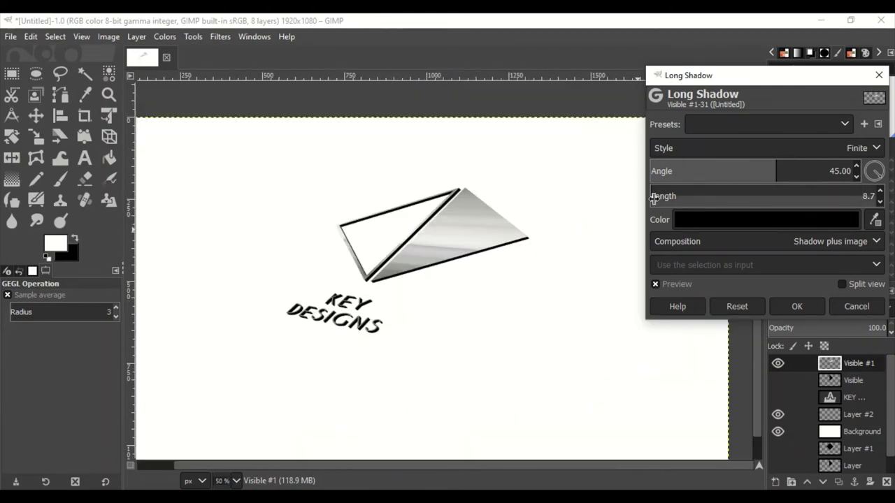
{"action": "scroll", "coordinate": [654, 199], "scroll_direction": "up", "scroll_amount": 3}
{"action": "scroll", "coordinate": [653, 199], "scroll_direction": "down", "scroll_amount": 3}
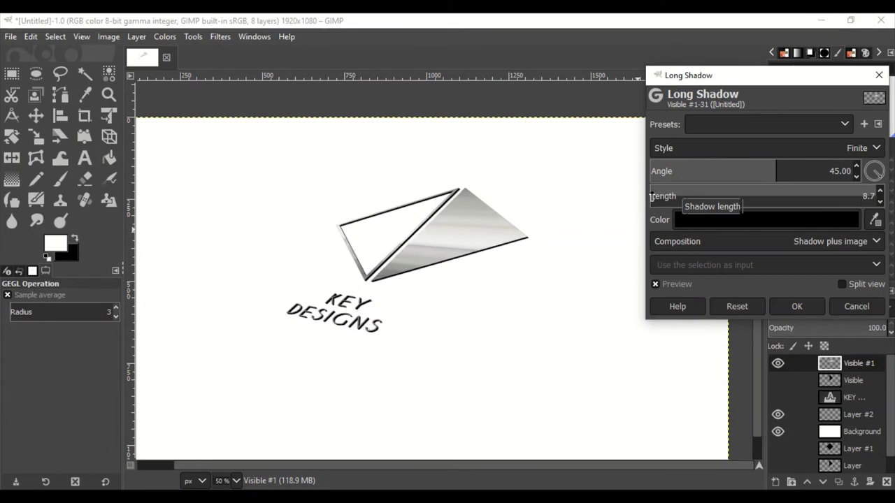
{"action": "scroll", "coordinate": [651, 197], "scroll_direction": "up", "scroll_amount": 2}
{"action": "scroll", "coordinate": [650, 198], "scroll_direction": "up", "scroll_amount": 1}
{"action": "scroll", "coordinate": [640, 242], "scroll_direction": "up", "scroll_amount": 3}
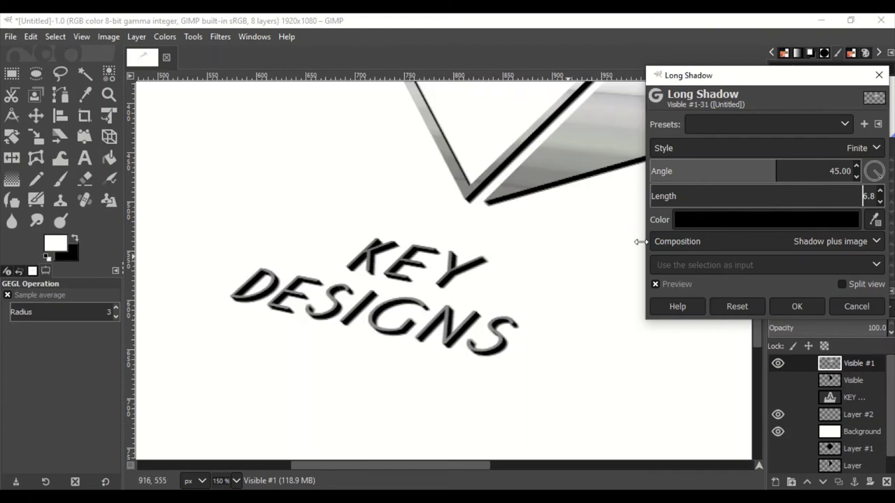
{"action": "left_click", "coordinate": [880, 201]}
{"action": "scroll", "coordinate": [402, 374], "scroll_direction": "down", "scroll_amount": 2}
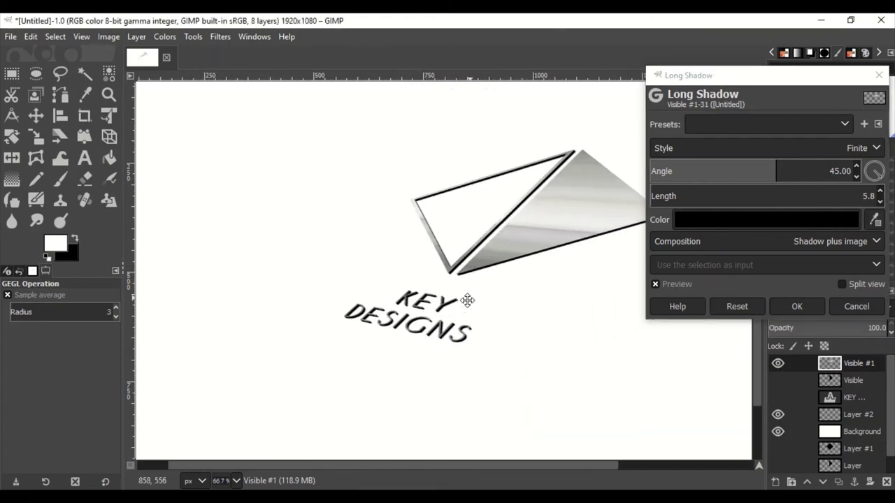
{"action": "scroll", "coordinate": [394, 387], "scroll_direction": "up", "scroll_amount": 2}
{"action": "scroll", "coordinate": [406, 364], "scroll_direction": "down", "scroll_amount": 1}
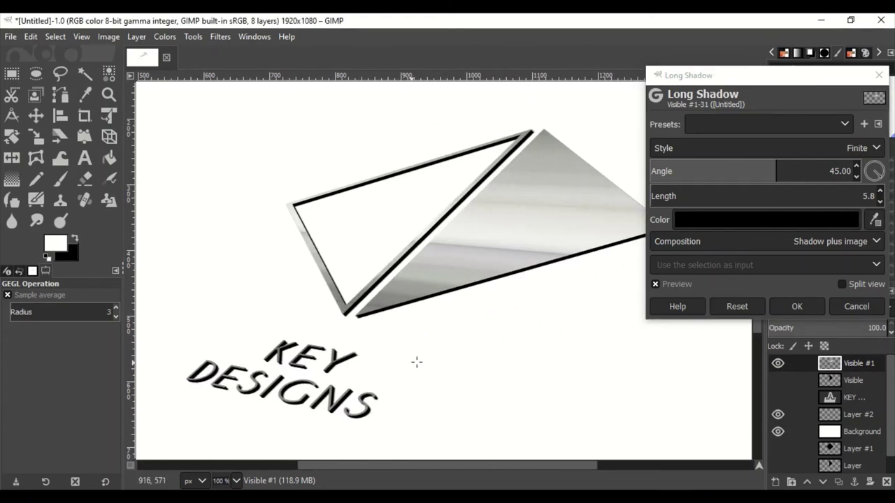
{"action": "left_click", "coordinate": [797, 306]}
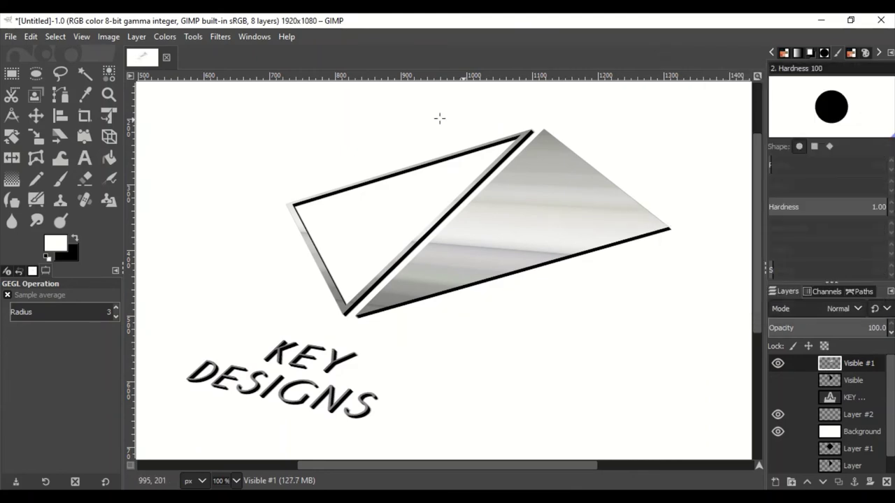
{"action": "left_click", "coordinate": [219, 36]}
{"action": "left_click", "coordinate": [301, 68]}
{"action": "left_click", "coordinate": [768, 148]}
{"action": "left_click", "coordinate": [718, 199]}
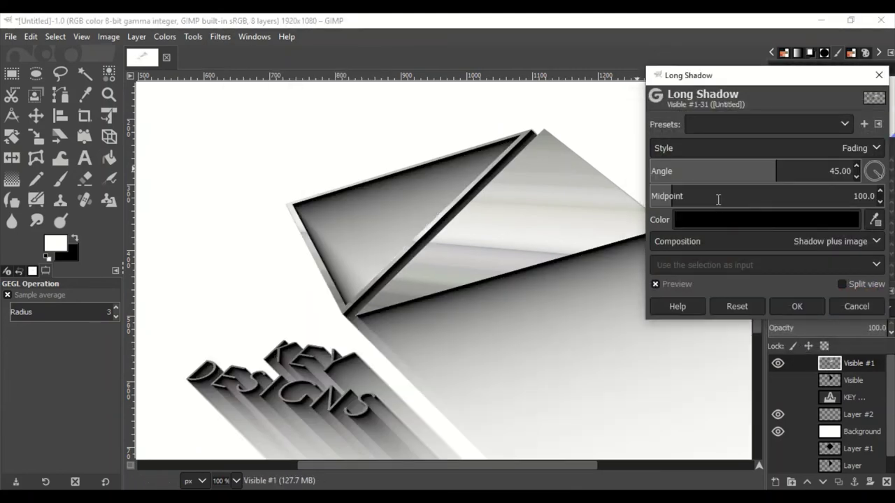
{"action": "left_click", "coordinate": [651, 196]}
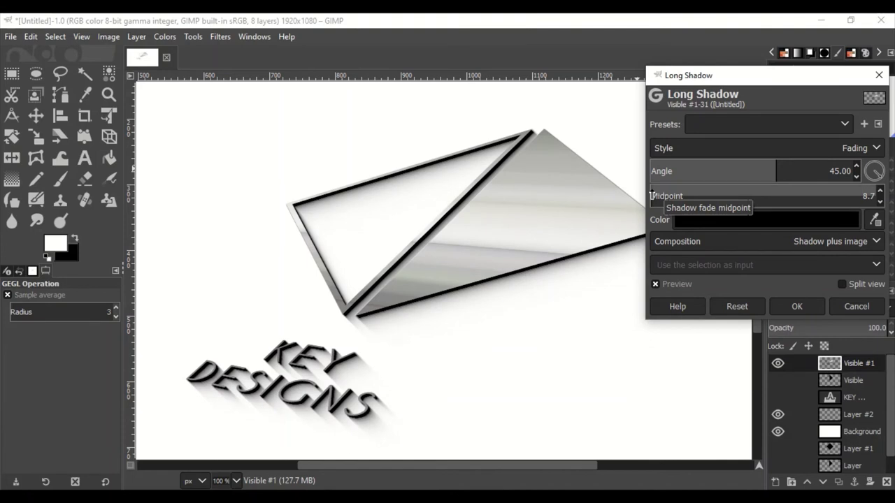
{"action": "left_click", "coordinate": [769, 148]}
{"action": "left_click", "coordinate": [750, 212]}
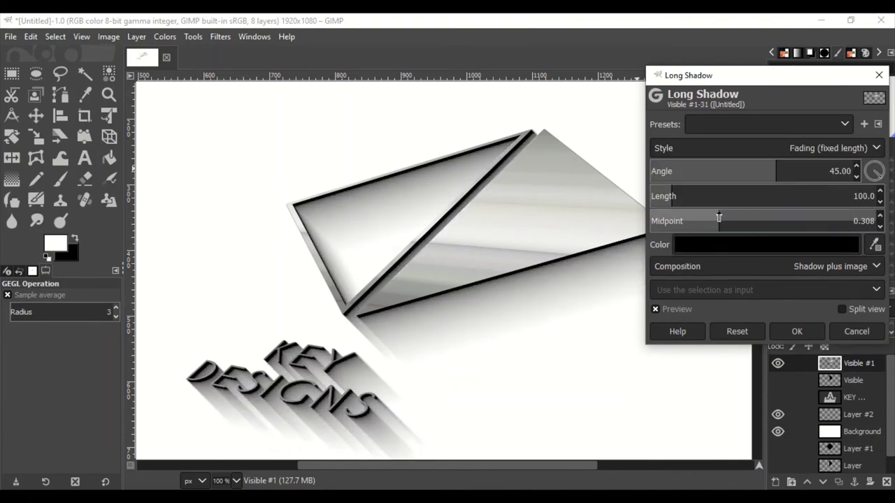
{"action": "left_click", "coordinate": [727, 147]}
{"action": "left_click", "coordinate": [727, 198]}
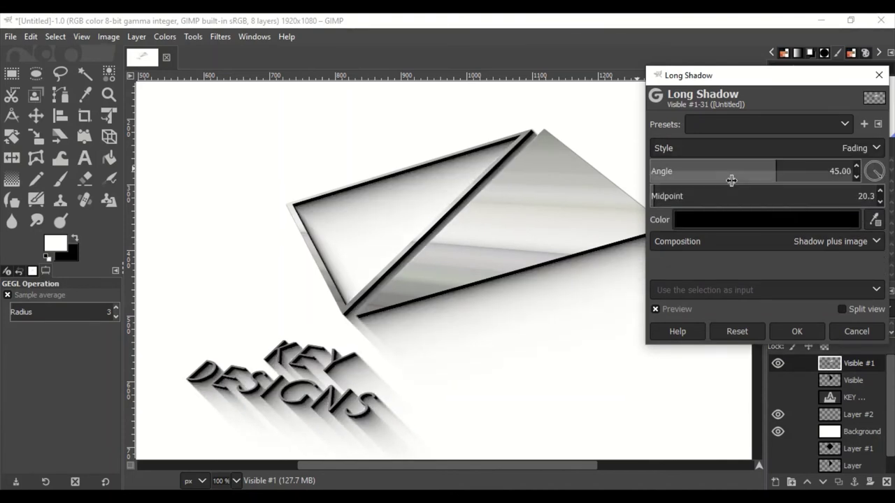
{"action": "left_click_drag", "start_coordinate": [703, 196], "coordinate": [652, 195]}
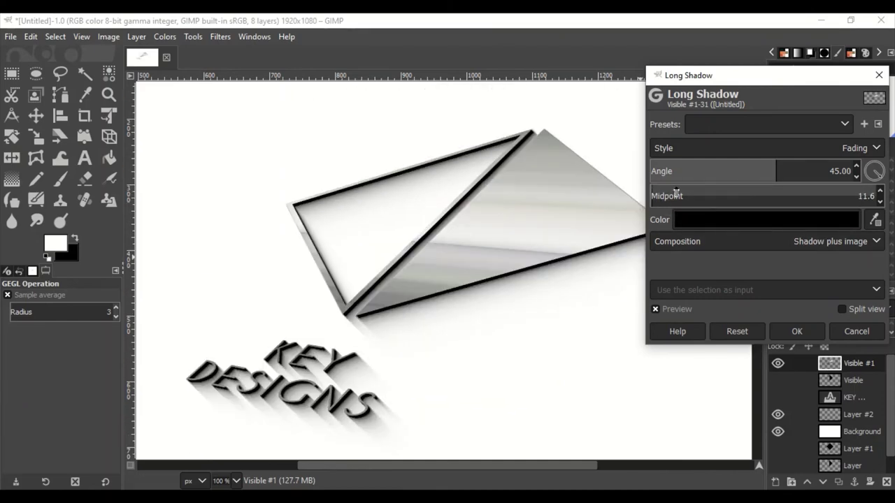
{"action": "left_click_drag", "start_coordinate": [676, 196], "coordinate": [650, 199]}
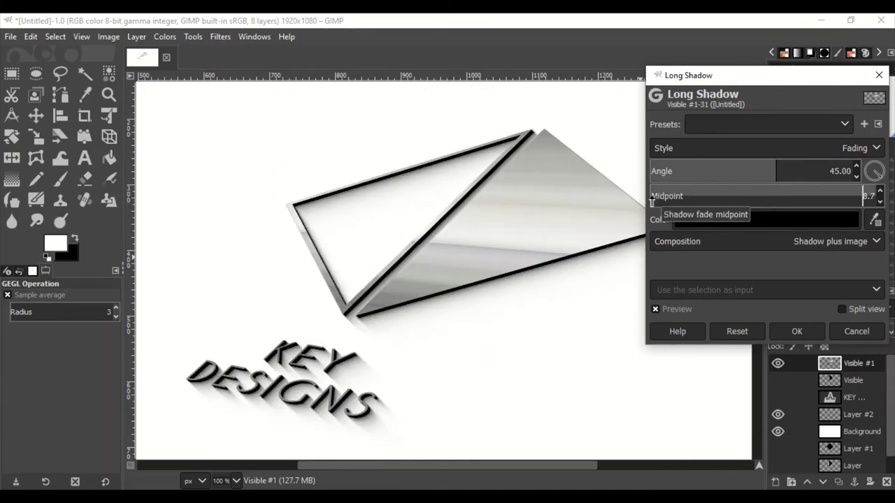
{"action": "left_click", "coordinate": [869, 337]}
{"action": "scroll", "coordinate": [493, 384], "scroll_direction": "down", "scroll_amount": 2}
- Try drawing radial gradients on the canvas and Layer #2, cancelling each one
{"action": "scroll", "coordinate": [375, 348], "scroll_direction": "up", "scroll_amount": 1}
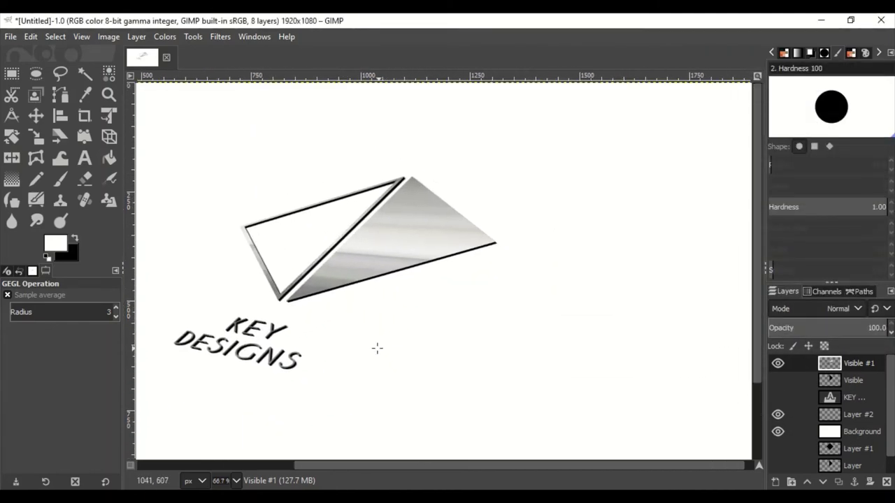
{"action": "scroll", "coordinate": [329, 343], "scroll_direction": "down", "scroll_amount": 1}
{"action": "scroll", "coordinate": [326, 358], "scroll_direction": "up", "scroll_amount": 2}
{"action": "scroll", "coordinate": [326, 357], "scroll_direction": "down", "scroll_amount": 1}
{"action": "scroll", "coordinate": [393, 335], "scroll_direction": "down", "scroll_amount": 1}
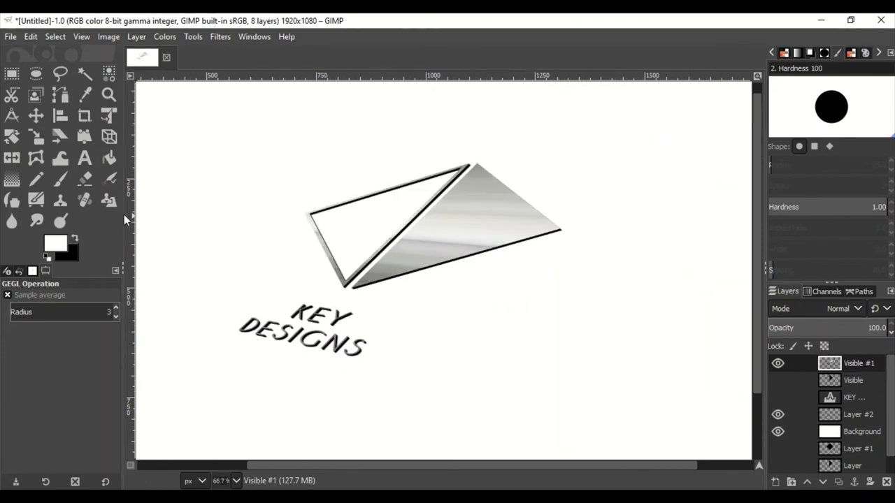
{"action": "key", "text": "g"}
{"action": "scroll", "coordinate": [359, 321], "scroll_direction": "down", "scroll_amount": 2}
{"action": "left_click_drag", "start_coordinate": [360, 319], "coordinate": [641, 320]}
{"action": "key", "text": "Escape"}
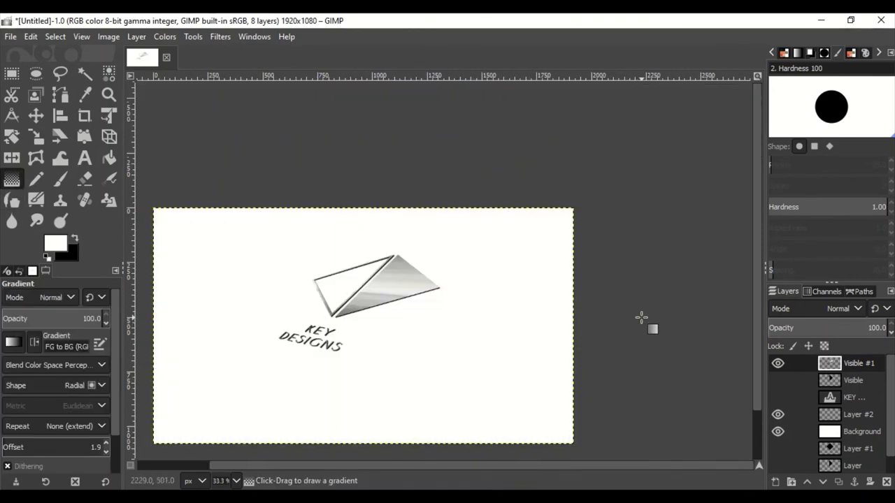
{"action": "key", "text": "Page_Down"}
{"action": "key", "text": "Page_Down"}
{"action": "key", "text": "Page_Down"}
{"action": "mouse_move", "coordinate": [363, 334]}
{"action": "left_mouse_down"}
{"action": "mouse_move", "coordinate": [633, 333]}
{"action": "mouse_move", "coordinate": [409, 335]}
{"action": "left_mouse_up"}
{"action": "key", "text": "Escape"}
- Fill Layer #2 with solid black, then make the logo layer Visible #1 active
{"action": "key", "text": "ctrl+period"}
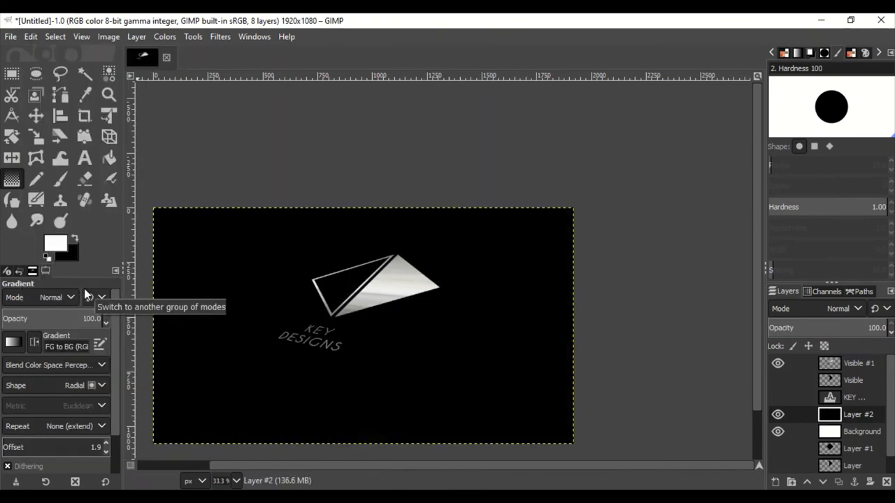
{"action": "scroll", "coordinate": [347, 331], "scroll_direction": "up", "scroll_amount": 1}
{"action": "left_click", "coordinate": [854, 364]}
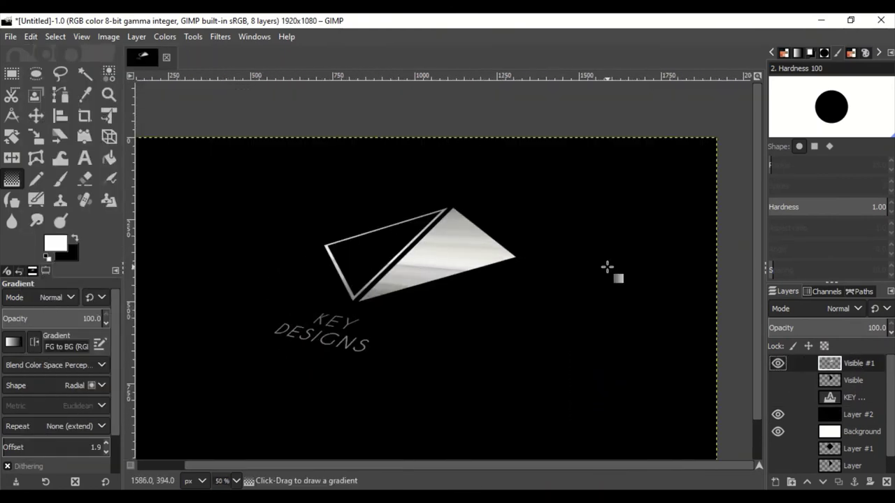
{"action": "key", "text": "ctrl+z"}
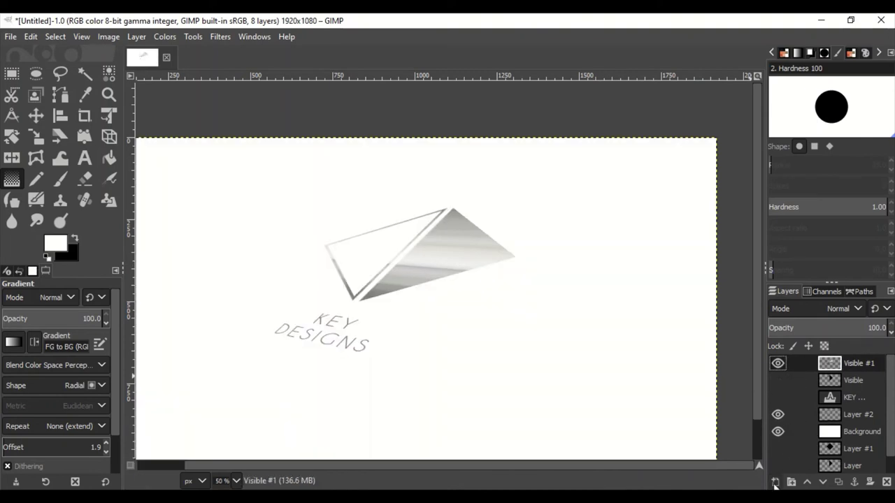
{"action": "left_click", "coordinate": [31, 36]}
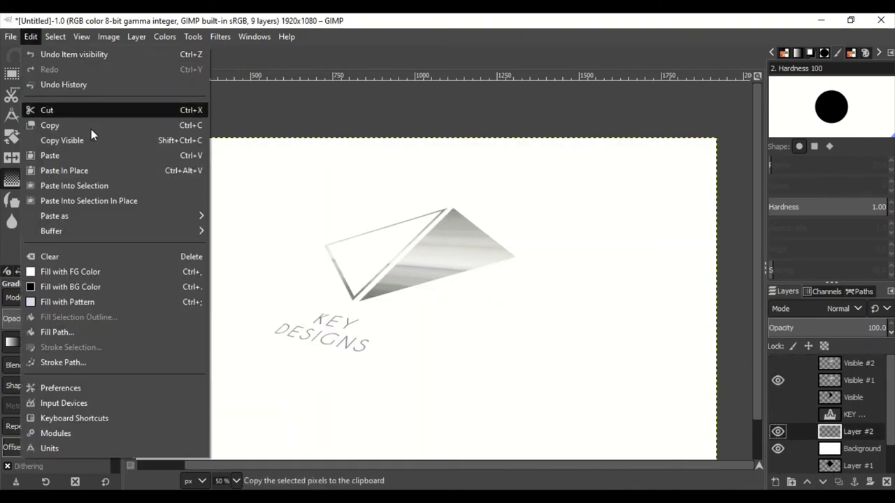
{"action": "left_click", "coordinate": [118, 283]}
{"action": "scroll", "coordinate": [332, 274], "scroll_direction": "up", "scroll_amount": 1}
{"action": "left_click", "coordinate": [854, 380]}
{"action": "left_click", "coordinate": [220, 37]}
- Try a longer Long Shadow on the logo, cancel it, and select Layer #2
{"action": "left_click", "coordinate": [267, 69]}
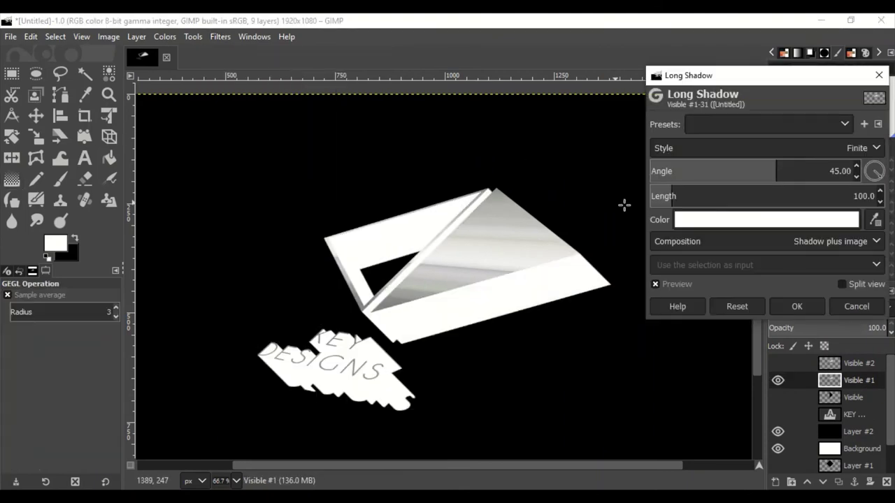
{"action": "left_click", "coordinate": [769, 221]}
{"action": "key", "text": "Escape"}
{"action": "left_click", "coordinate": [651, 195]}
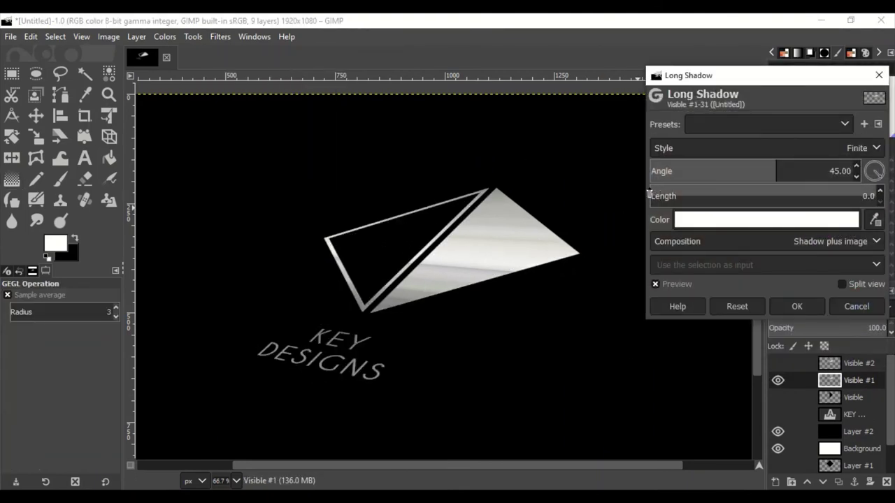
{"action": "left_click_drag", "start_coordinate": [651, 196], "coordinate": [862, 198]}
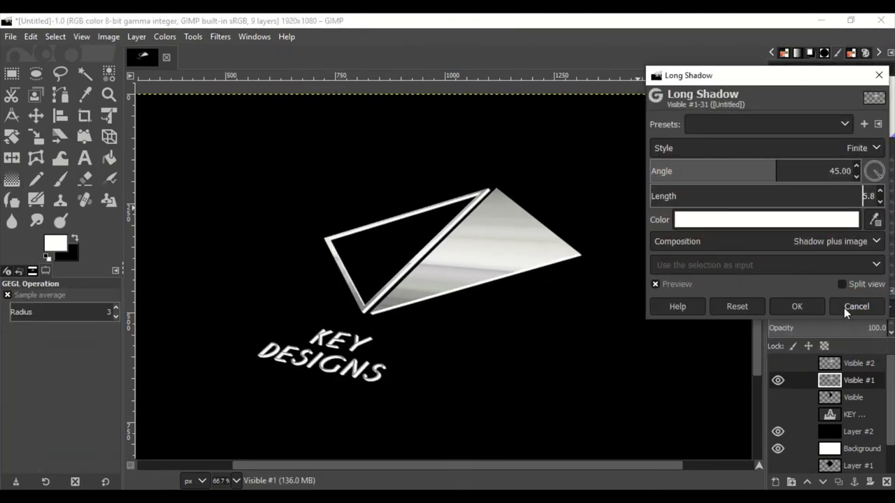
{"action": "left_click", "coordinate": [753, 221]}
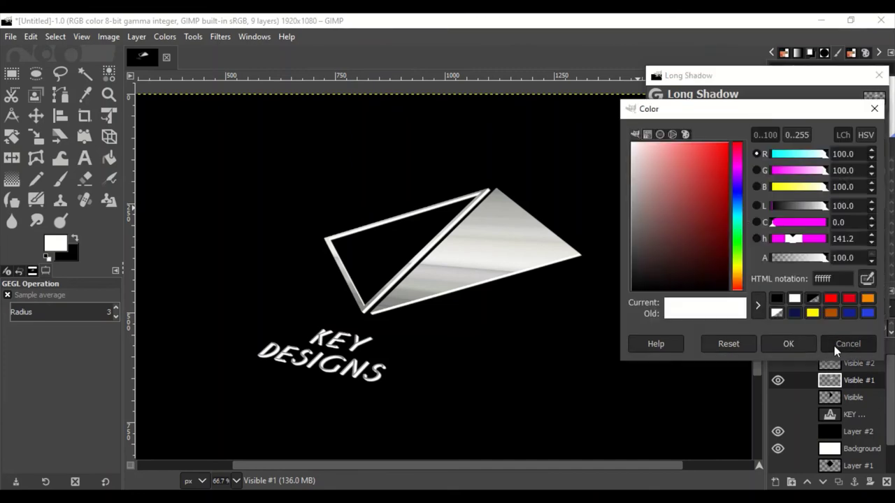
{"action": "key", "text": "Escape"}
{"action": "key", "text": "Escape"}
{"action": "key", "text": "minus"}
{"action": "left_click", "coordinate": [860, 431]}
- Add transparent Layer #3 and hide the black Layer #2 and Background
{"action": "left_click", "coordinate": [775, 481]}
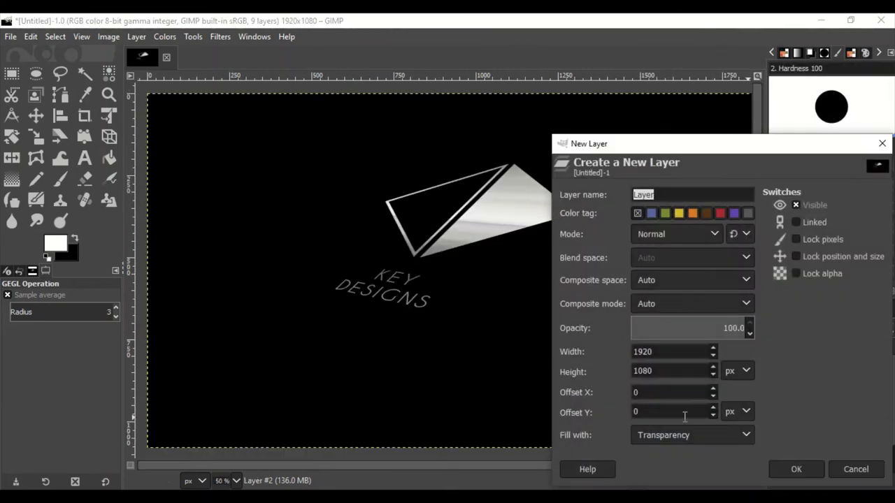
{"action": "left_click", "coordinate": [794, 467]}
{"action": "left_click", "coordinate": [778, 449]}
{"action": "left_click", "coordinate": [777, 464]}
{"action": "key", "text": "minus"}
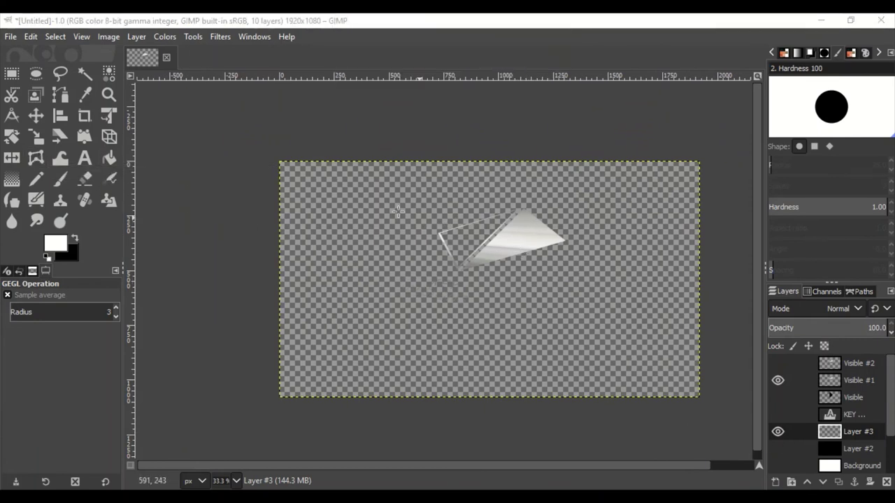
- Draw a radial gradient on Layer #3, white at the centre fading to black
{"action": "key", "text": "g"}
{"action": "mouse_move", "coordinate": [495, 283]}
{"action": "left_mouse_down"}
{"action": "mouse_move", "coordinate": [773, 290]}
{"action": "mouse_move", "coordinate": [605, 286]}
{"action": "mouse_move", "coordinate": [755, 288]}
{"action": "left_mouse_up"}
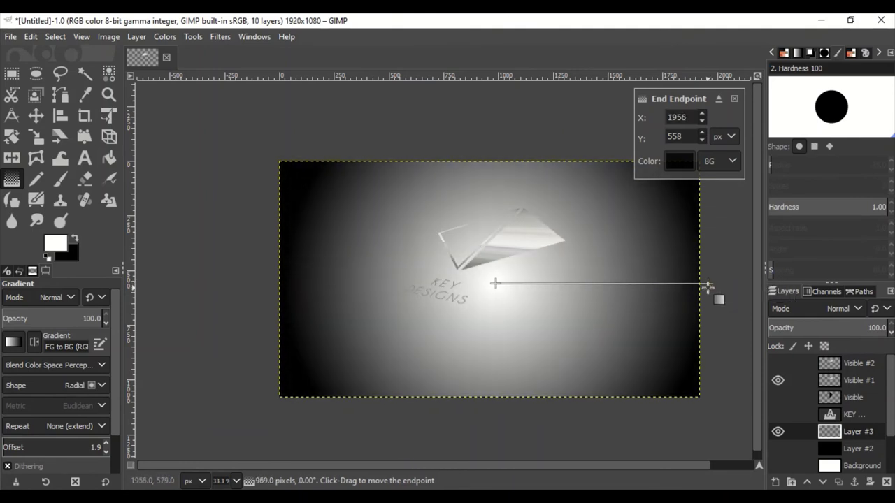
{"action": "scroll", "coordinate": [755, 288], "scroll_direction": "up", "scroll_amount": 2}
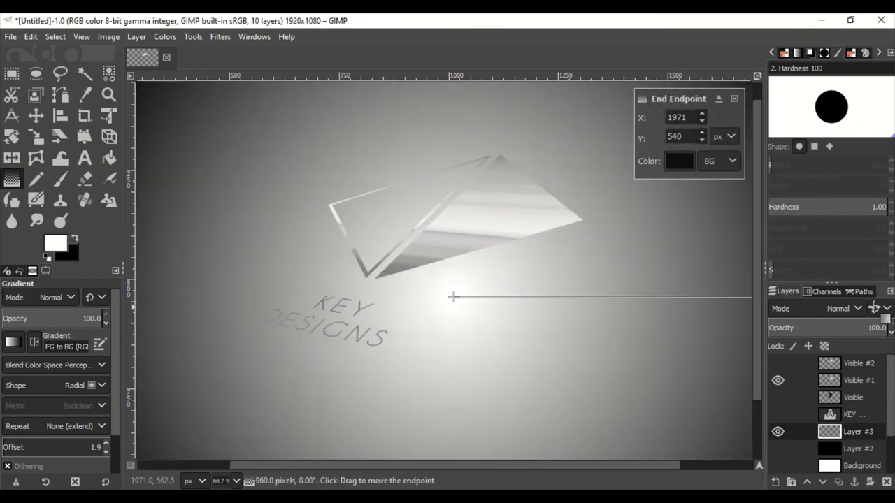
{"action": "mouse_move", "coordinate": [751, 300]}
{"action": "left_mouse_down"}
{"action": "mouse_move", "coordinate": [727, 321]}
{"action": "mouse_move", "coordinate": [710, 302]}
{"action": "mouse_move", "coordinate": [792, 288]}
{"action": "left_mouse_up"}
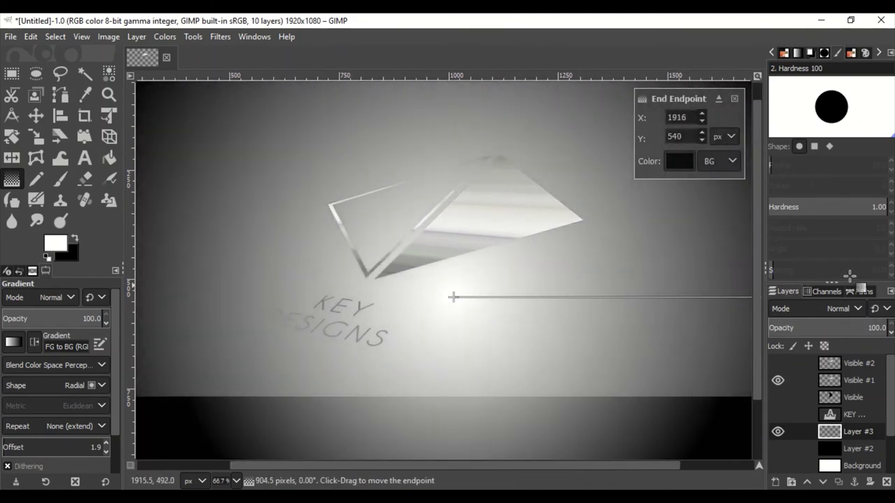
{"action": "key", "text": "Return"}
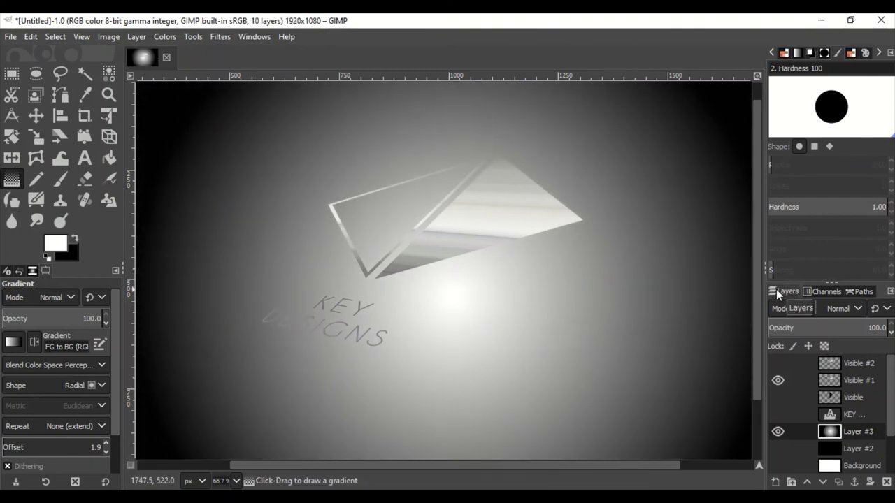
{"action": "scroll", "coordinate": [551, 359], "scroll_direction": "down", "scroll_amount": 1}
{"action": "left_click", "coordinate": [108, 115]}
{"action": "left_click", "coordinate": [426, 413]}
- Warp Layer #3's glow into perspective by dragging its corners and edges
{"action": "scroll", "coordinate": [425, 413], "scroll_direction": "down", "scroll_amount": 1}
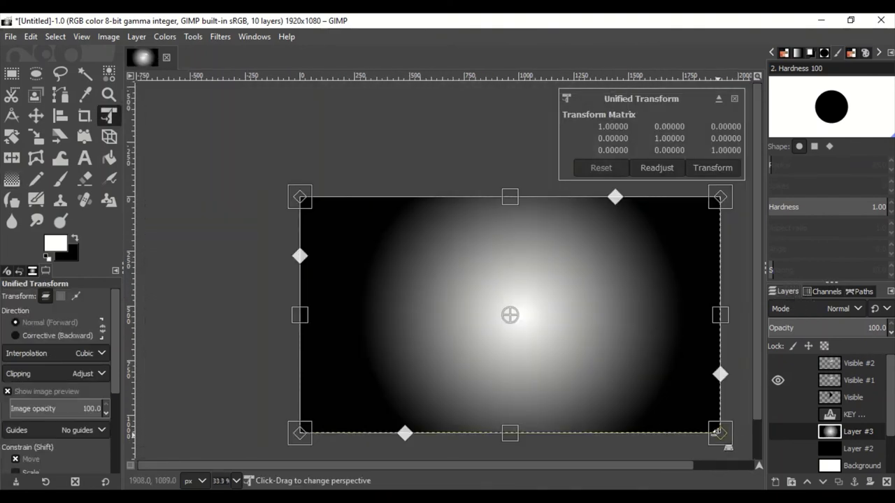
{"action": "left_click_drag", "start_coordinate": [720, 432], "coordinate": [552, 433]}
{"action": "left_click", "coordinate": [850, 327]}
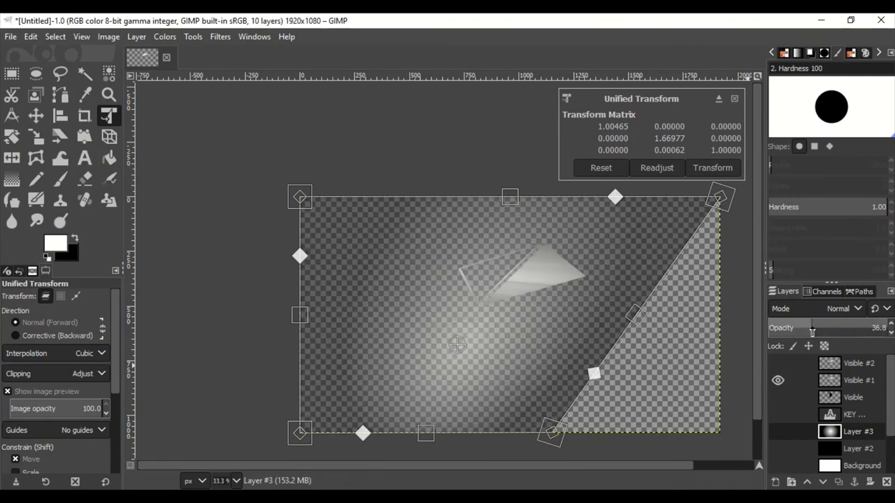
{"action": "left_click_drag", "start_coordinate": [299, 197], "coordinate": [398, 130]}
{"action": "left_click_drag", "start_coordinate": [343, 283], "coordinate": [309, 279]}
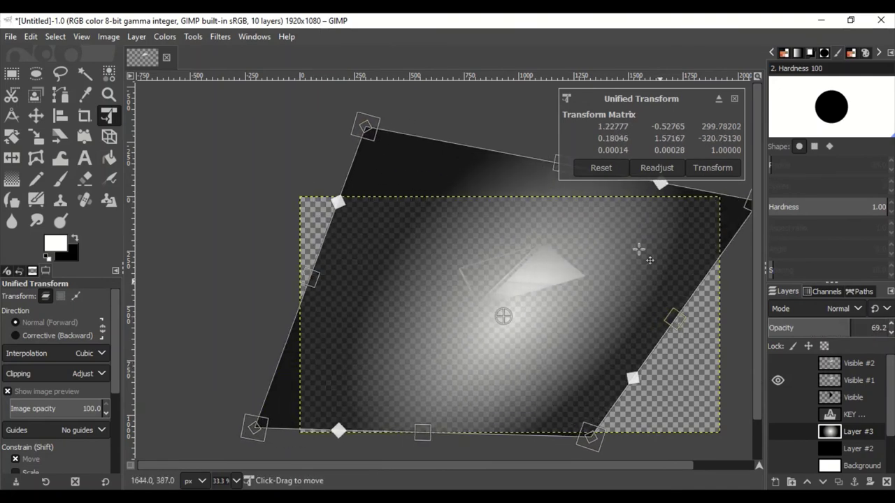
{"action": "left_click_drag", "start_coordinate": [550, 179], "coordinate": [537, 211]}
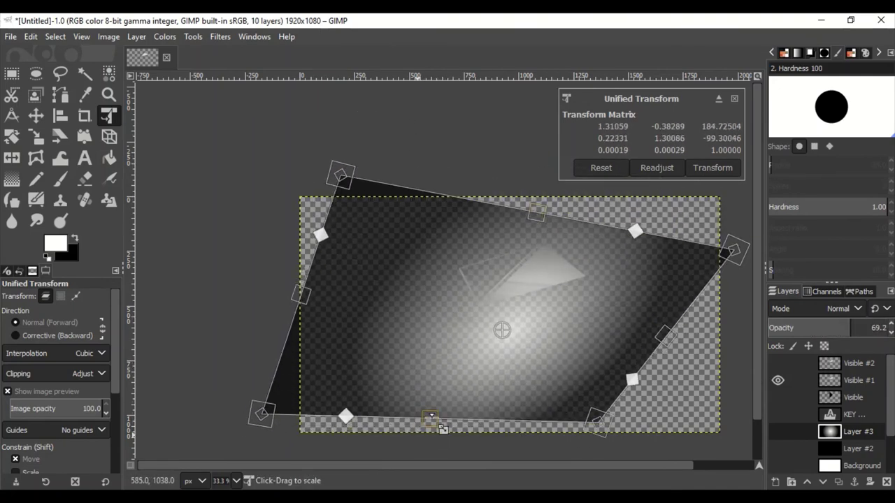
{"action": "left_click_drag", "start_coordinate": [422, 431], "coordinate": [469, 363]}
{"action": "mouse_move", "coordinate": [536, 211]}
{"action": "left_mouse_down"}
{"action": "mouse_move", "coordinate": [550, 174]}
{"action": "mouse_move", "coordinate": [540, 221]}
{"action": "left_mouse_up"}
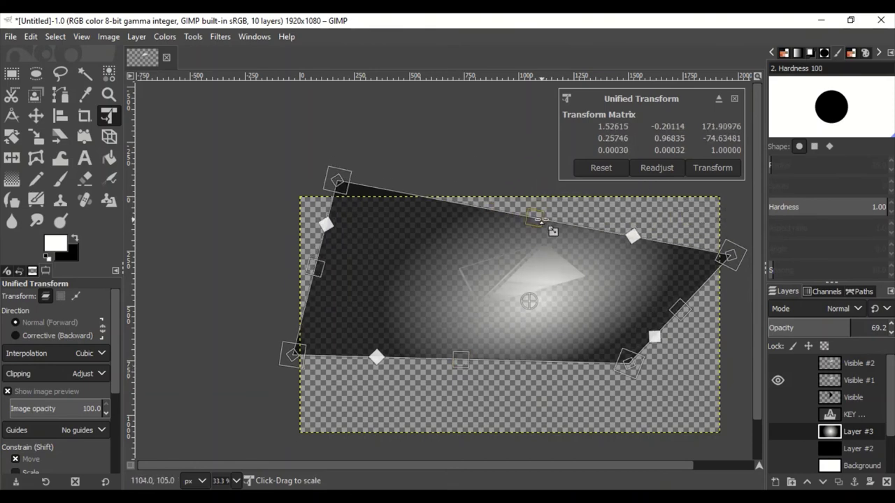
{"action": "key", "text": "Return"}
- Shear the gradient layer's bottom edge leftward and deepen its tilt
{"action": "scroll", "coordinate": [556, 312], "scroll_direction": "up", "scroll_amount": 1}
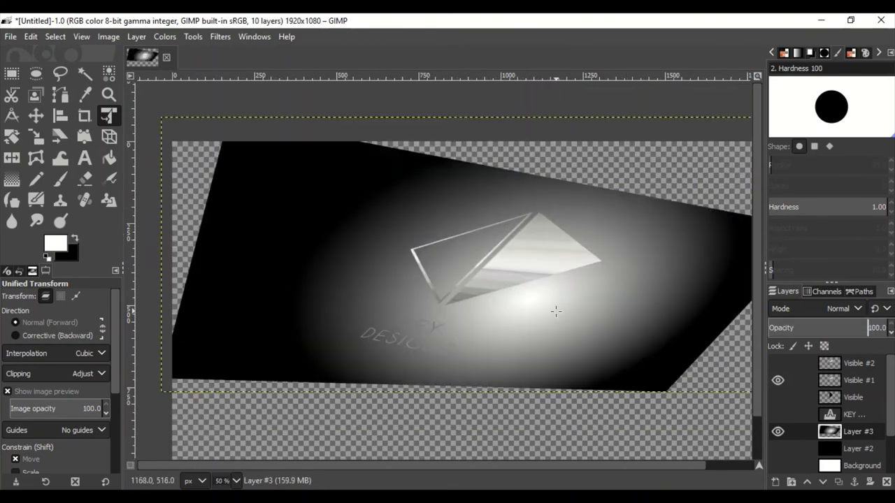
{"action": "scroll", "coordinate": [556, 311], "scroll_direction": "up", "scroll_amount": 1}
{"action": "left_click", "coordinate": [853, 327]}
{"action": "left_click", "coordinate": [454, 392]}
{"action": "scroll", "coordinate": [378, 420], "scroll_direction": "down", "scroll_amount": 2}
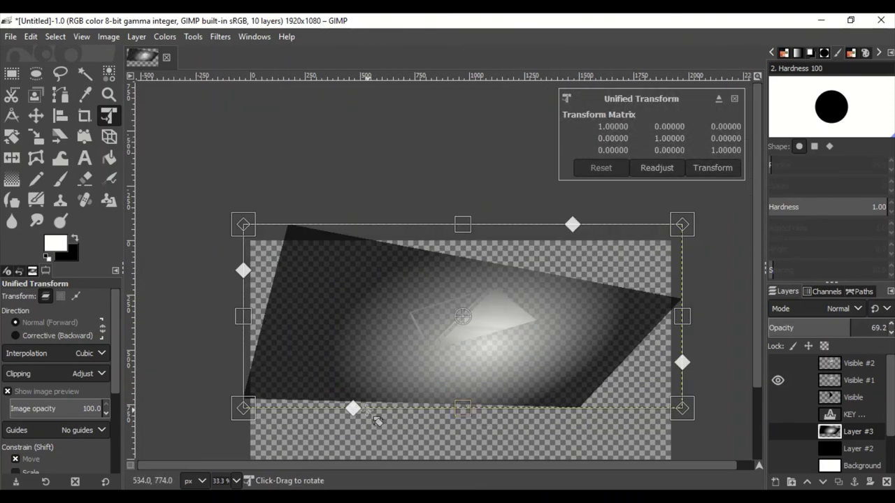
{"action": "left_click_drag", "start_coordinate": [349, 435], "coordinate": [308, 438]}
{"action": "left_click_drag", "start_coordinate": [619, 195], "coordinate": [665, 231]}
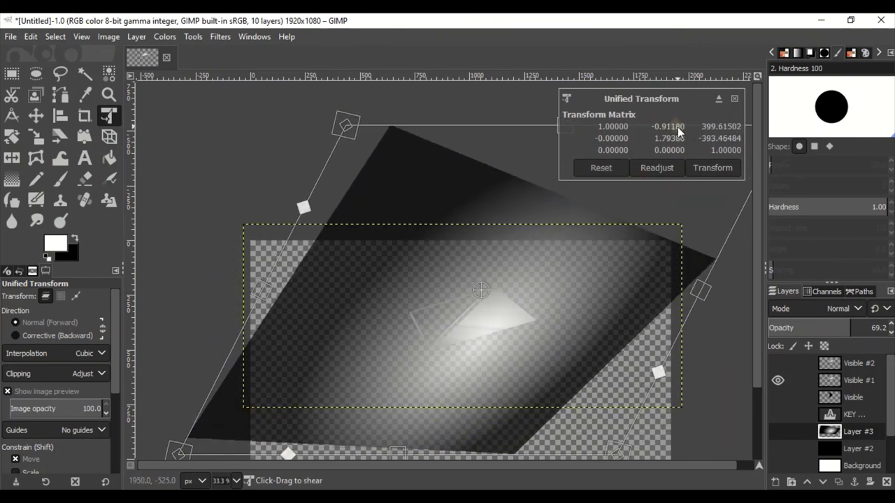
{"action": "key", "text": "Return"}
- Stretch and shear the gradient layer further sideways
{"action": "left_click", "coordinate": [882, 325]}
{"action": "scroll", "coordinate": [455, 373], "scroll_direction": "up", "scroll_amount": 1}
{"action": "scroll", "coordinate": [461, 391], "scroll_direction": "down", "scroll_amount": 2}
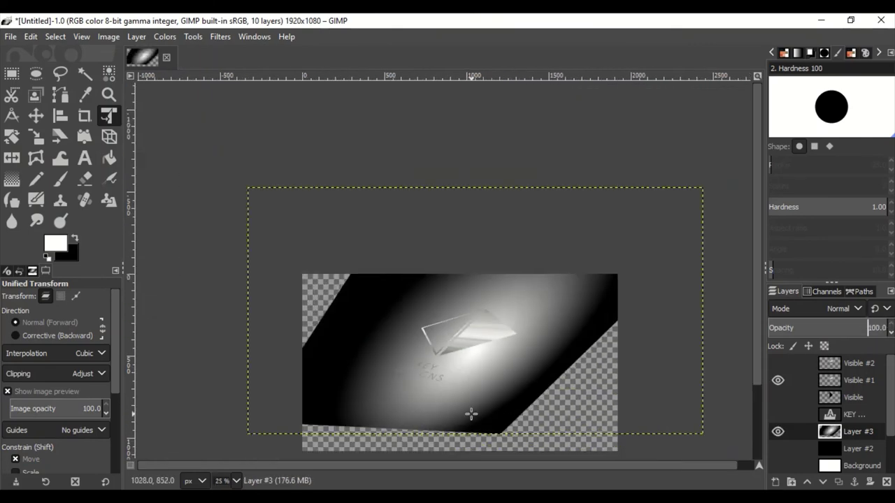
{"action": "left_click", "coordinate": [471, 413]}
{"action": "left_click_drag", "start_coordinate": [830, 334], "coordinate": [844, 334]}
{"action": "left_click_drag", "start_coordinate": [248, 310], "coordinate": [188, 306]}
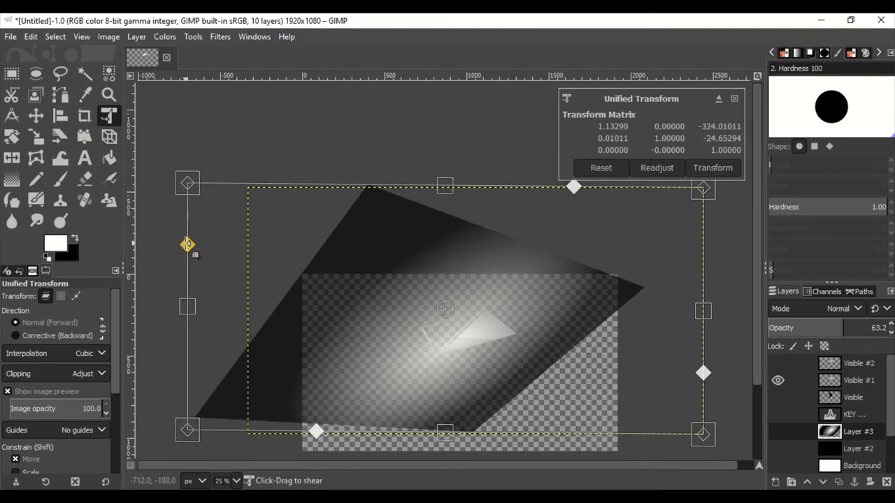
{"action": "key", "text": "Return"}
- Show the black Layer #2 again beneath the warped glow
{"action": "left_click", "coordinate": [883, 327]}
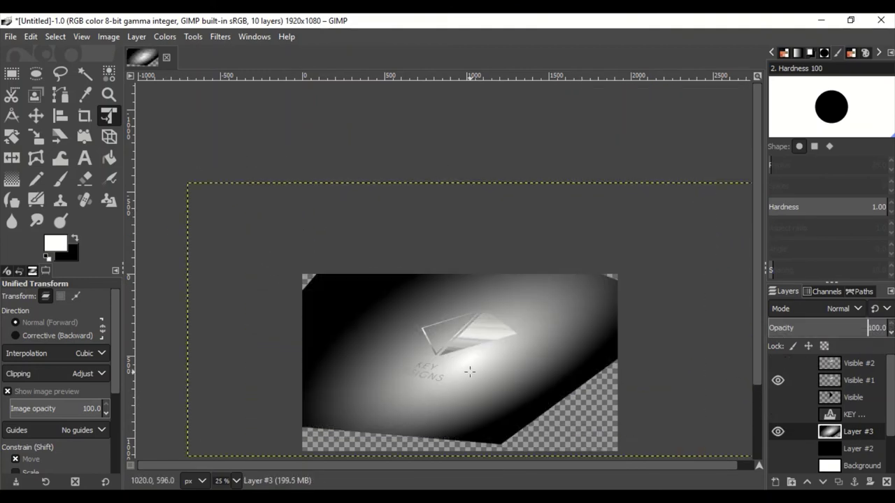
{"action": "scroll", "coordinate": [468, 373], "scroll_direction": "up", "scroll_amount": 3}
{"action": "scroll", "coordinate": [467, 373], "scroll_direction": "down", "scroll_amount": 2}
{"action": "scroll", "coordinate": [468, 374], "scroll_direction": "up", "scroll_amount": 1}
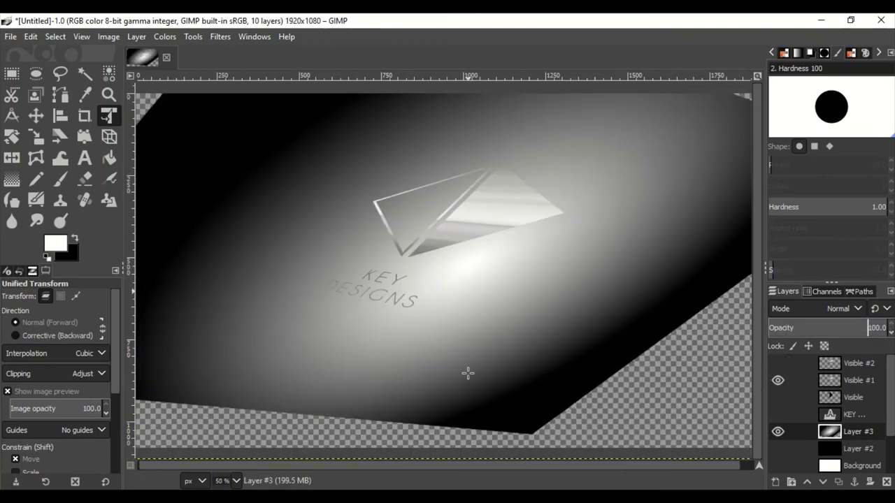
{"action": "left_click", "coordinate": [778, 448]}
{"action": "scroll", "coordinate": [503, 361], "scroll_direction": "up", "scroll_amount": 1}
- Move the logo layer Visible #1 about 20 px down
{"action": "left_click", "coordinate": [859, 380]}
{"action": "key", "text": "m"}
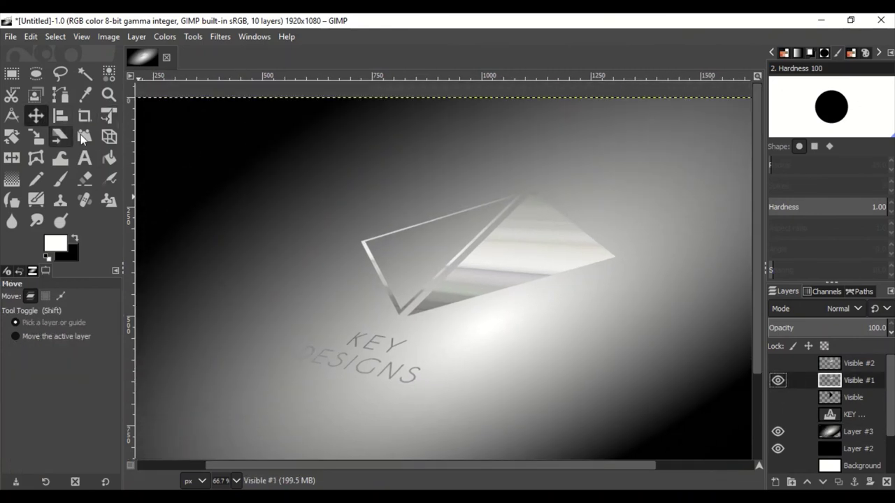
{"action": "left_click_drag", "start_coordinate": [483, 272], "coordinate": [484, 285]}
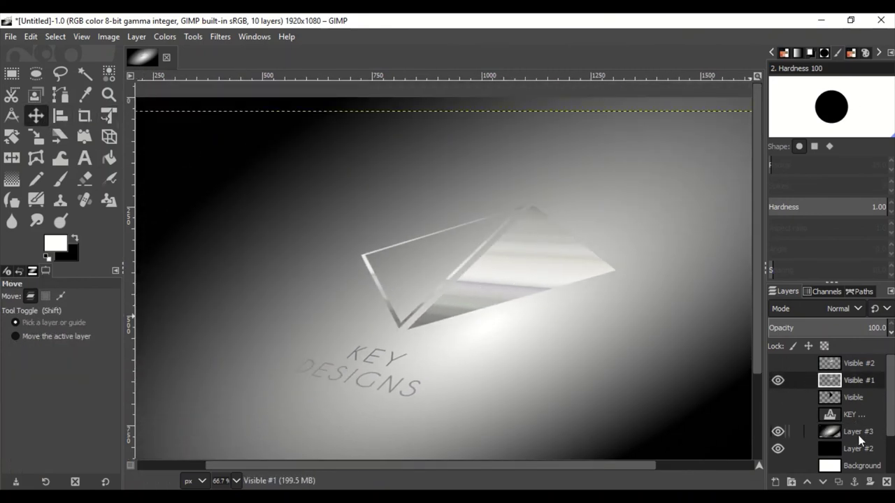
- Enlarge Layer #3's gradient wider, lower and further left with Unified Transform
{"action": "left_click", "coordinate": [858, 434]}
{"action": "scroll", "coordinate": [663, 405], "scroll_direction": "down", "scroll_amount": 3}
{"action": "scroll", "coordinate": [663, 405], "scroll_direction": "up", "scroll_amount": 1}
{"action": "left_click", "coordinate": [109, 117]}
{"action": "left_click", "coordinate": [525, 320]}
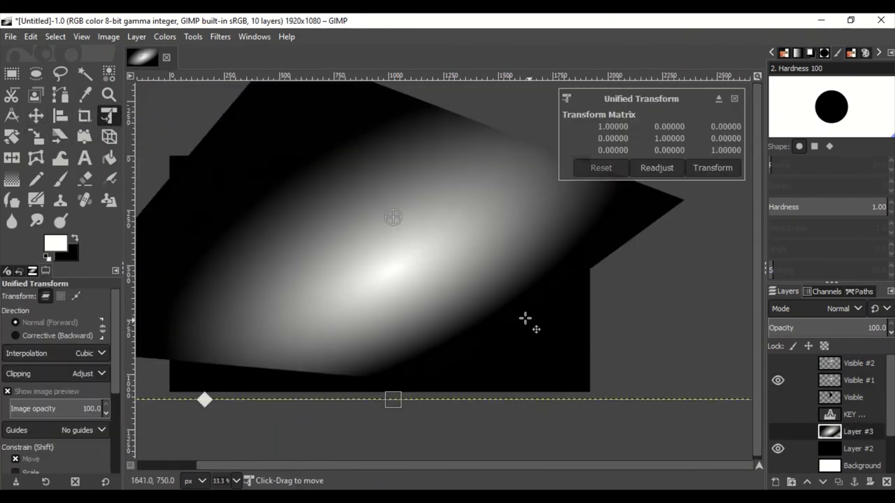
{"action": "scroll", "coordinate": [524, 319], "scroll_direction": "down", "scroll_amount": 2}
{"action": "left_click_drag", "start_coordinate": [679, 270], "coordinate": [736, 274]}
{"action": "left_click_drag", "start_coordinate": [370, 364], "coordinate": [367, 401]}
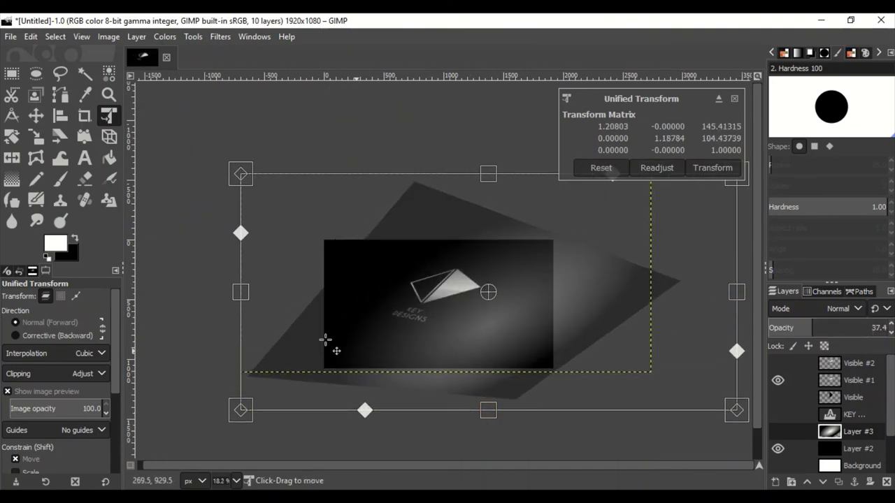
{"action": "left_click_drag", "start_coordinate": [240, 288], "coordinate": [162, 290]}
{"action": "left_click_drag", "start_coordinate": [738, 295], "coordinate": [674, 297]}
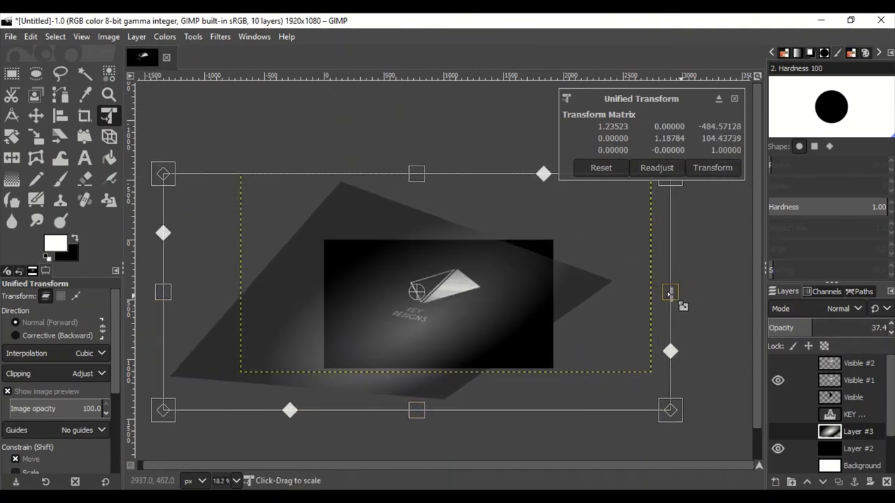
{"action": "scroll", "coordinate": [471, 313], "scroll_direction": "up", "scroll_amount": 4}
{"action": "key", "text": "Return"}
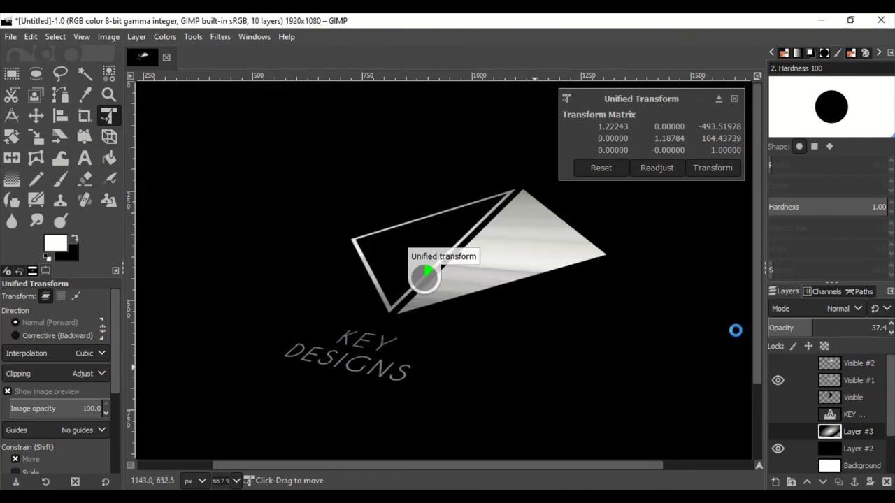
- Pull Layer #3's lower-right corner outward to strengthen the perspective
{"action": "key", "text": "m"}
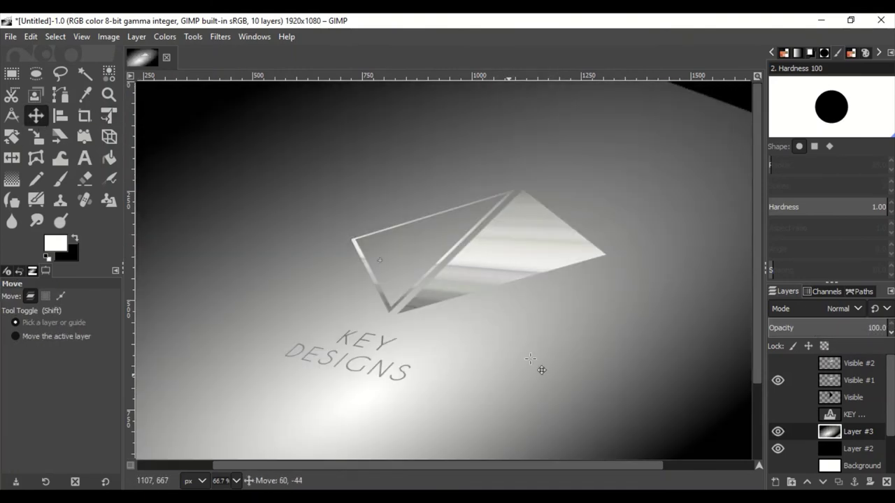
{"action": "scroll", "coordinate": [529, 358], "scroll_direction": "down", "scroll_amount": 1}
{"action": "scroll", "coordinate": [605, 279], "scroll_direction": "down", "scroll_amount": 1}
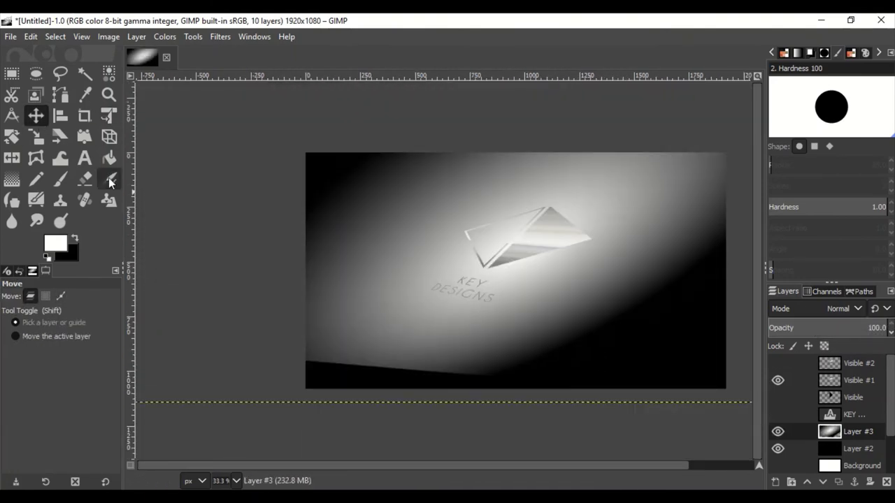
{"action": "key", "text": "shift+t"}
{"action": "left_click", "coordinate": [661, 375]}
{"action": "scroll", "coordinate": [692, 377], "scroll_direction": "down", "scroll_amount": 1}
{"action": "scroll", "coordinate": [706, 381], "scroll_direction": "down", "scroll_amount": 1}
{"action": "left_click_drag", "start_coordinate": [715, 380], "coordinate": [794, 430]}
{"action": "key", "text": "Return"}
- Hide the gradient Layer #3 and the black Layer #2
{"action": "scroll", "coordinate": [406, 339], "scroll_direction": "up", "scroll_amount": 3}
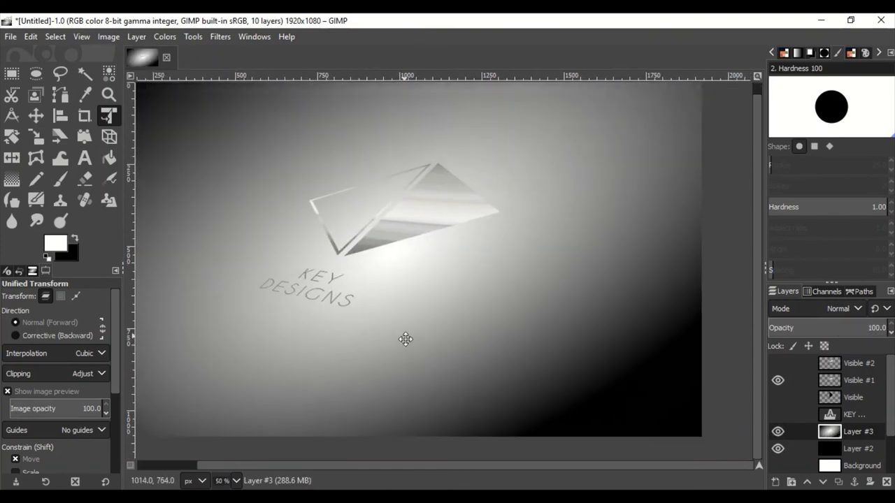
{"action": "scroll", "coordinate": [405, 339], "scroll_direction": "up", "scroll_amount": 1}
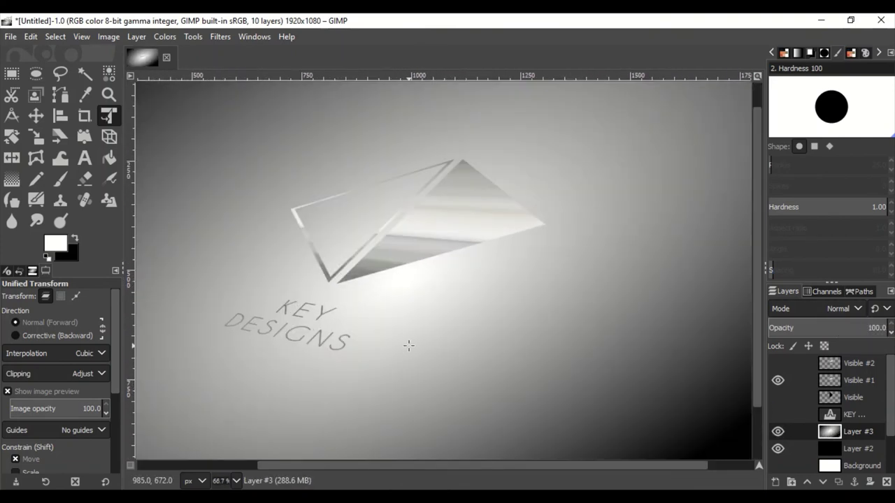
{"action": "left_click", "coordinate": [778, 432]}
{"action": "left_click", "coordinate": [777, 449]}
- Add a new transparent layer, Layer #4
{"action": "left_click", "coordinate": [775, 482]}
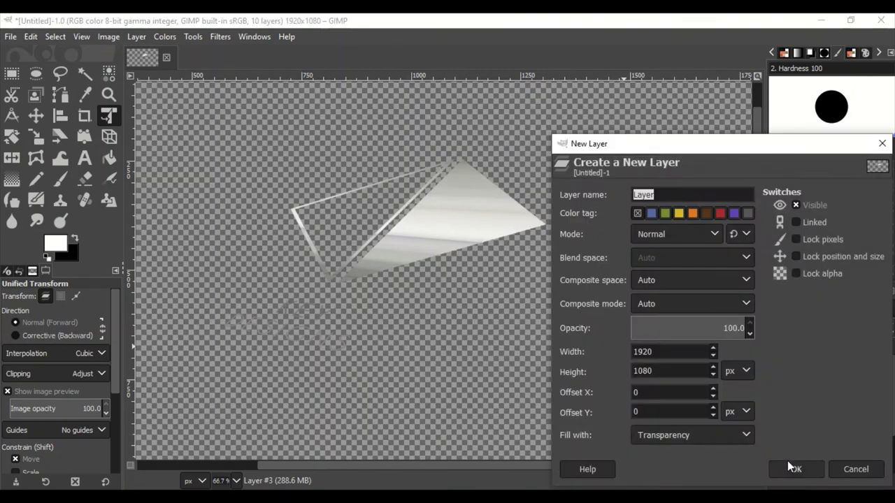
{"action": "left_click", "coordinate": [790, 465]}
{"action": "key", "text": "g"}
{"action": "scroll", "coordinate": [445, 316], "scroll_direction": "down", "scroll_amount": 2}
- Nudge the logo layer Visible #1 slightly downward
{"action": "left_click", "coordinate": [859, 381]}
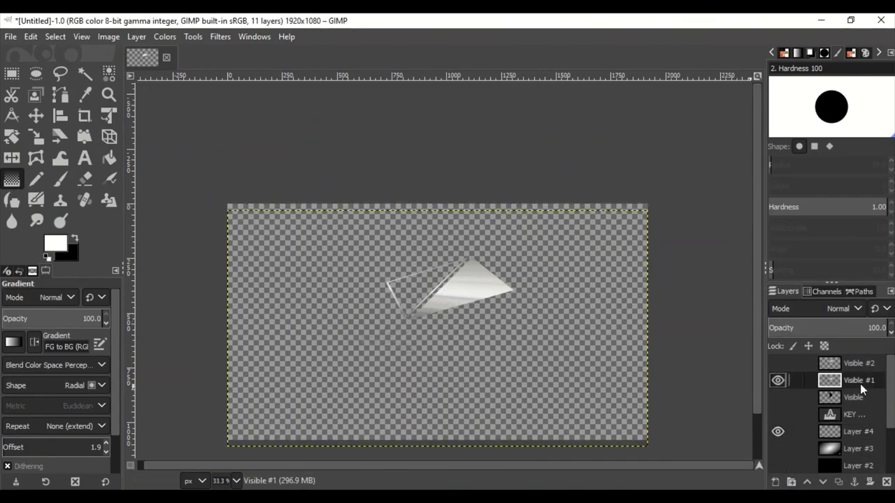
{"action": "left_click", "coordinate": [220, 36]}
{"action": "left_click", "coordinate": [209, 298]}
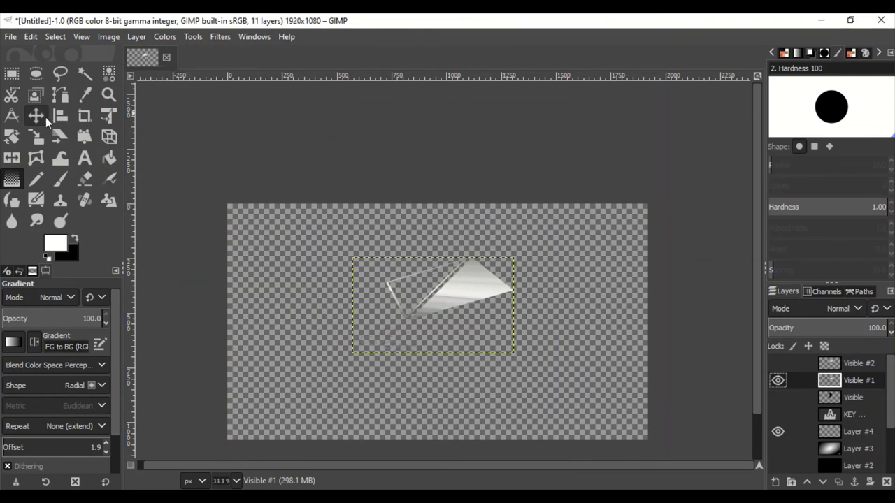
{"action": "left_click", "coordinate": [35, 115]}
{"action": "left_click_drag", "start_coordinate": [461, 292], "coordinate": [459, 307]}
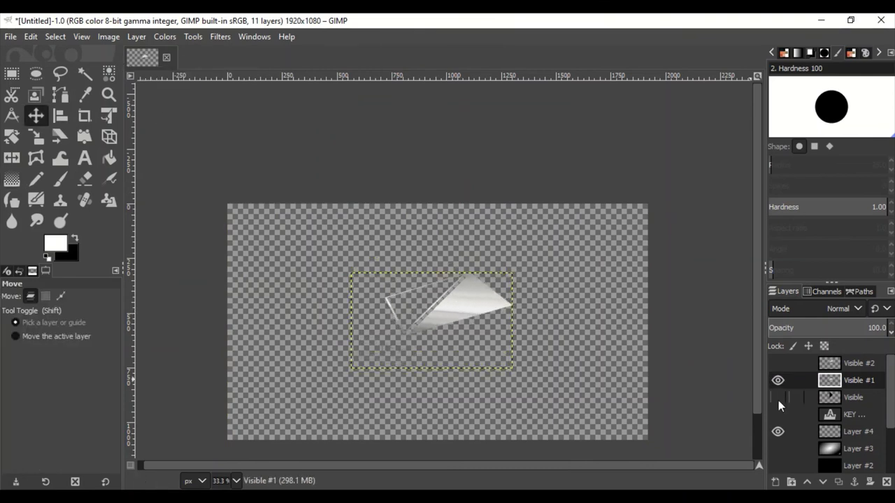
- Draw a radial gradient on Layer #4 from the canvas centre outward
{"action": "left_click", "coordinate": [804, 431]}
{"action": "key", "text": "g"}
{"action": "left_click_drag", "start_coordinate": [437, 306], "coordinate": [686, 313]}
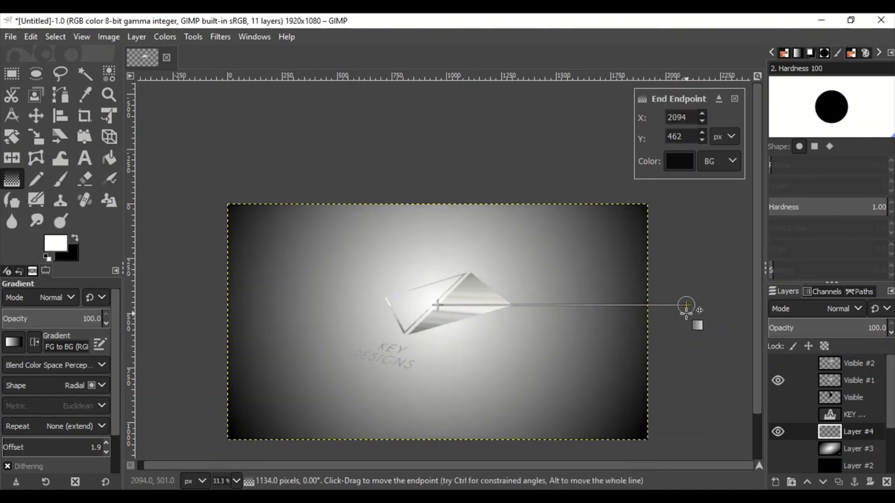
{"action": "scroll", "coordinate": [686, 307], "scroll_direction": "up", "scroll_amount": 2}
{"action": "left_click", "coordinate": [859, 380]}
- Add a short black, fading 45° Long Shadow with midpoint 11.6 to Visible #1
{"action": "left_click", "coordinate": [136, 36]}
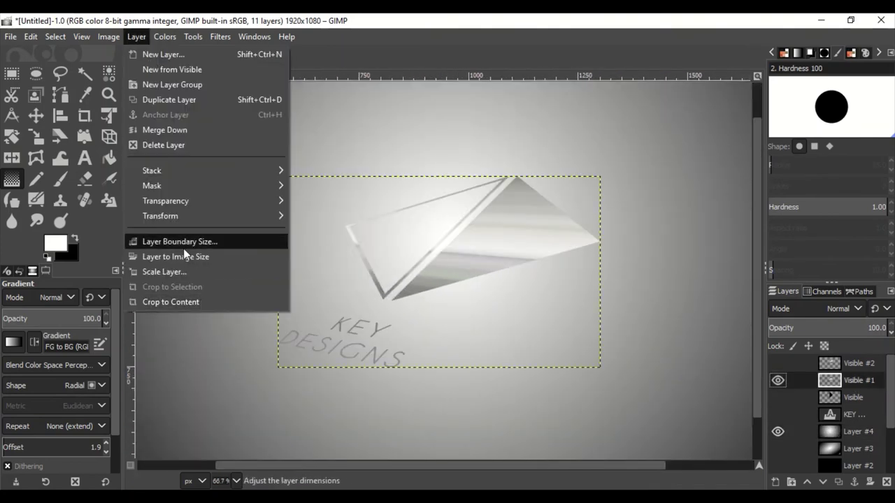
{"action": "mouse_move", "coordinate": [221, 36]}
{"action": "left_click", "coordinate": [251, 68]}
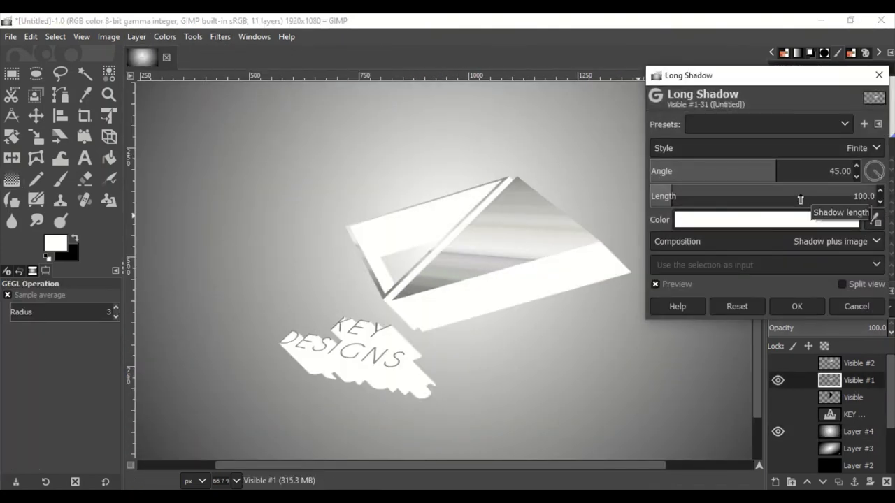
{"action": "left_click", "coordinate": [810, 222]}
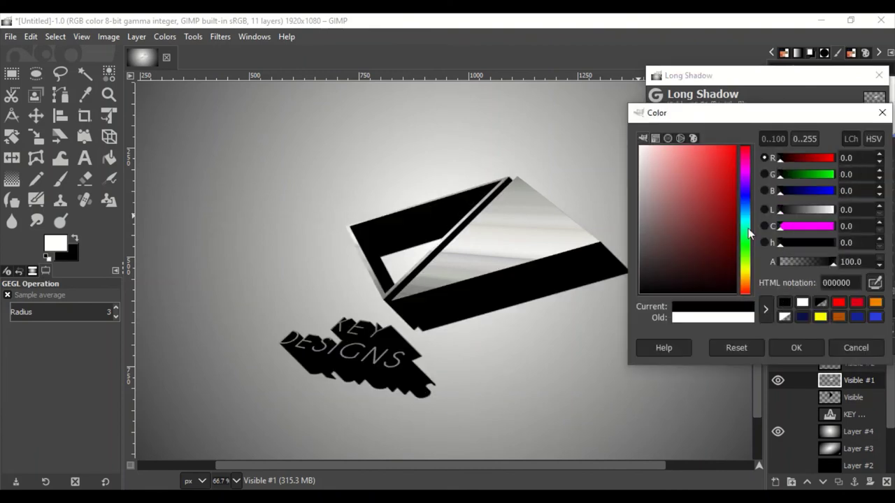
{"action": "left_click", "coordinate": [794, 348]}
{"action": "left_click_drag", "start_coordinate": [699, 195], "coordinate": [651, 194]}
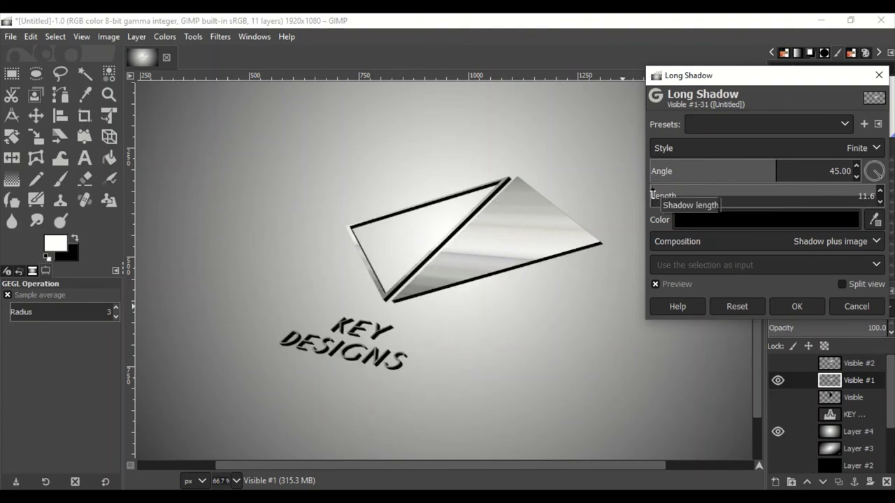
{"action": "left_click", "coordinate": [788, 302]}
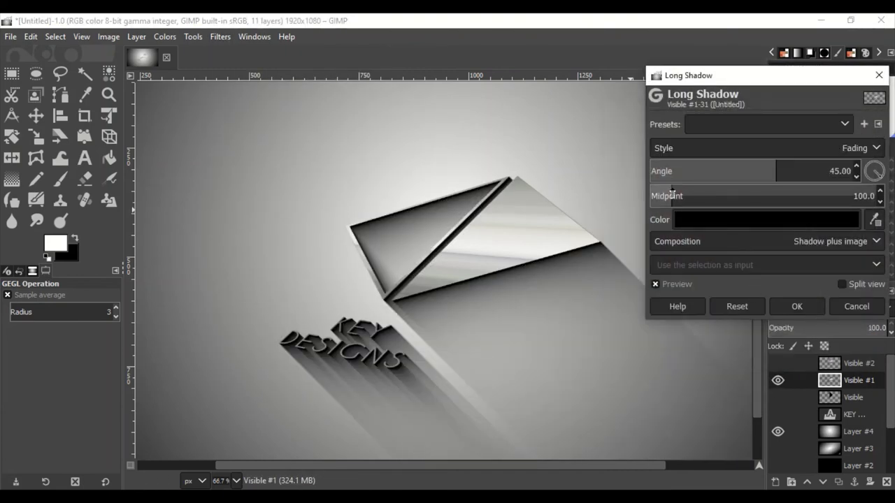
{"action": "left_click_drag", "start_coordinate": [651, 195], "coordinate": [651, 196]}
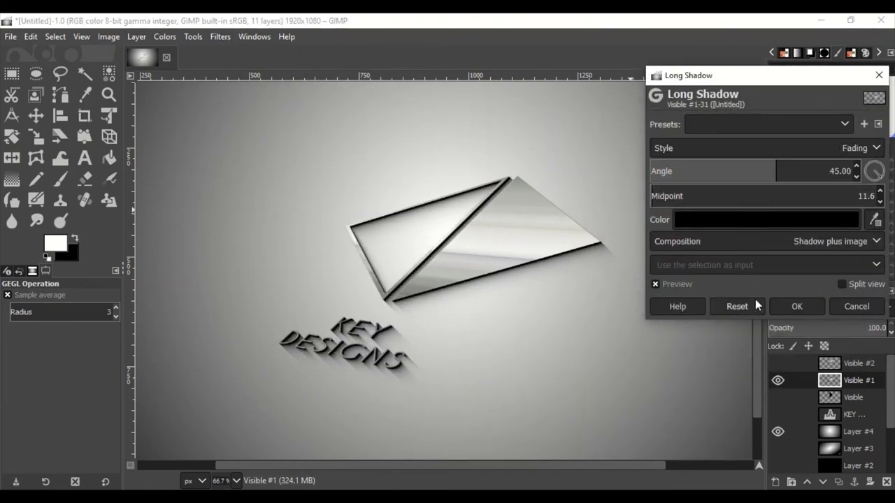
{"action": "left_click", "coordinate": [803, 311]}
{"action": "key", "text": "1"}
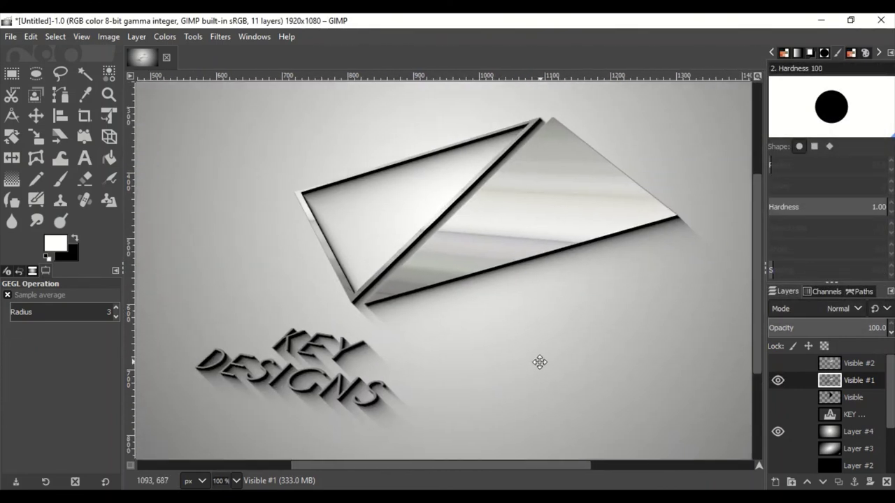